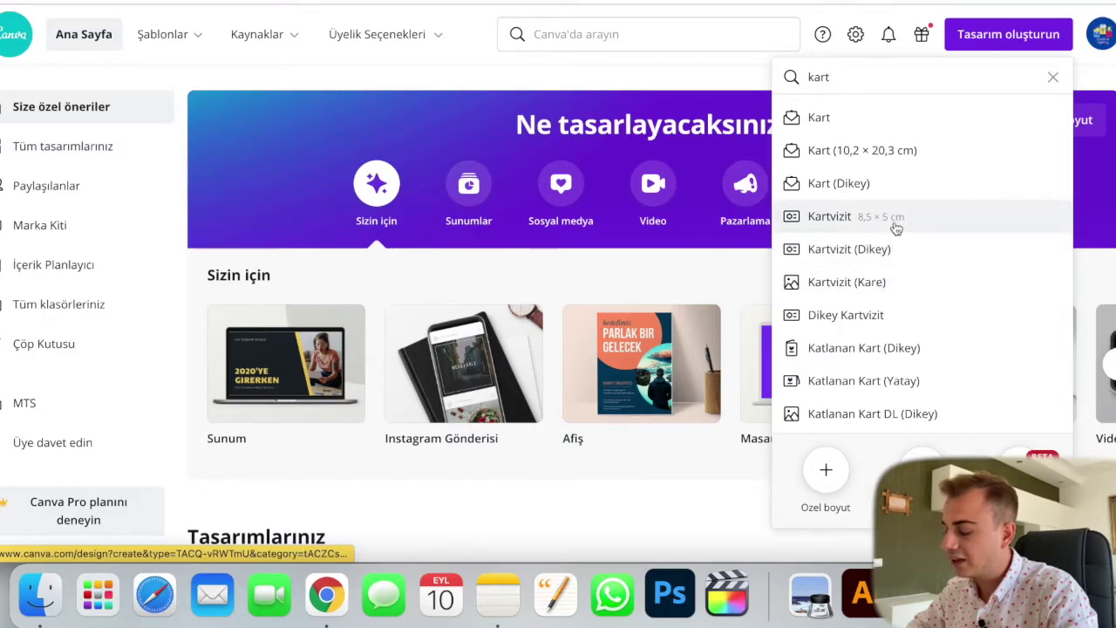
Step: Start a blank 8.5×5 cm Kartvizit design and show all Fotoğrafçılık İçin Kartvizit templates
click(895, 228)
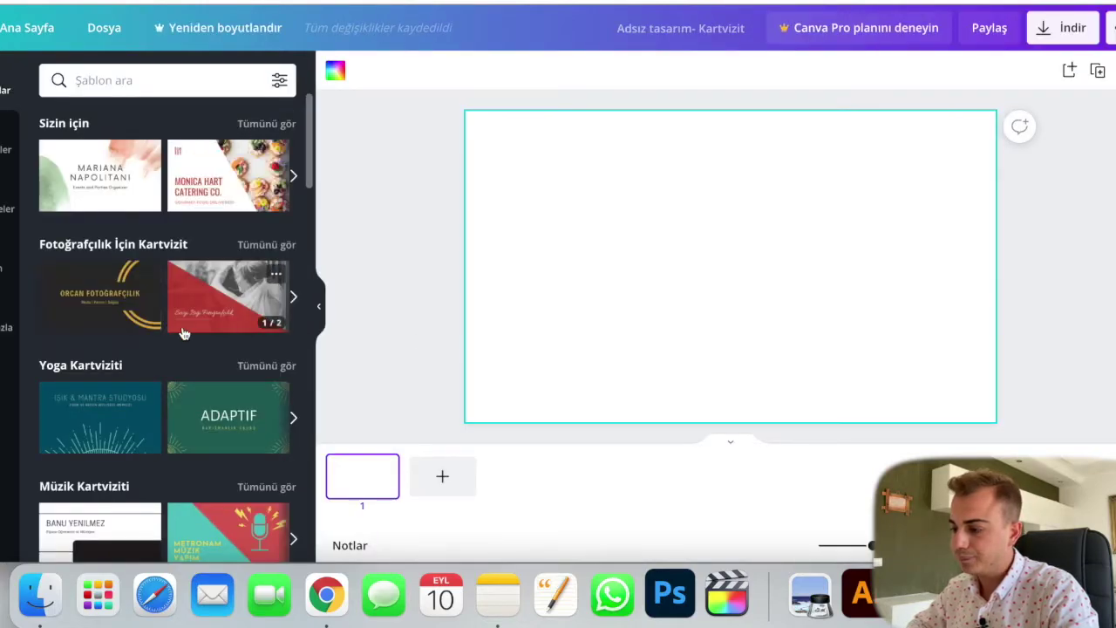
scroll(183, 333, down, 3)
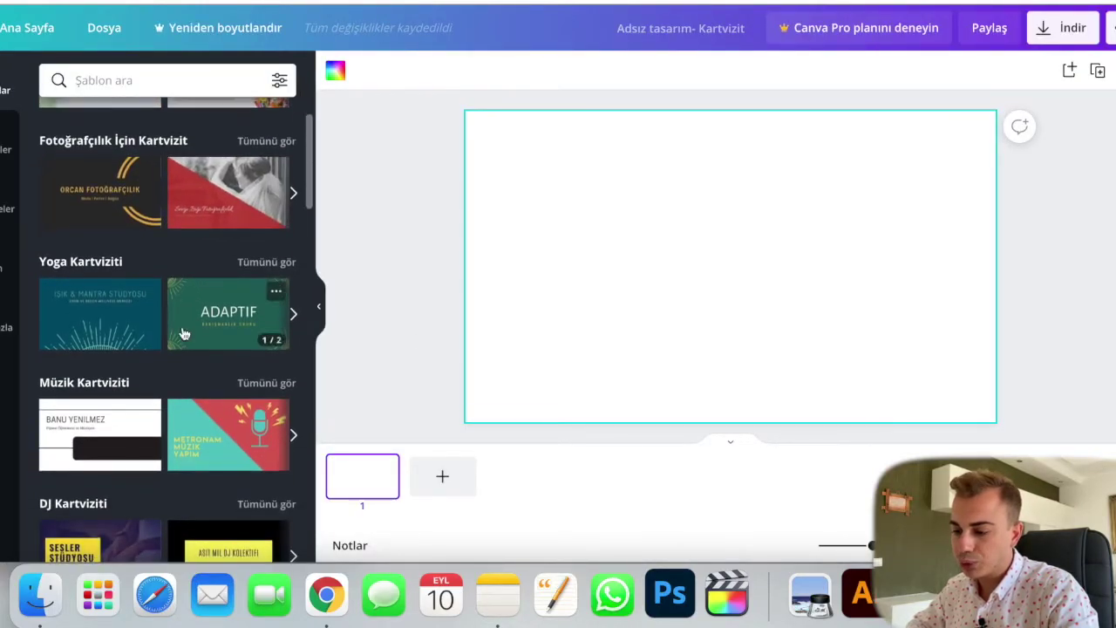
click(278, 145)
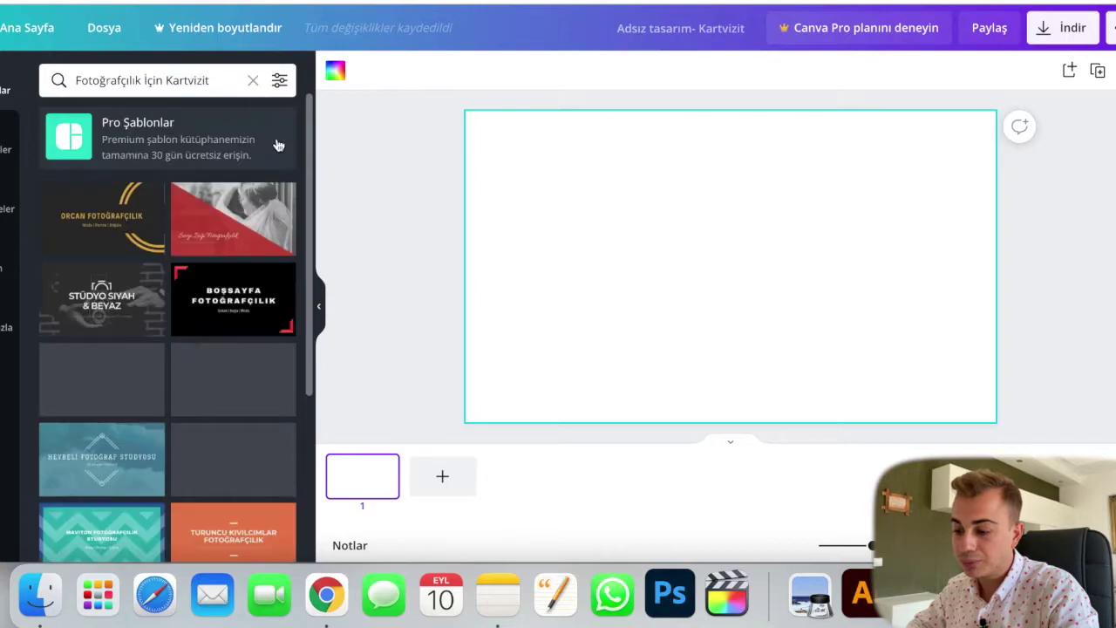
Step: Find and open the Kırmızı ve Gök Mavisi Kamera Özgün Kartvizit template
scroll(177, 373, down, 2)
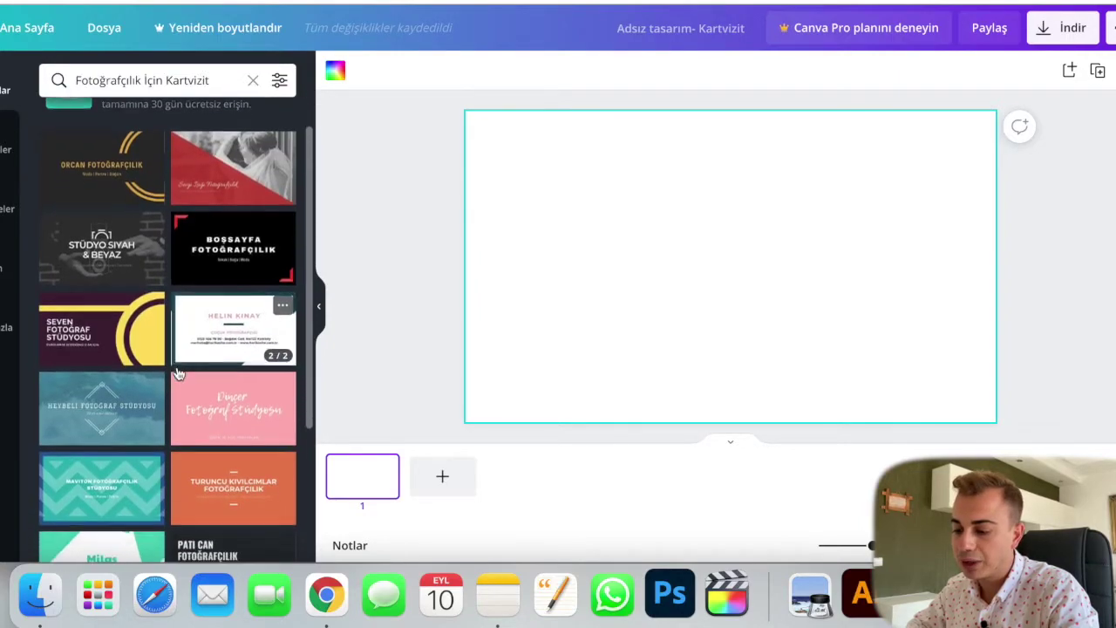
scroll(177, 373, down, 2)
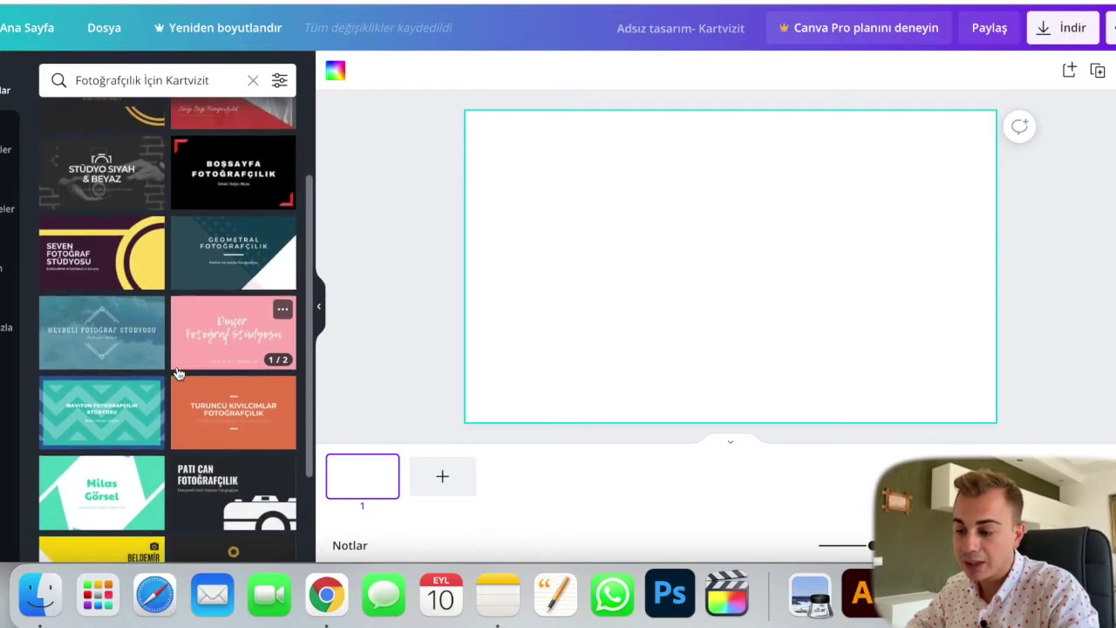
scroll(177, 373, down, 3)
scroll(177, 373, down, 3)
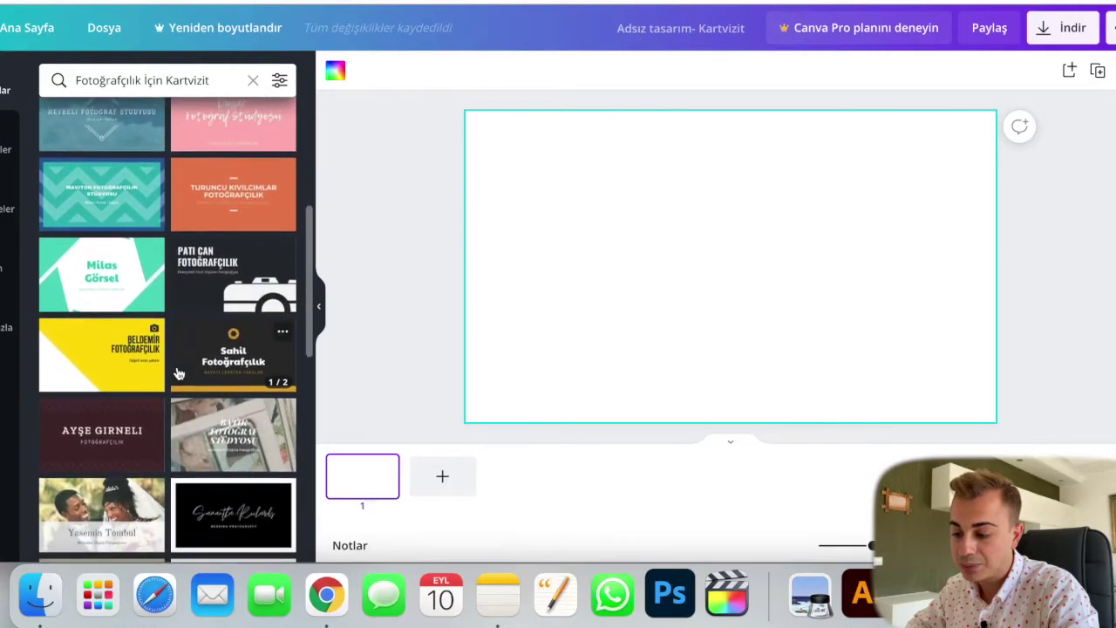
scroll(177, 373, down, 5)
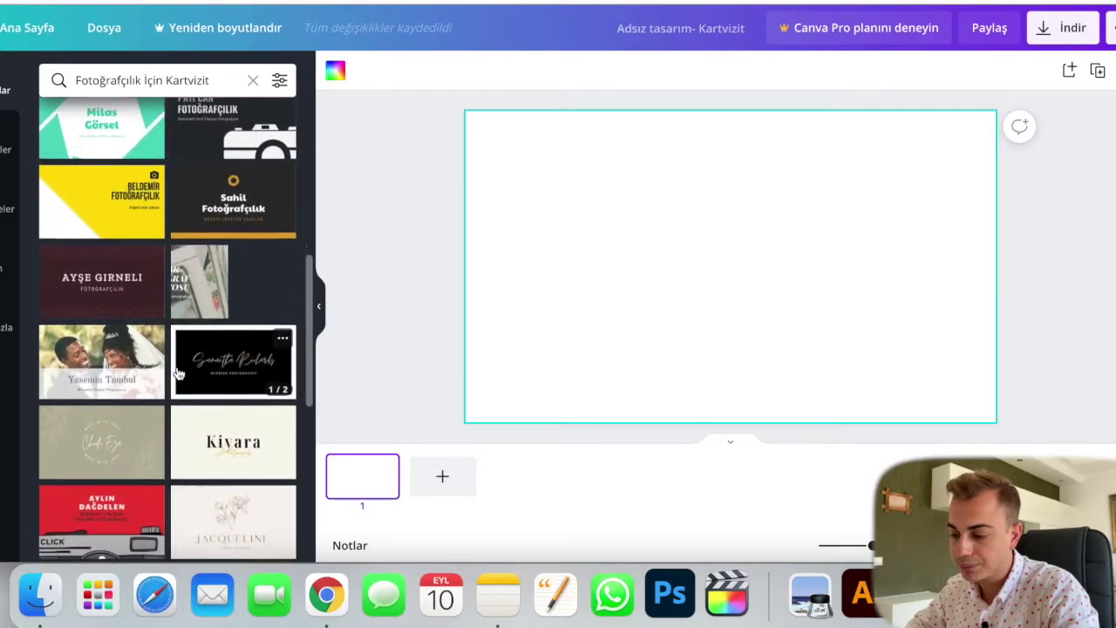
scroll(177, 374, down, 5)
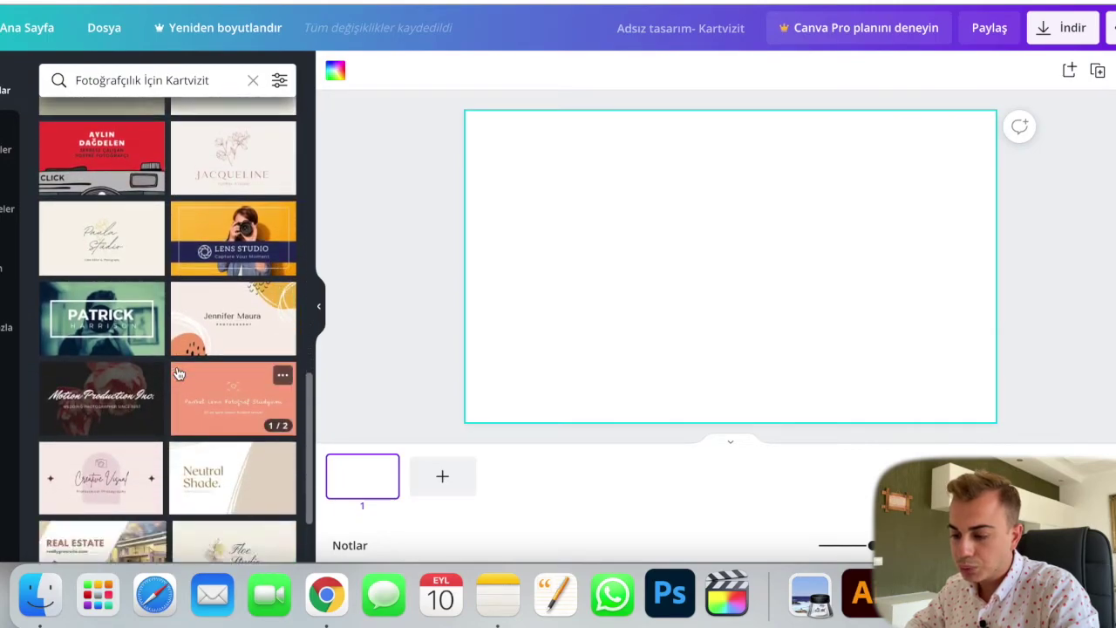
scroll(177, 373, down, 3)
scroll(177, 373, up, 3)
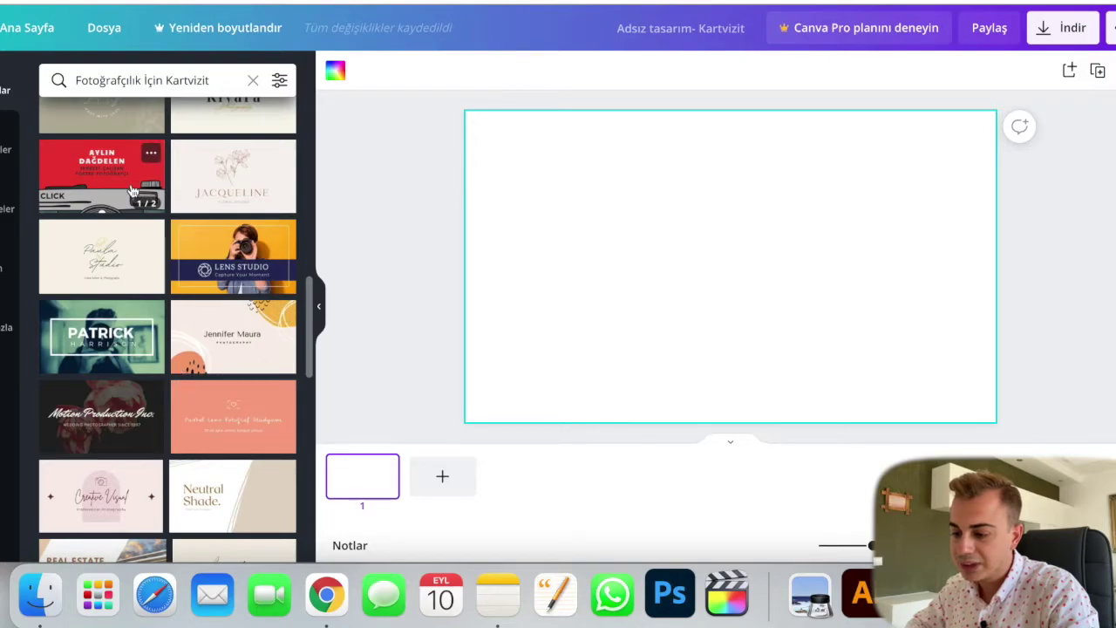
click(133, 191)
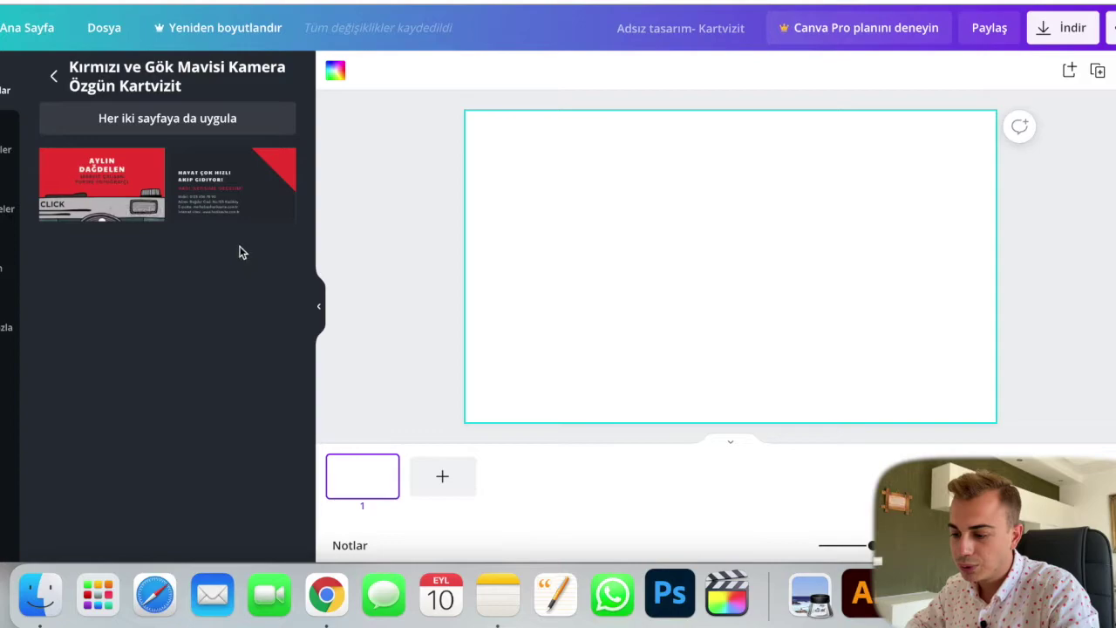
Step: Put the red camera template's front on page 1 and inspect its camera, text and background
click(101, 183)
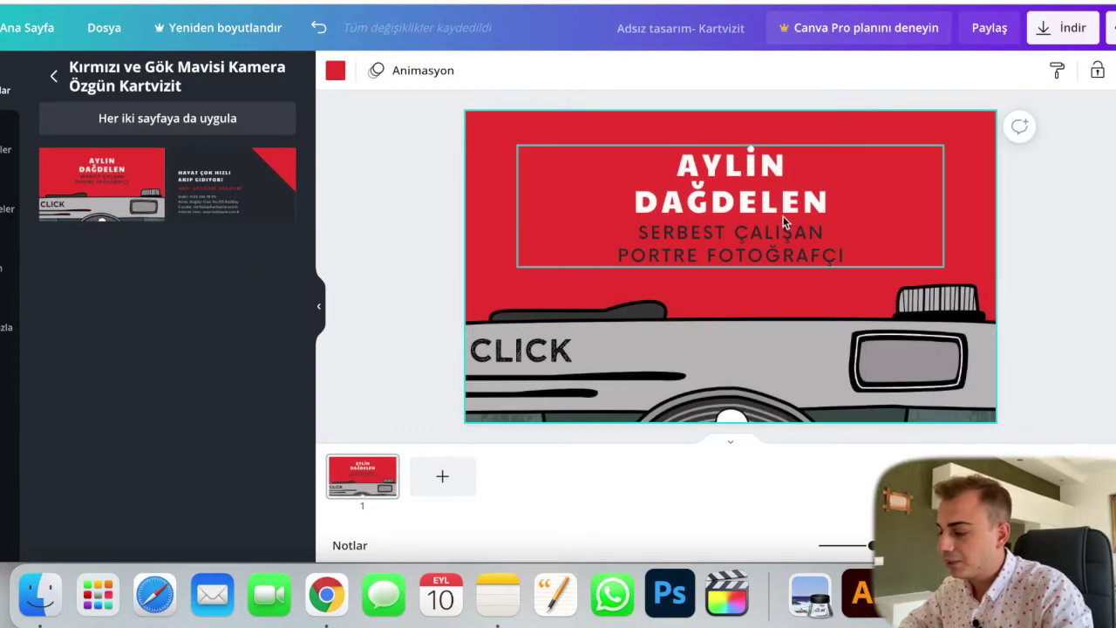
click(745, 362)
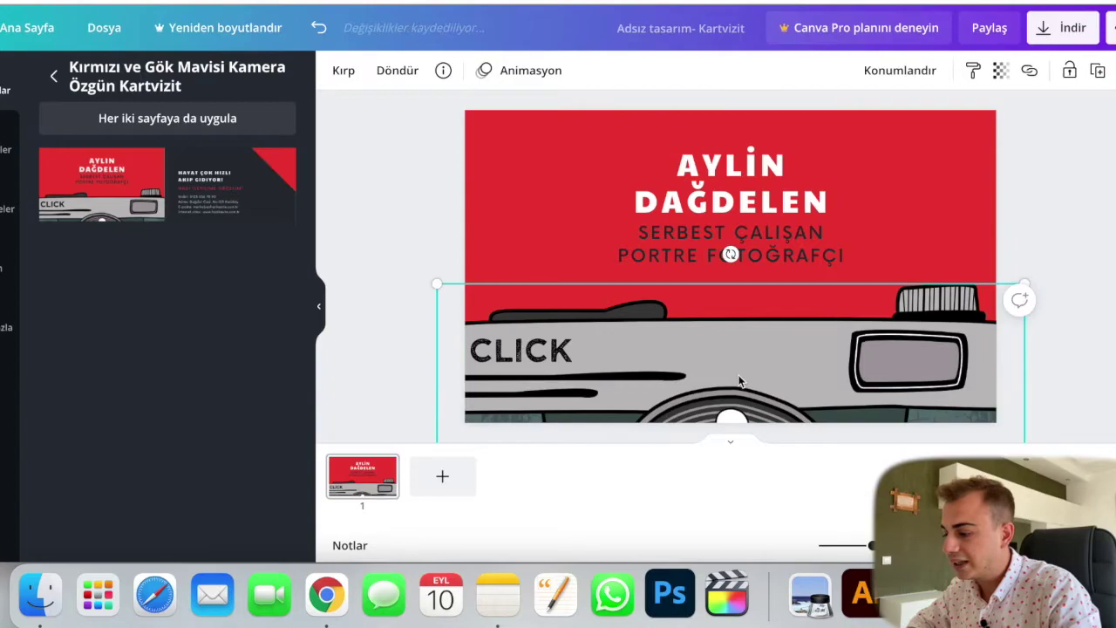
click(353, 281)
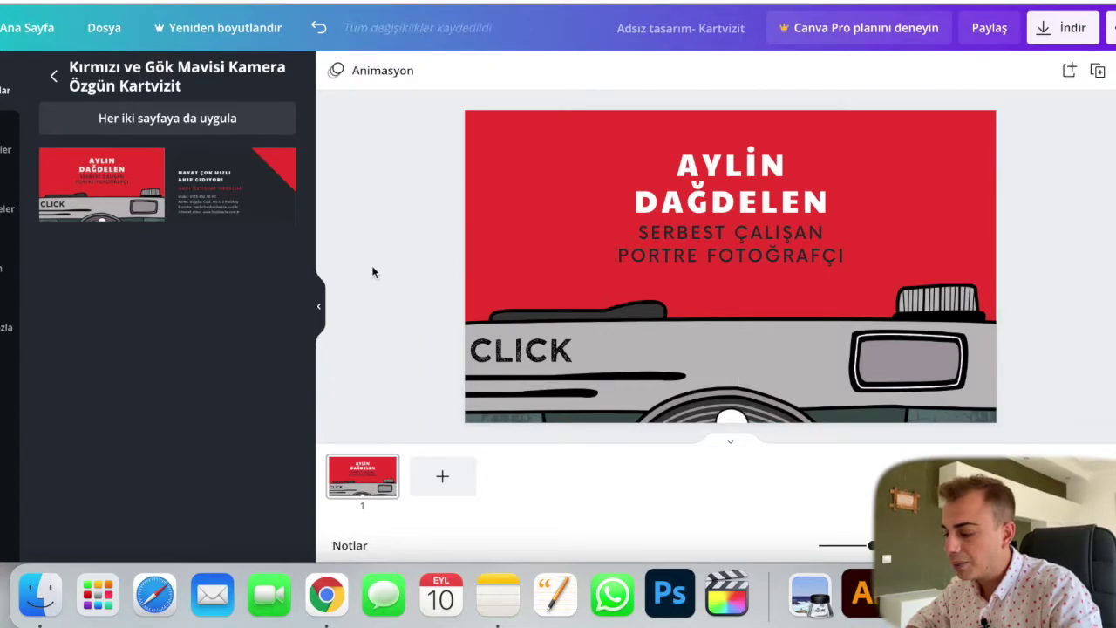
click(752, 179)
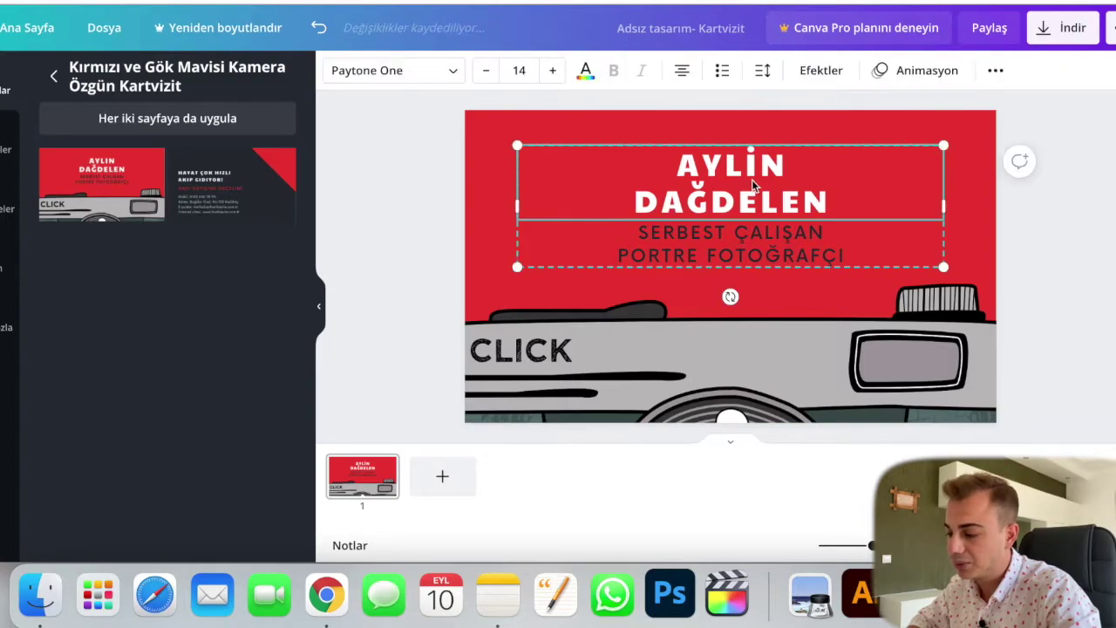
click(574, 115)
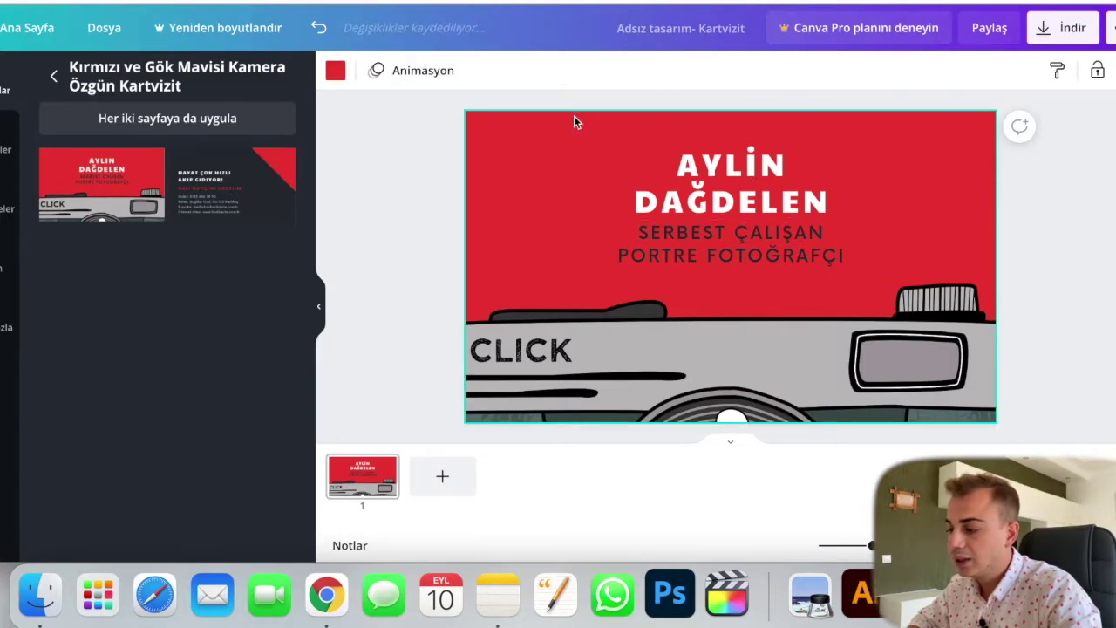
Step: Add a second page with the uploaded Photo House logo enlarged and centred
click(464, 487)
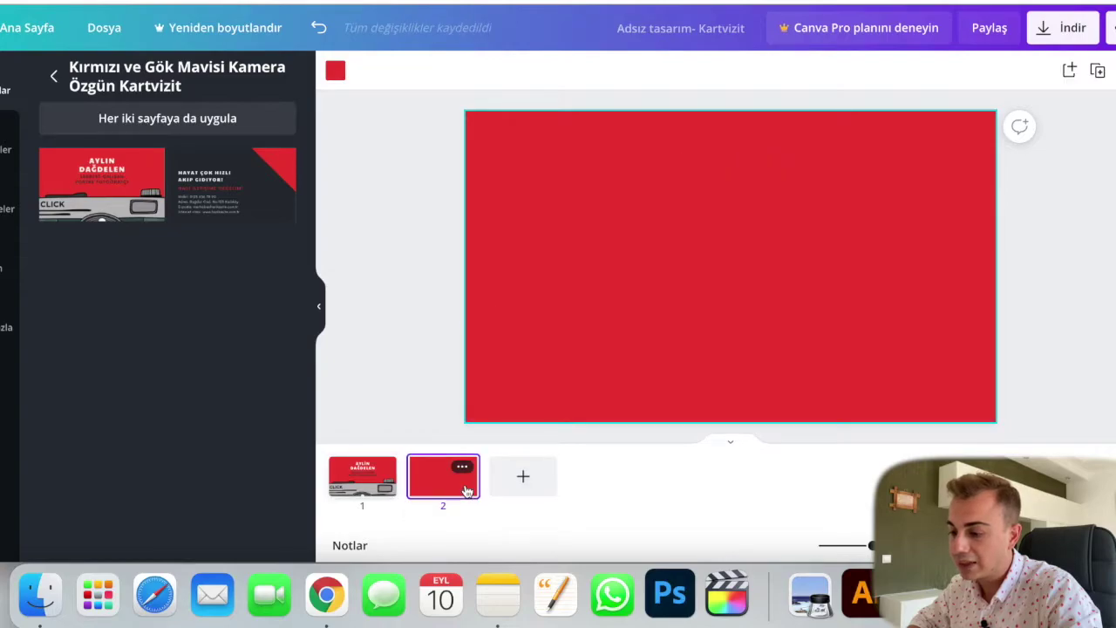
click(7, 208)
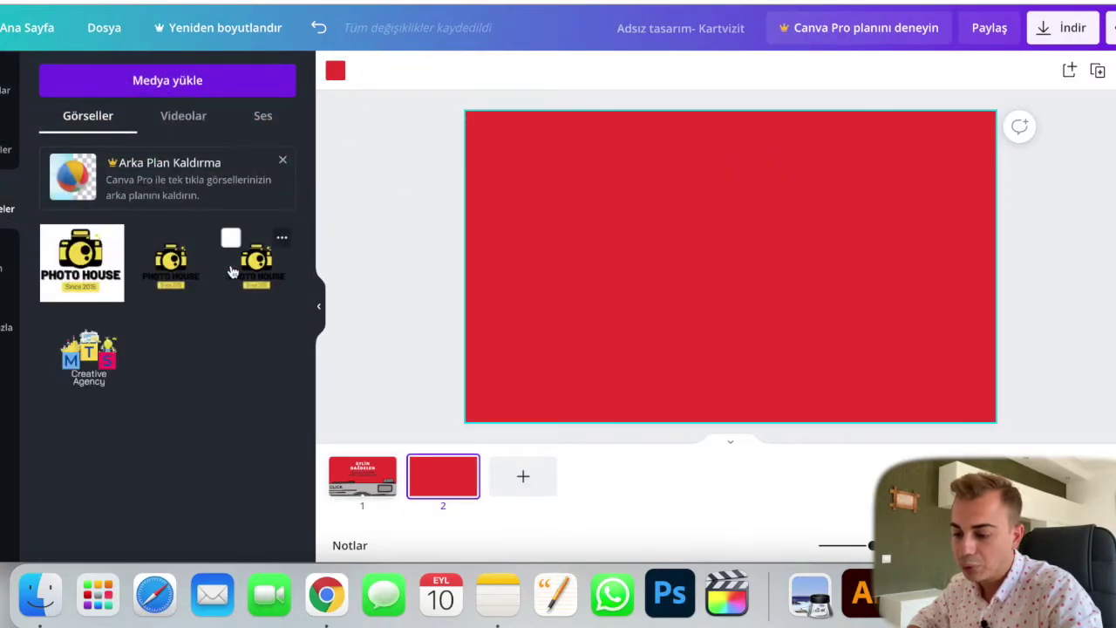
click(171, 261)
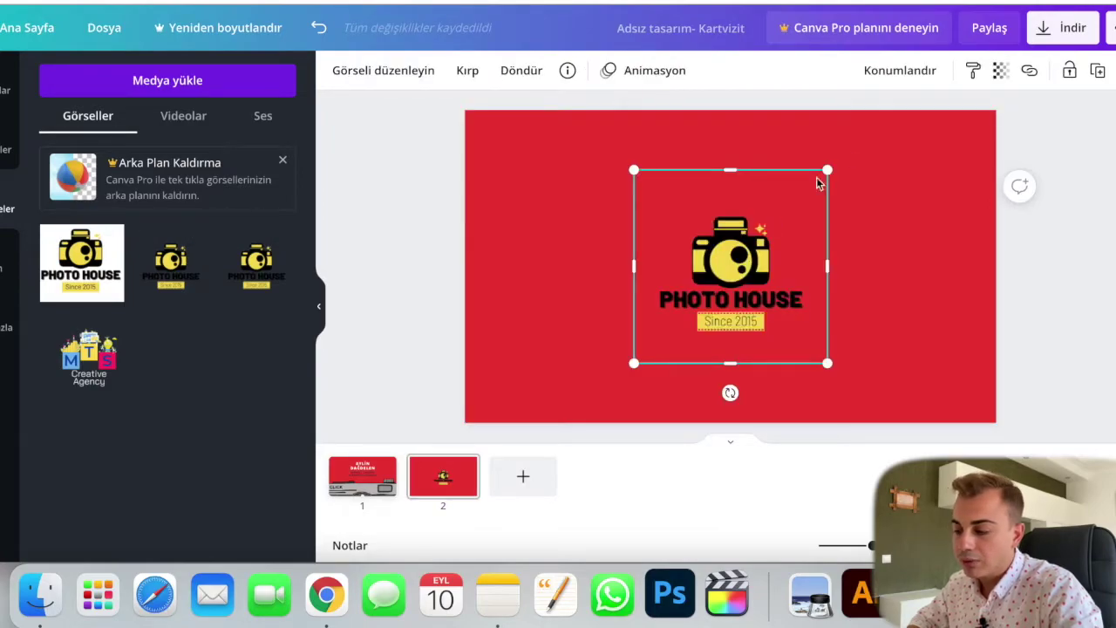
drag(837, 168, 883, 113)
drag(784, 231, 758, 255)
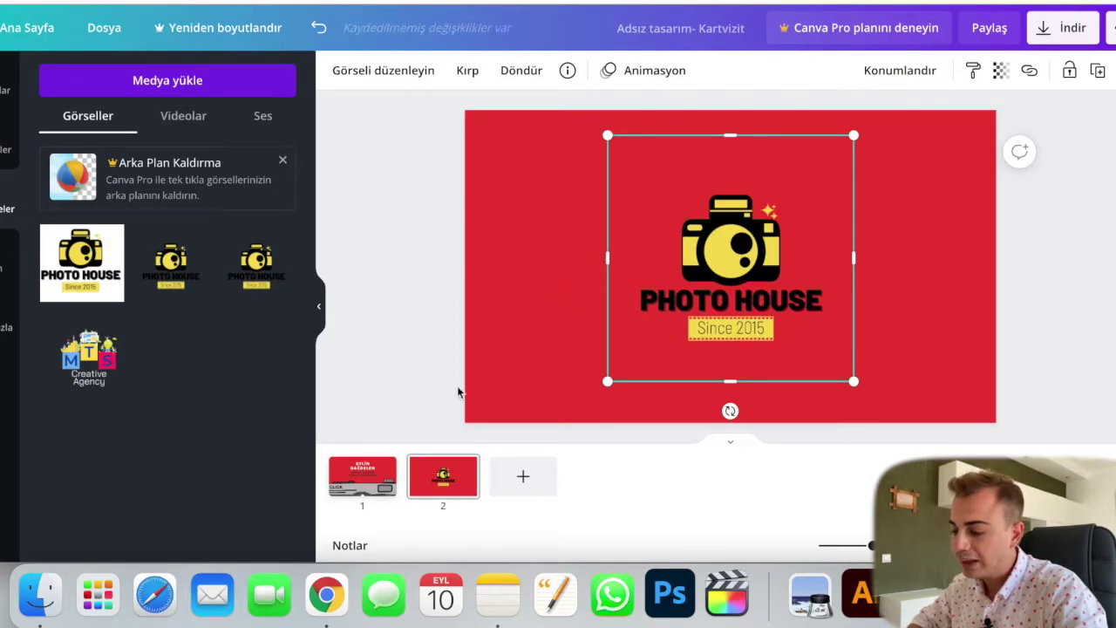
click(374, 470)
click(495, 199)
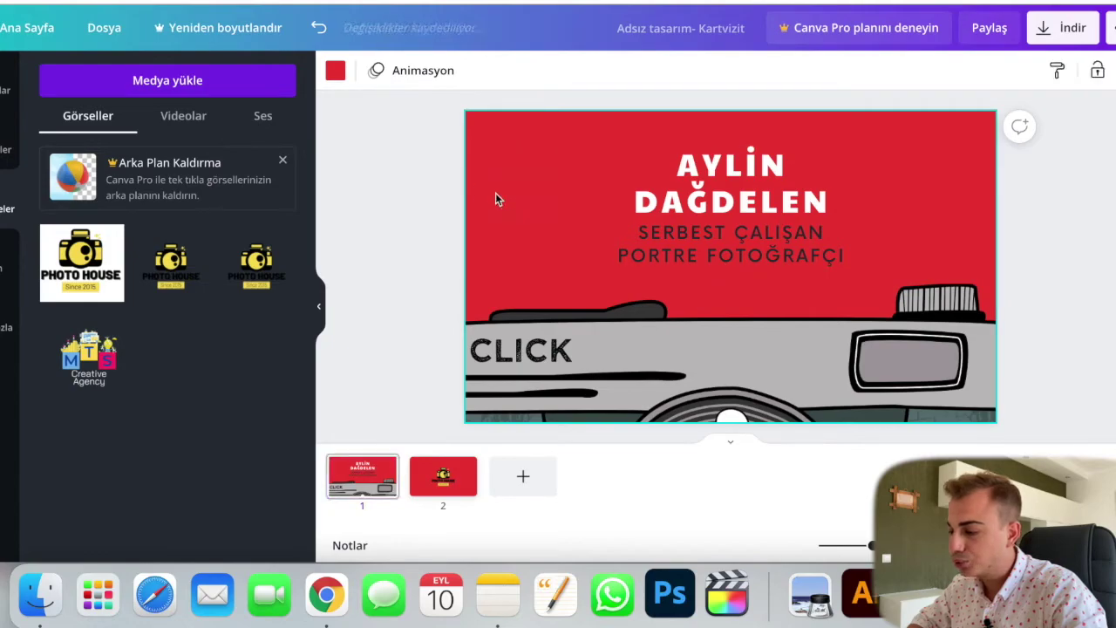
Step: Recolour page 1's background from red to a yellow from the Fotoğraf Renkleri palette
click(335, 70)
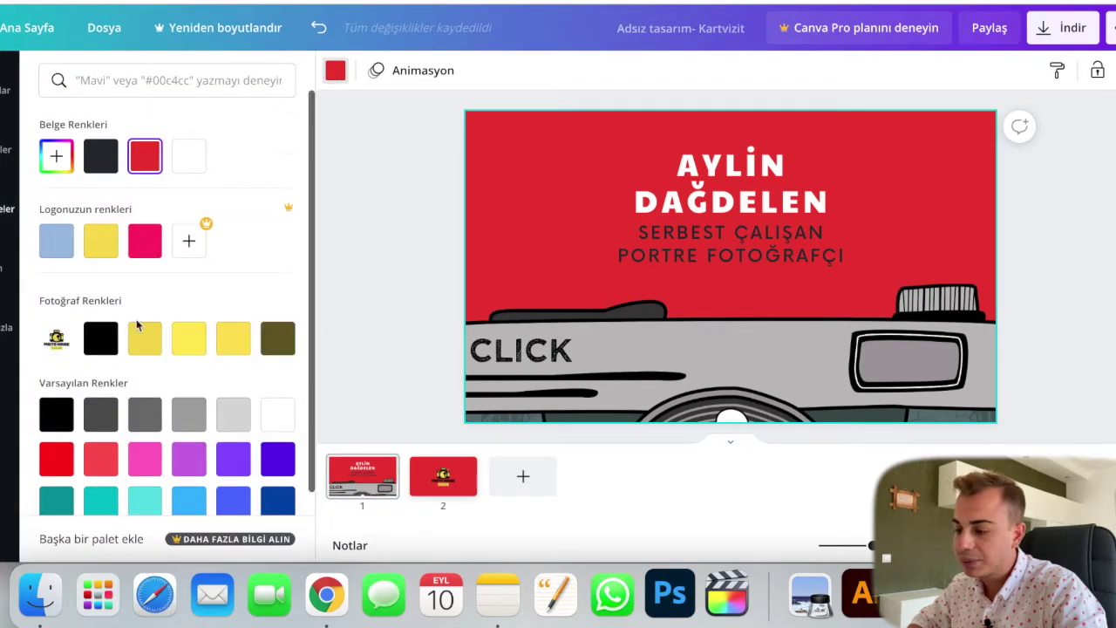
click(144, 338)
click(188, 339)
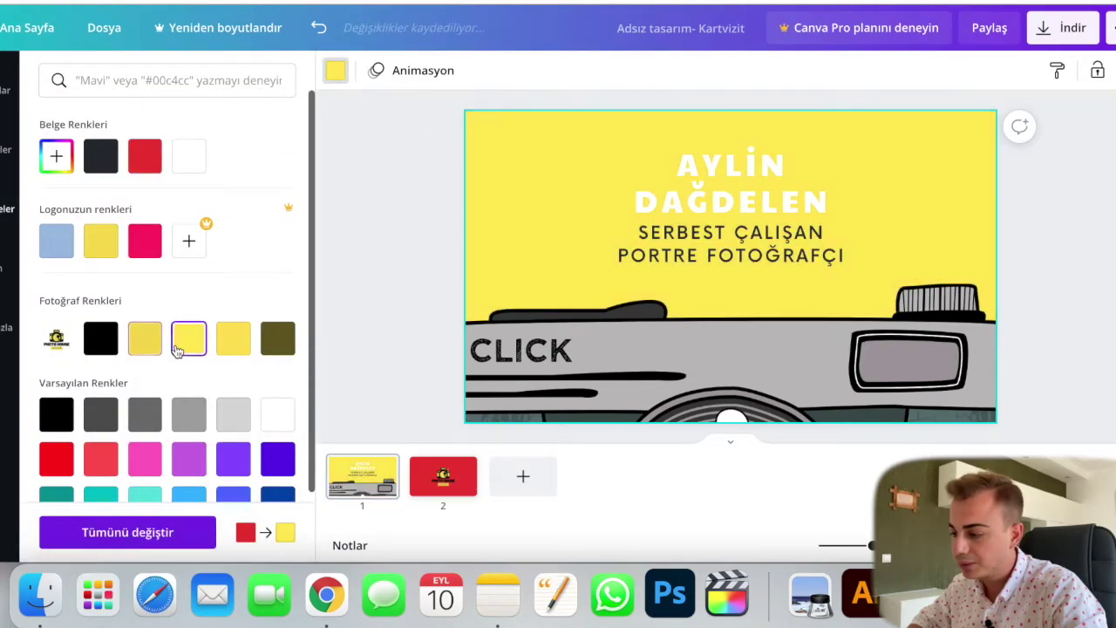
click(145, 339)
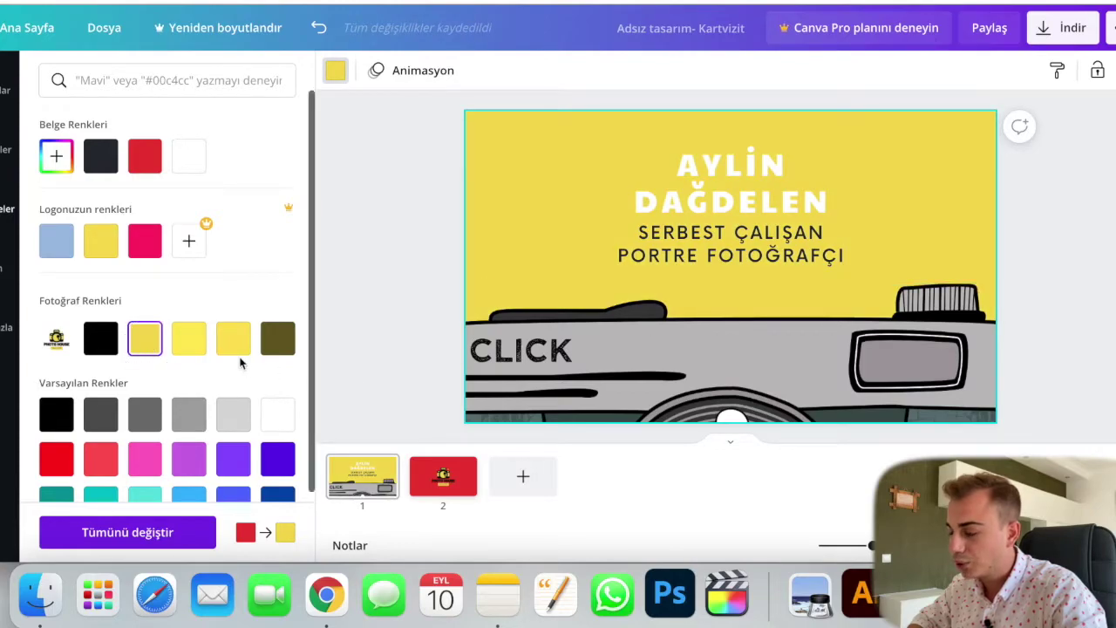
click(234, 344)
click(185, 344)
click(144, 340)
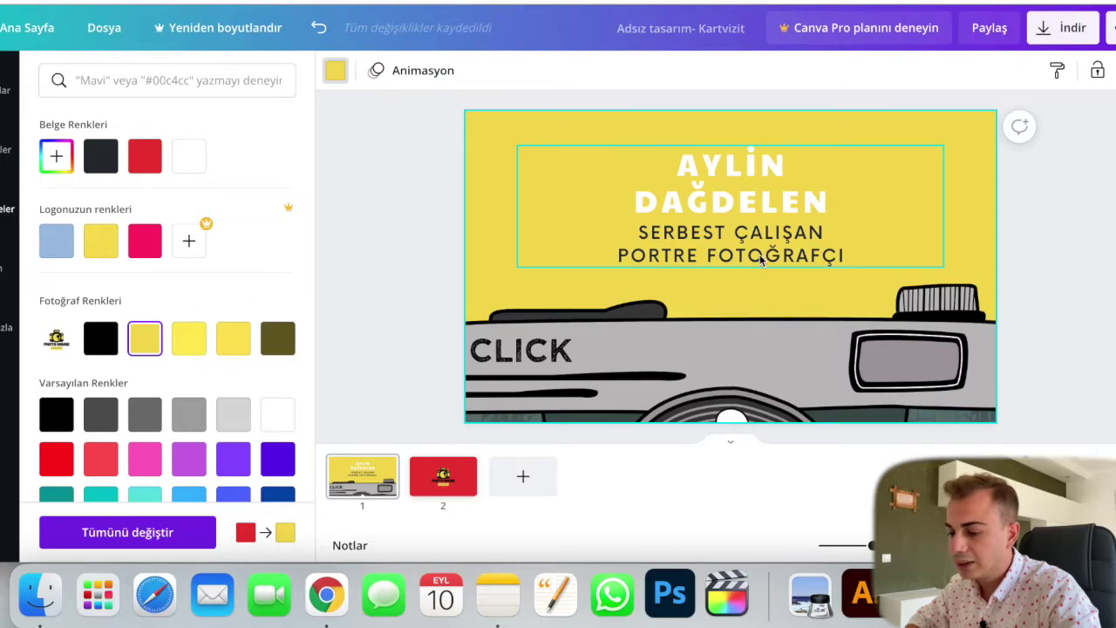
Step: Change the subtitle text to FREELANCE PHOTOGRAPHER
click(720, 194)
click(741, 239)
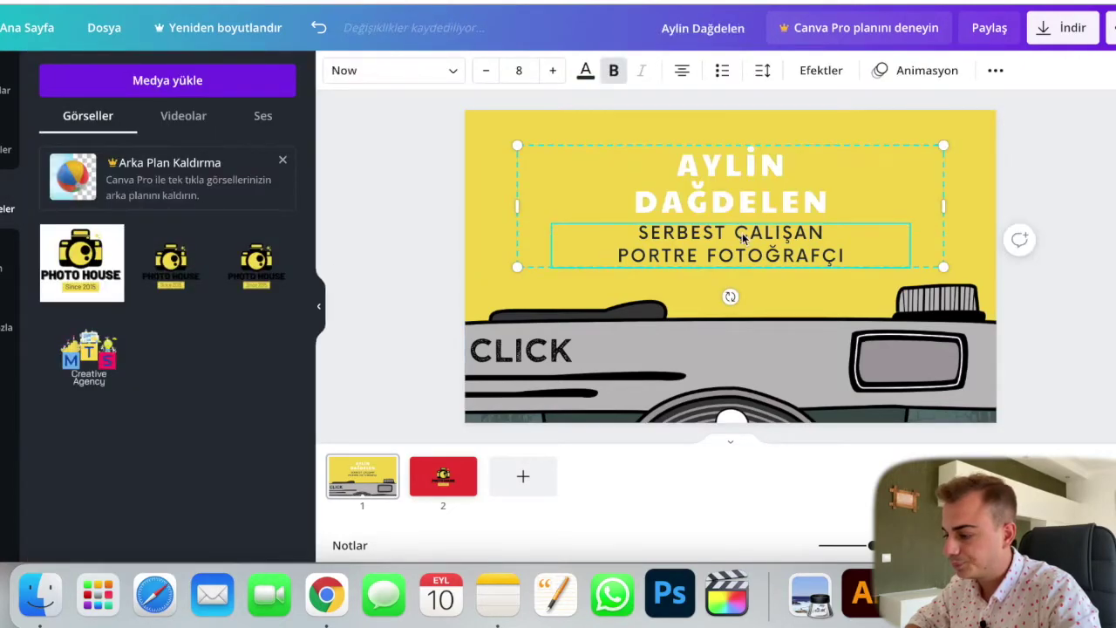
double_click(649, 233)
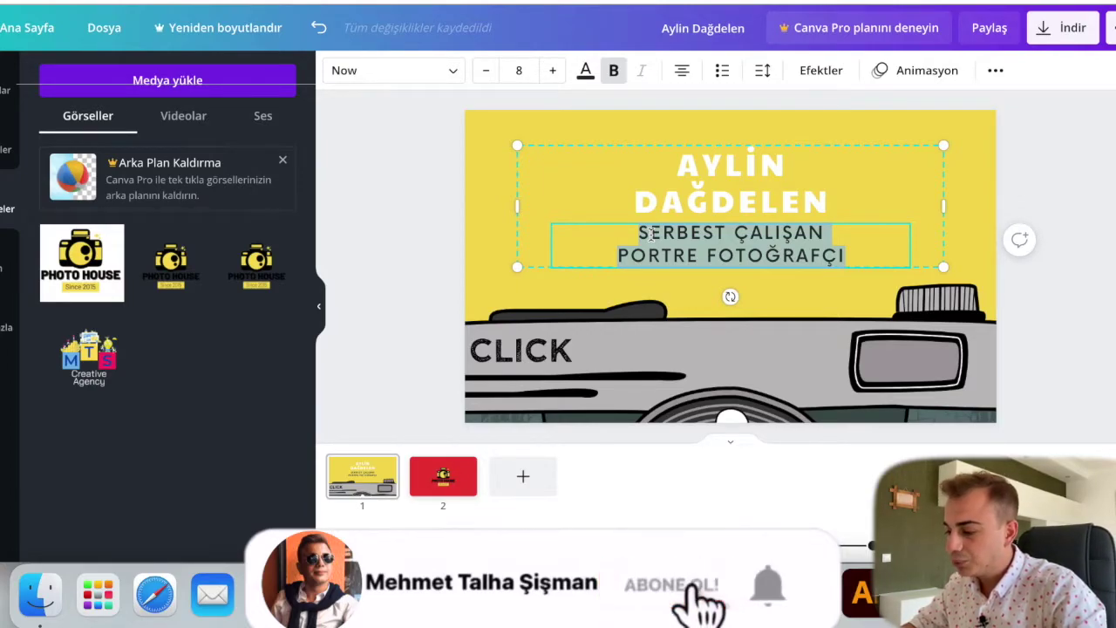
text(F)
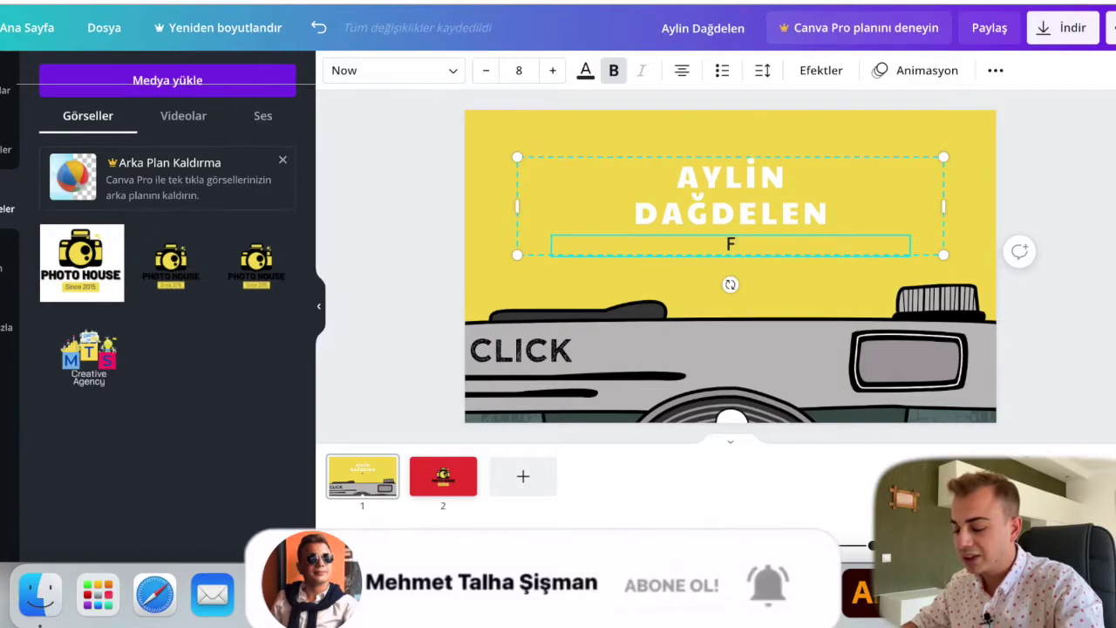
text(REELANCER)
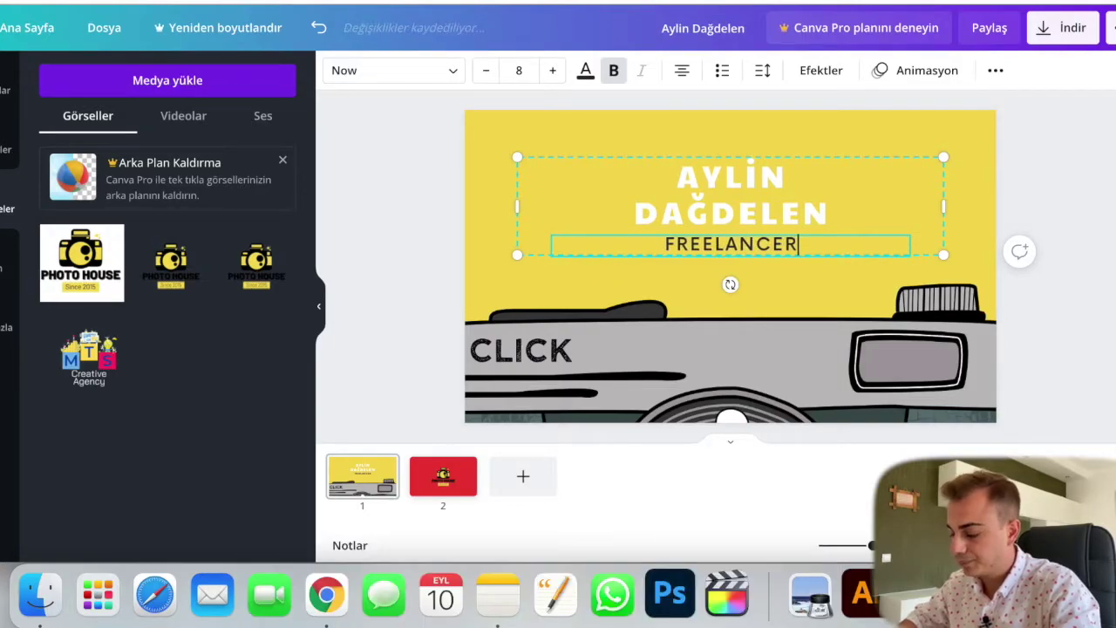
key(BackSpace)
text(P)
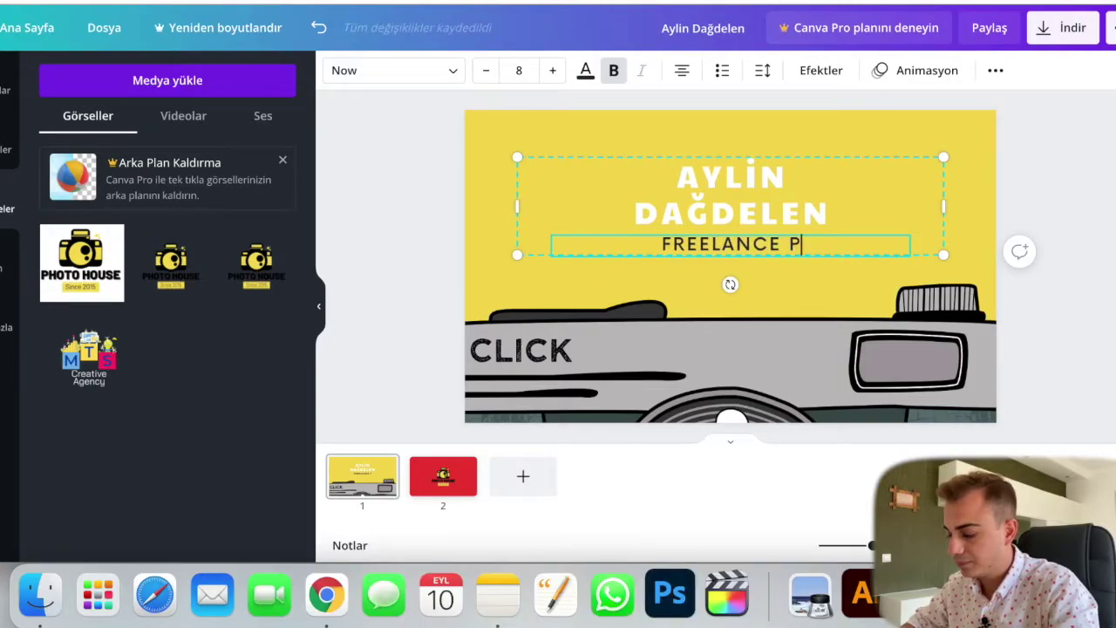
text(HOTOGR)
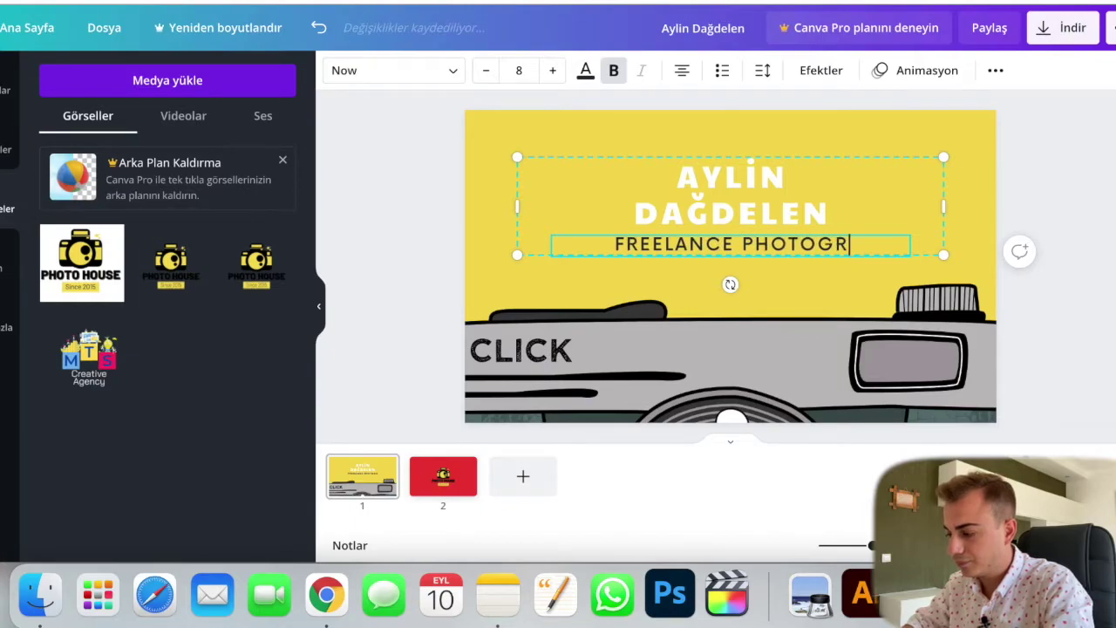
text(APHER)
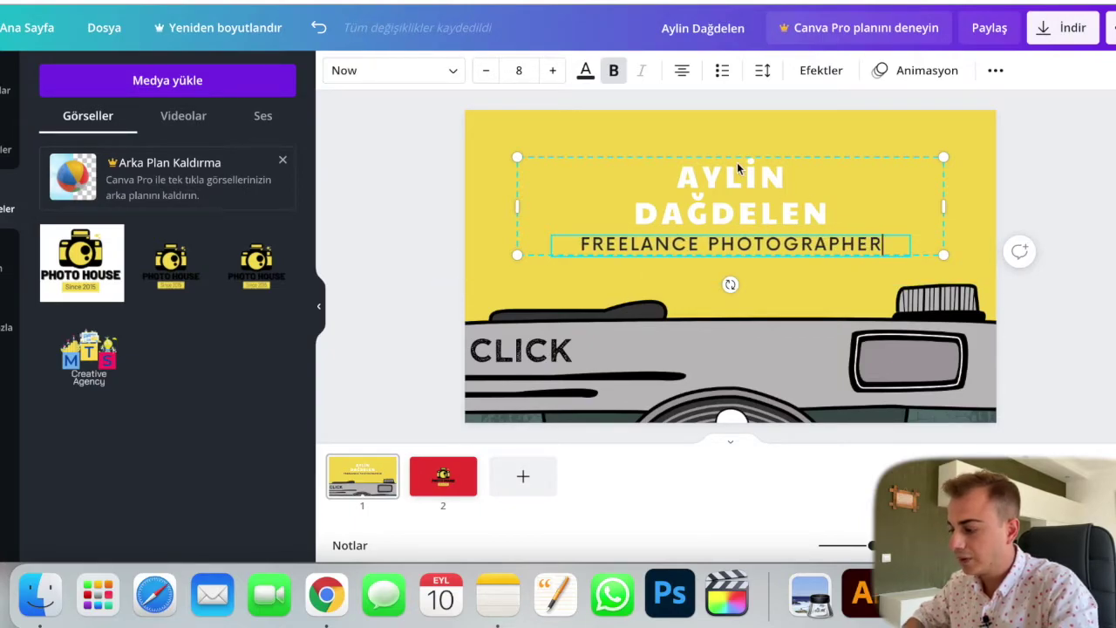
key(Escape)
Step: Replace the name heading with the new photographer's name
click(401, 258)
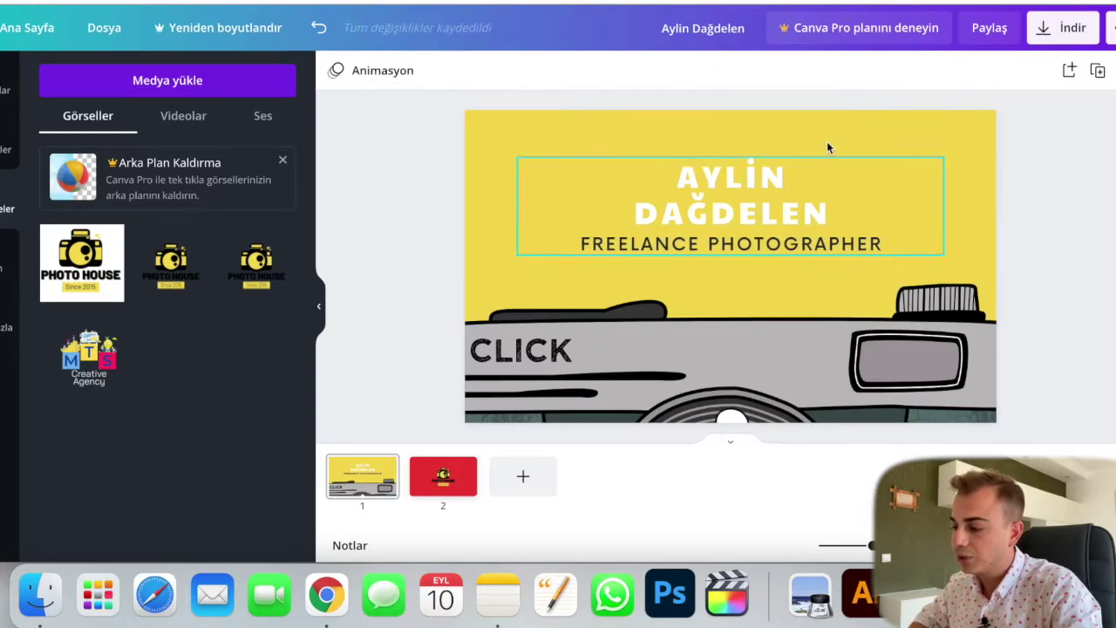
click(743, 161)
double_click(811, 216)
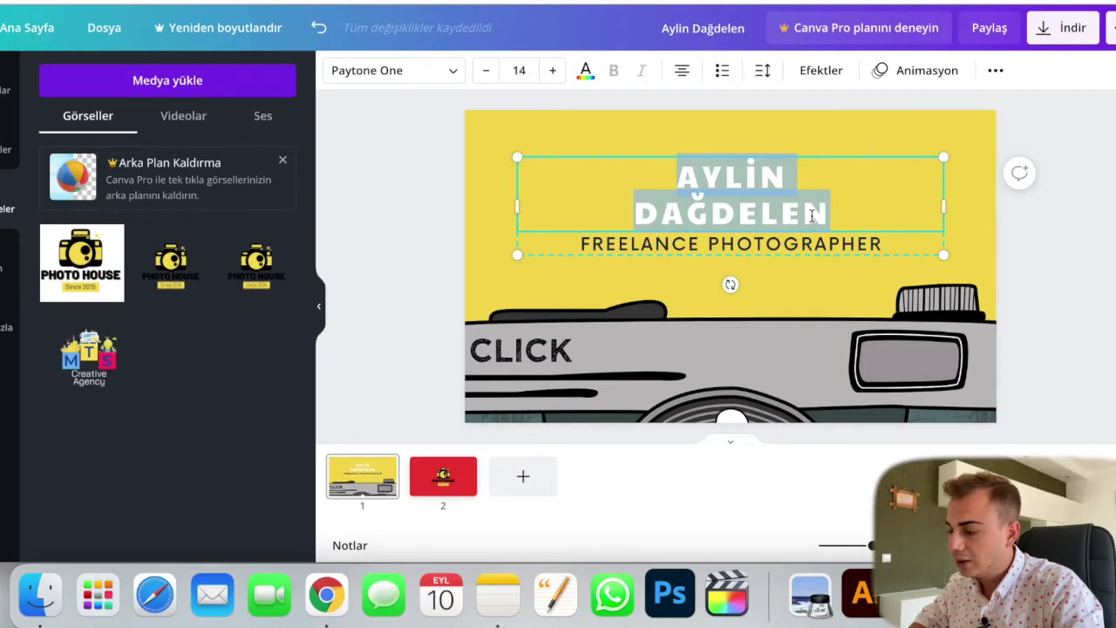
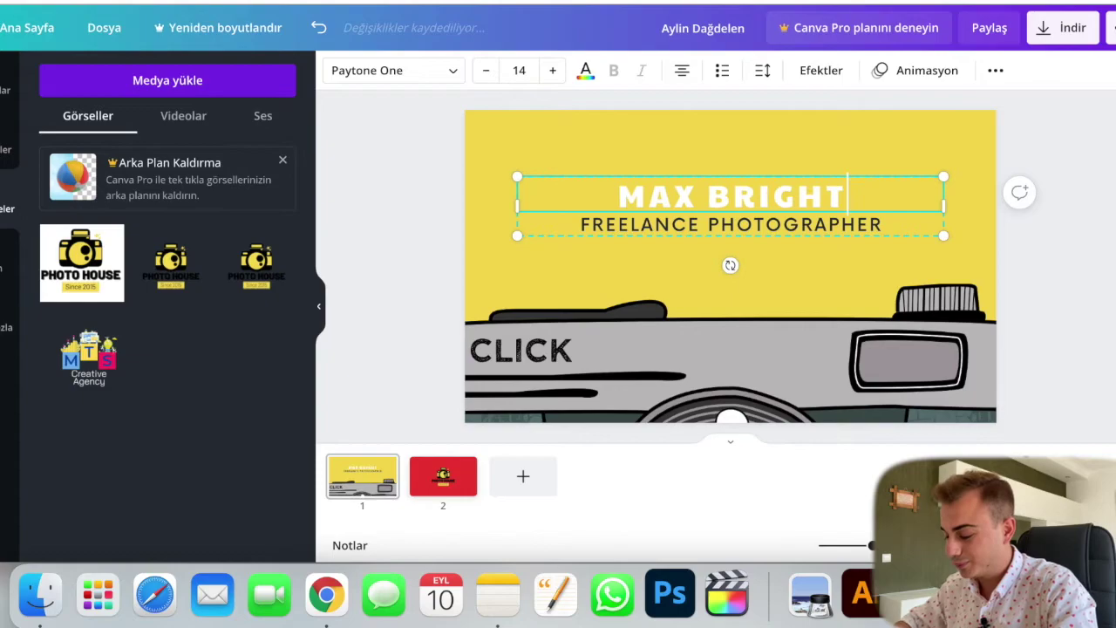
click(370, 252)
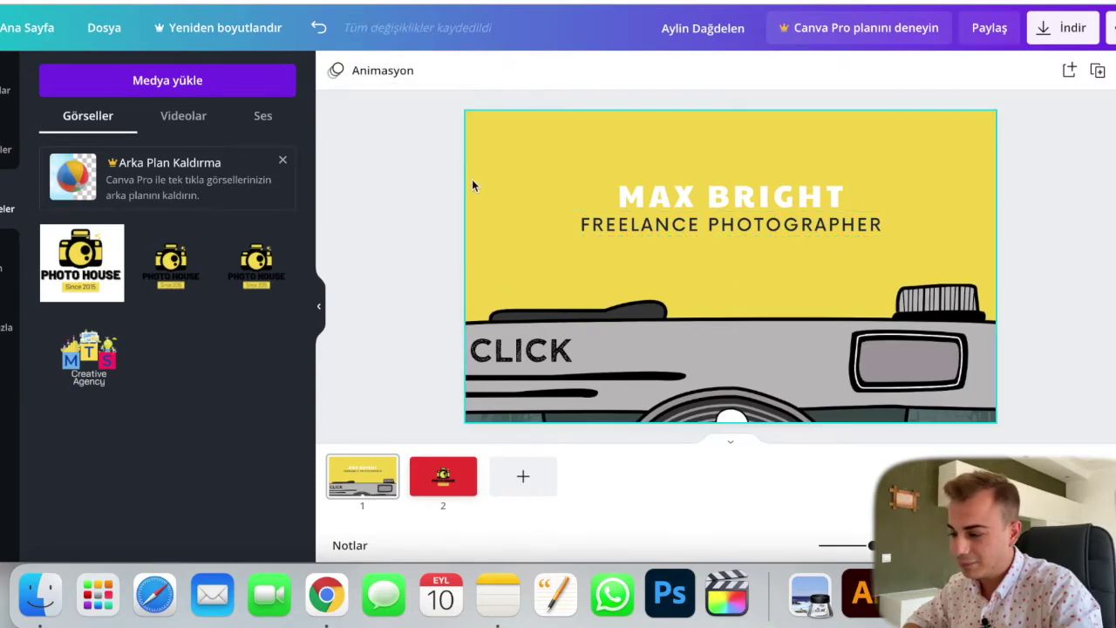
Step: Set the name heading's font to Barlow Black
click(718, 235)
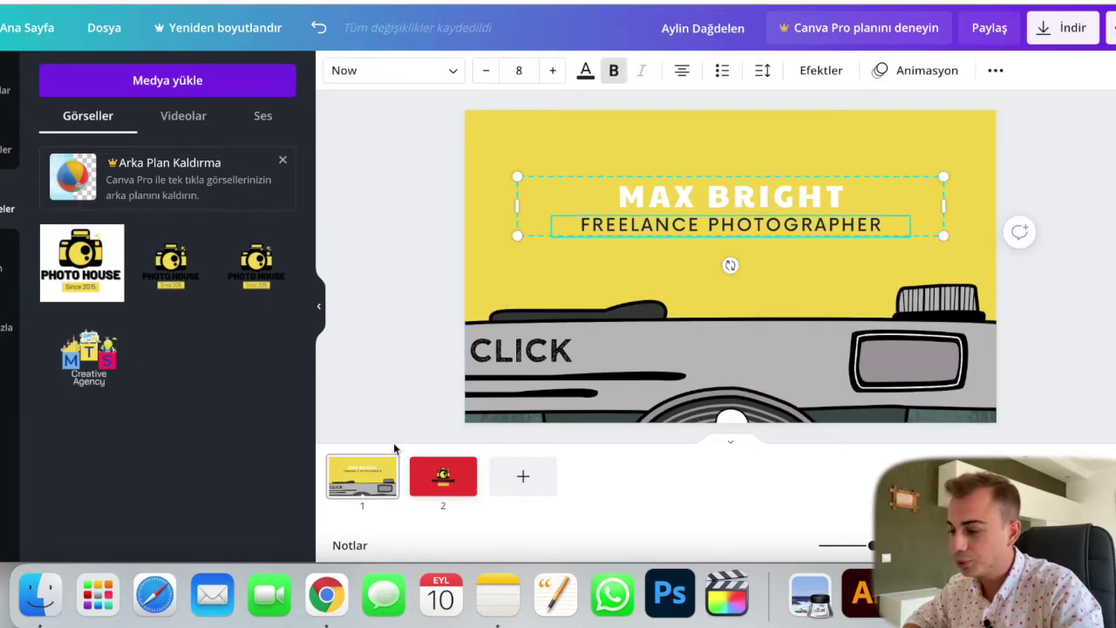
click(440, 478)
click(727, 329)
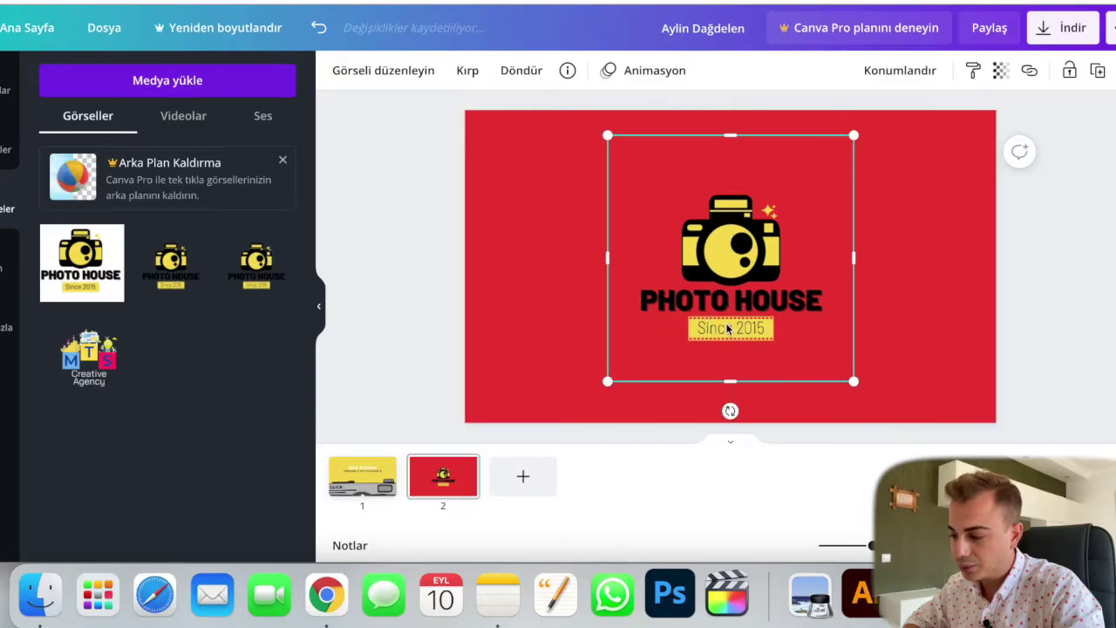
click(369, 209)
click(369, 471)
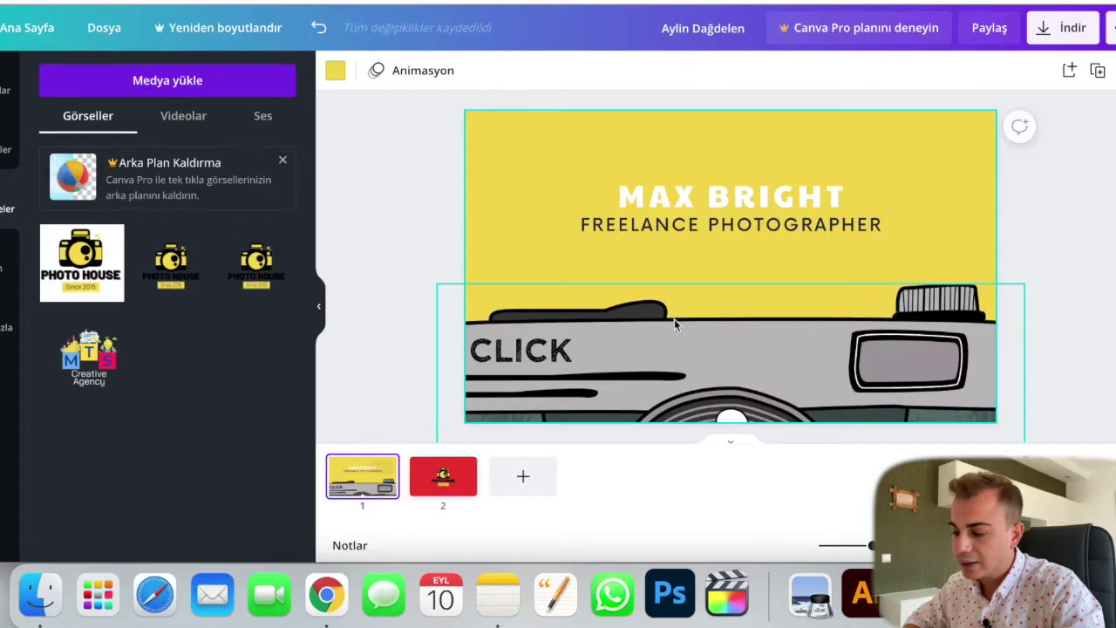
click(643, 224)
click(639, 207)
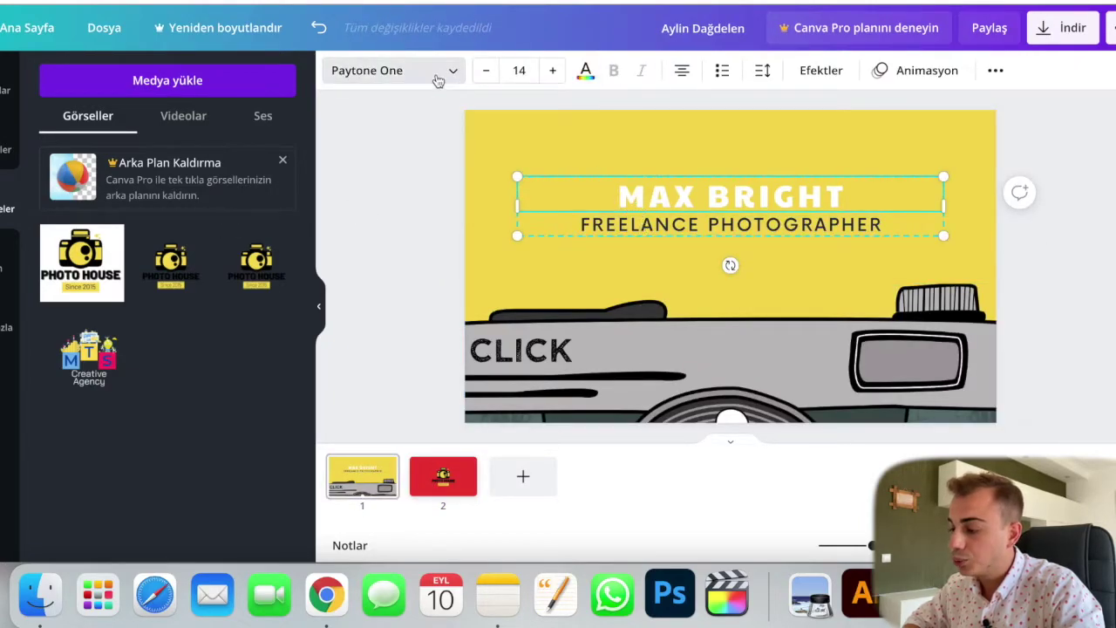
click(439, 79)
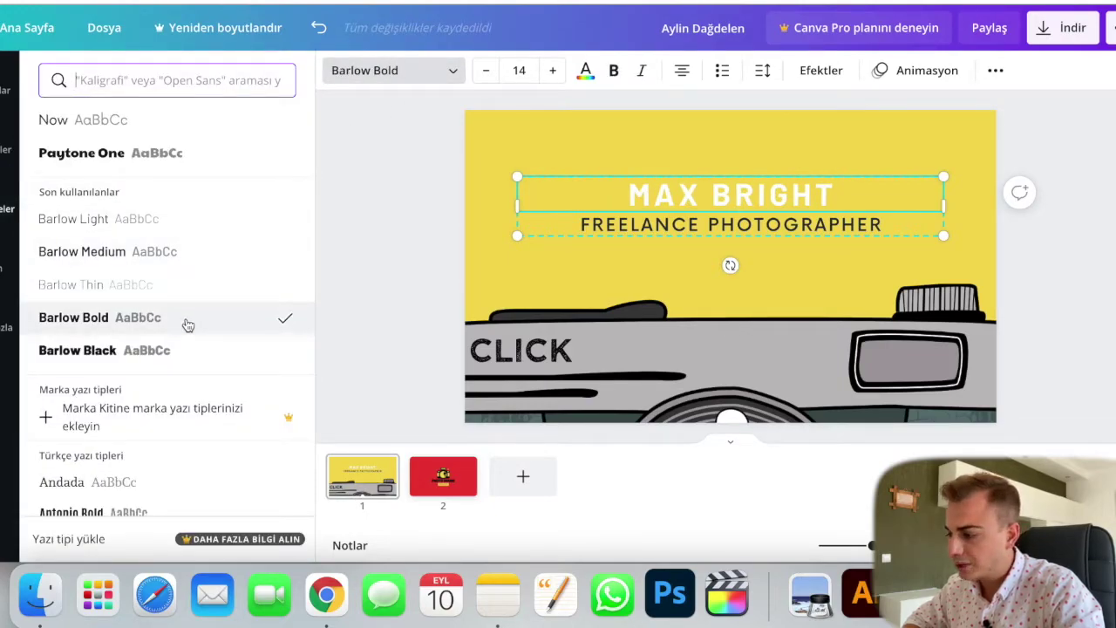
click(179, 356)
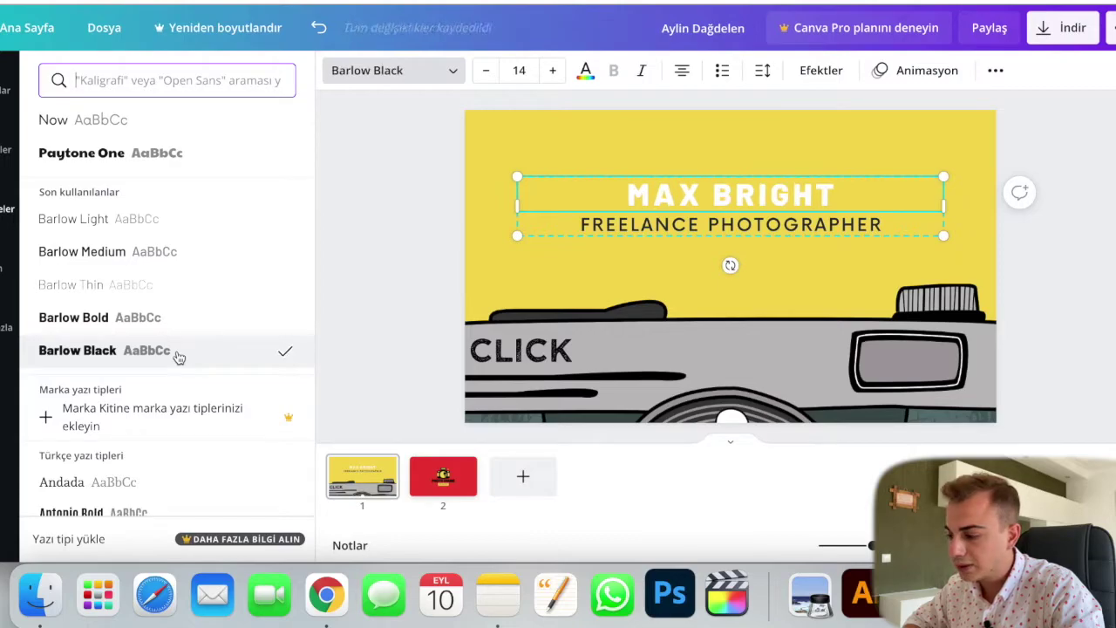
Step: Set the FREELANCE PHOTOGRAPHER subtitle in Barlow Medium
click(602, 230)
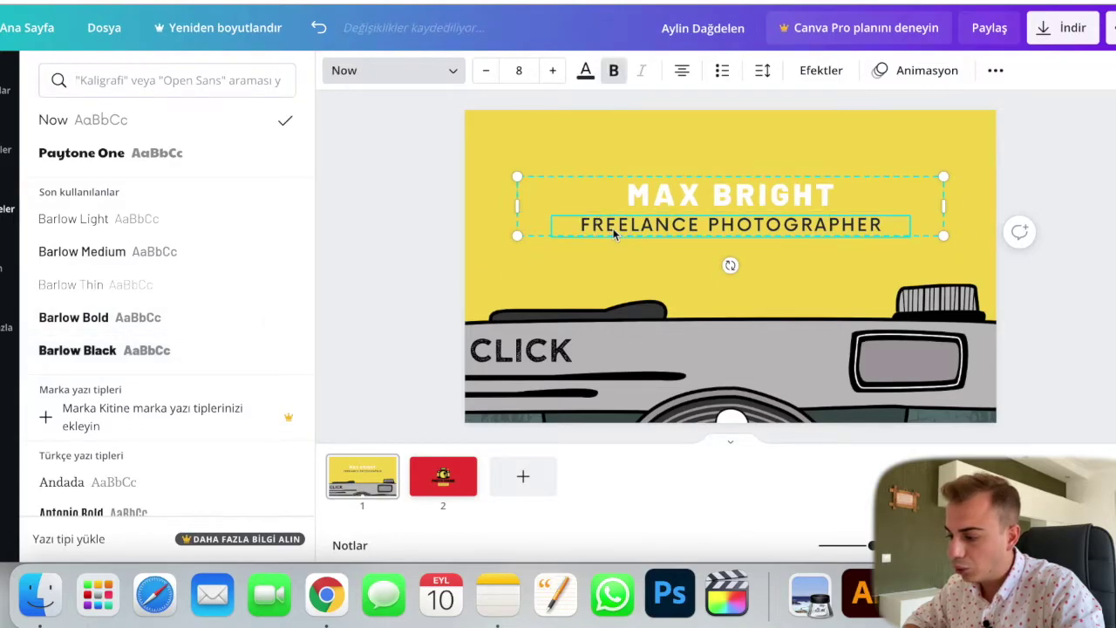
click(200, 218)
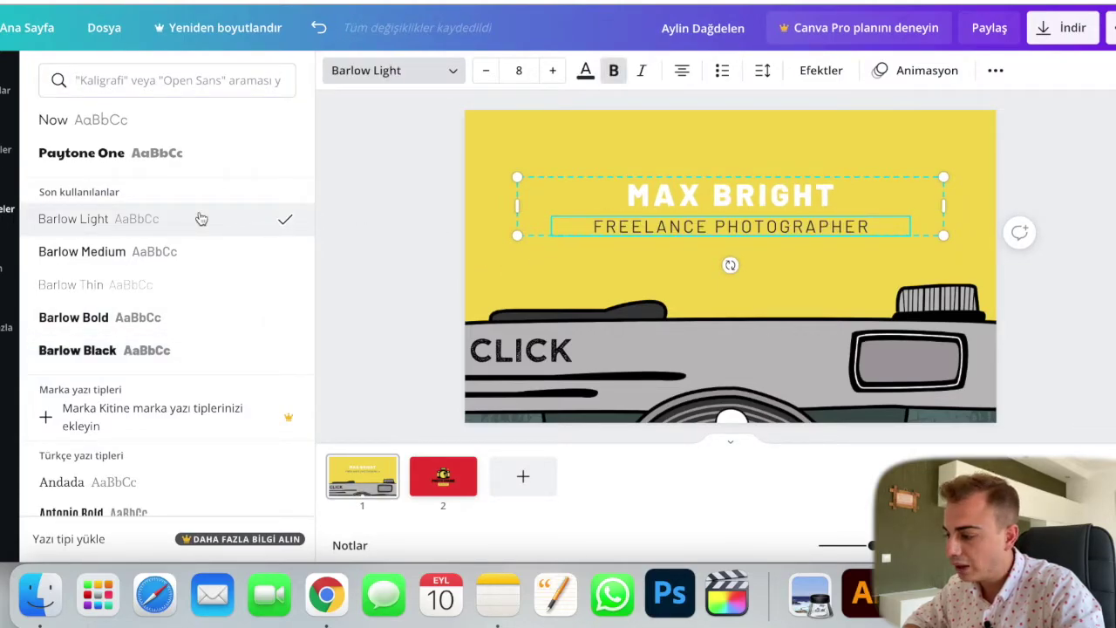
click(209, 263)
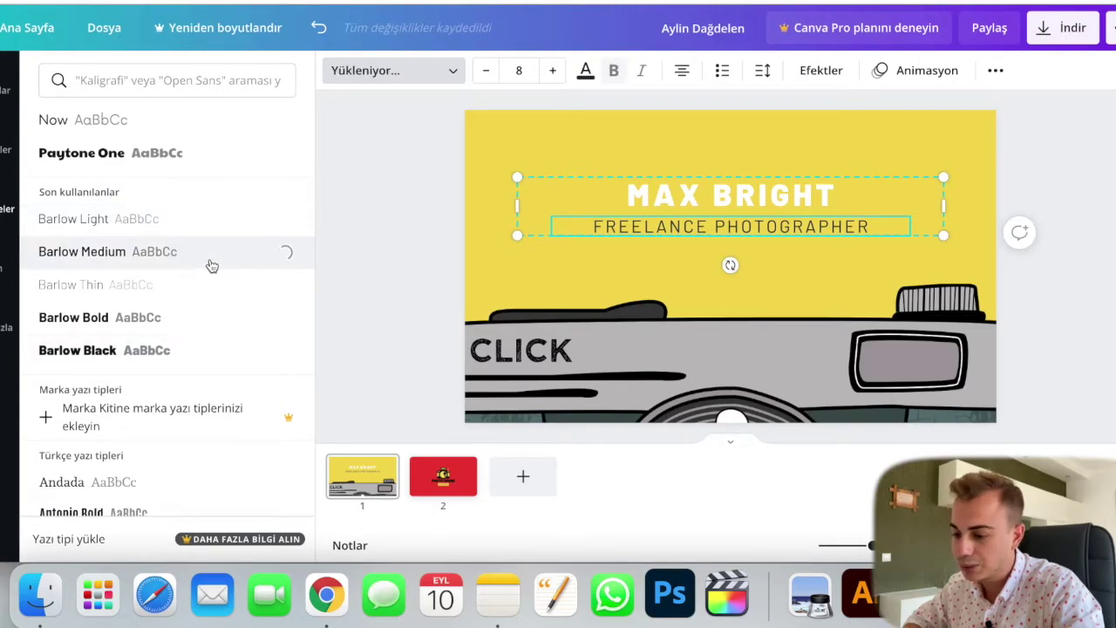
click(420, 308)
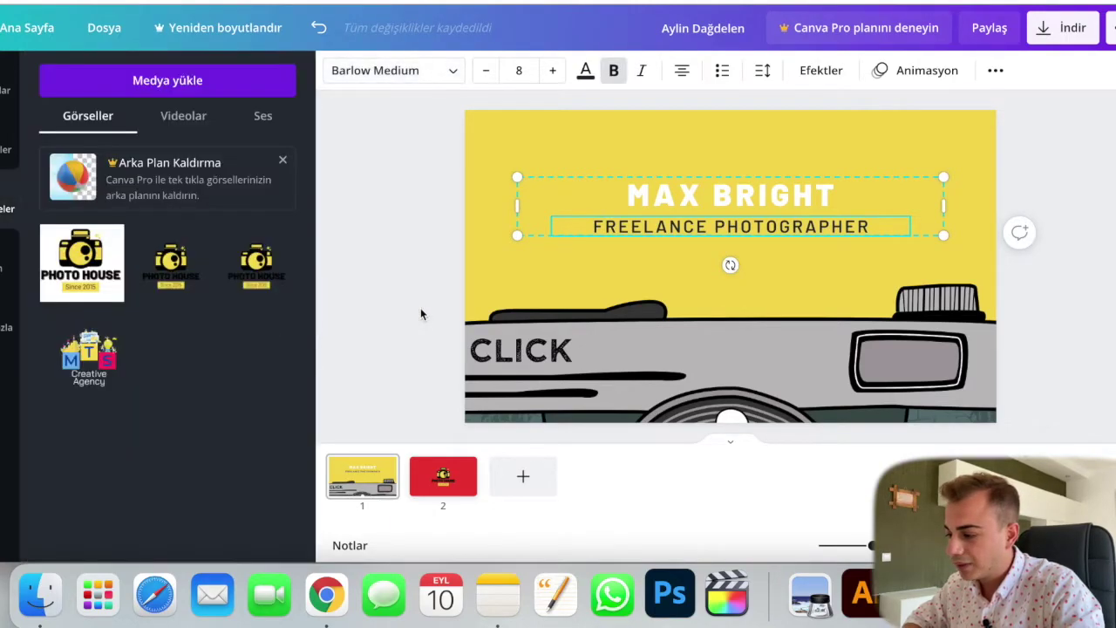
click(423, 299)
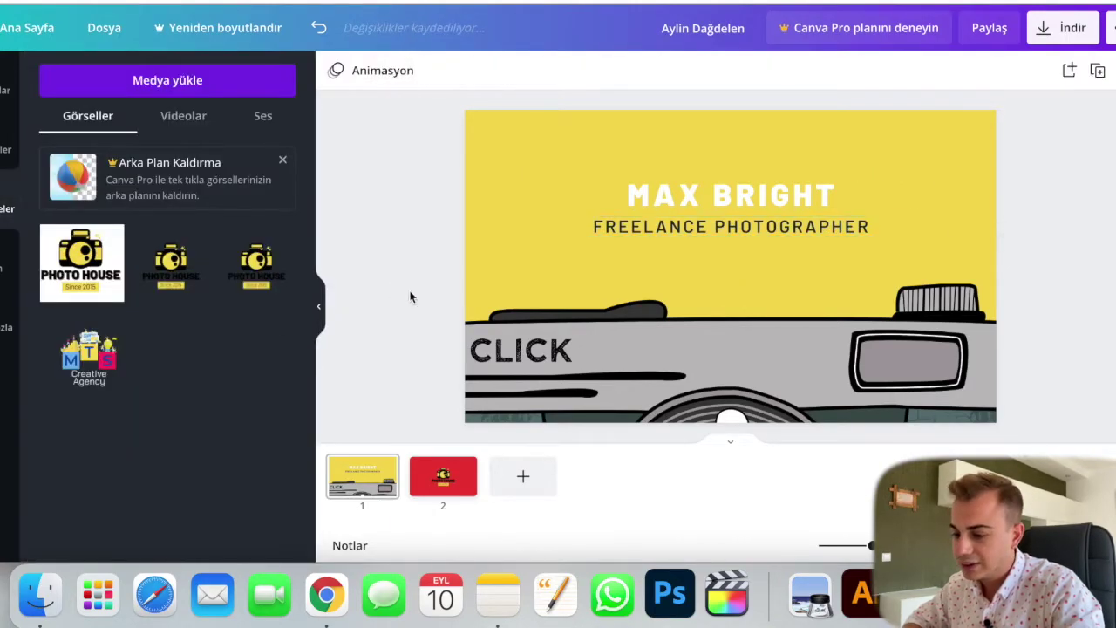
Step: Enlarge the name-and-title block across the card
click(929, 195)
drag(947, 173, 1027, 74)
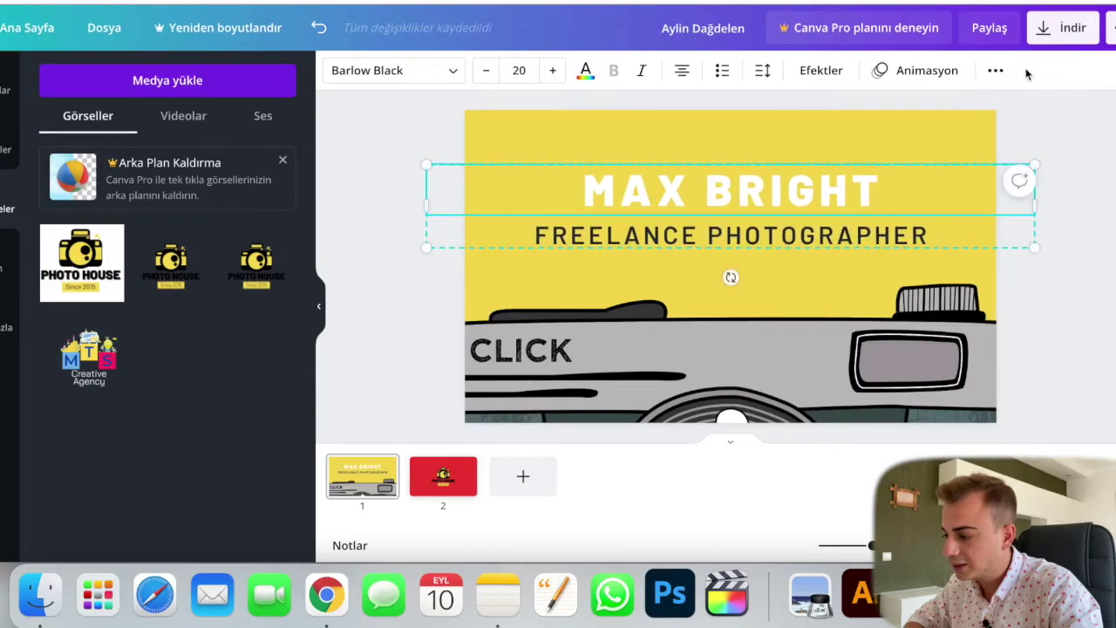
click(1071, 167)
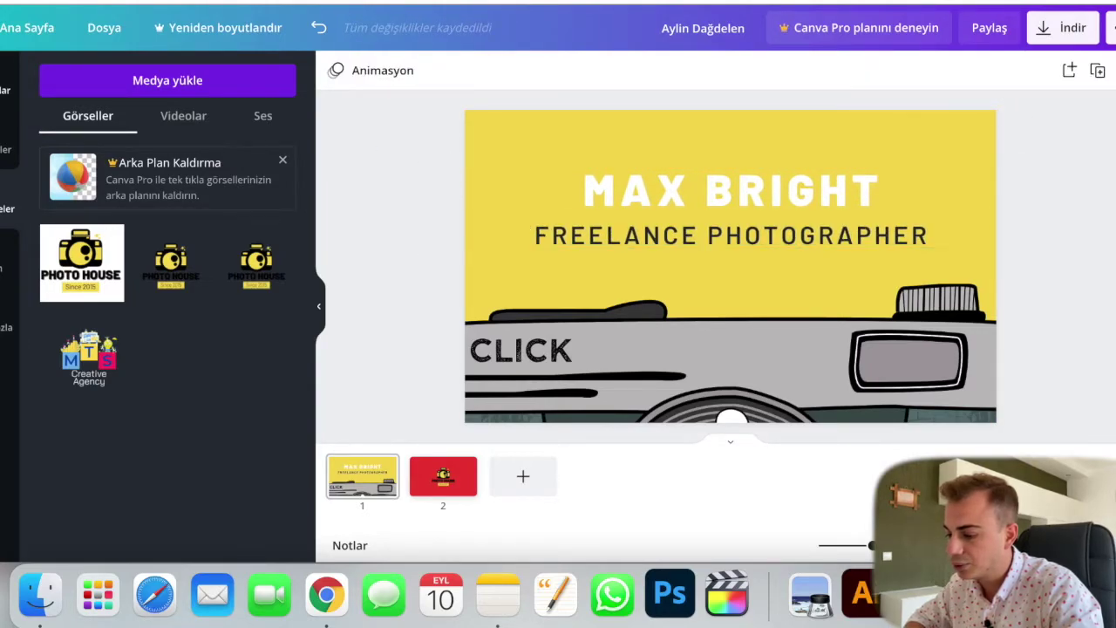
click(3, 84)
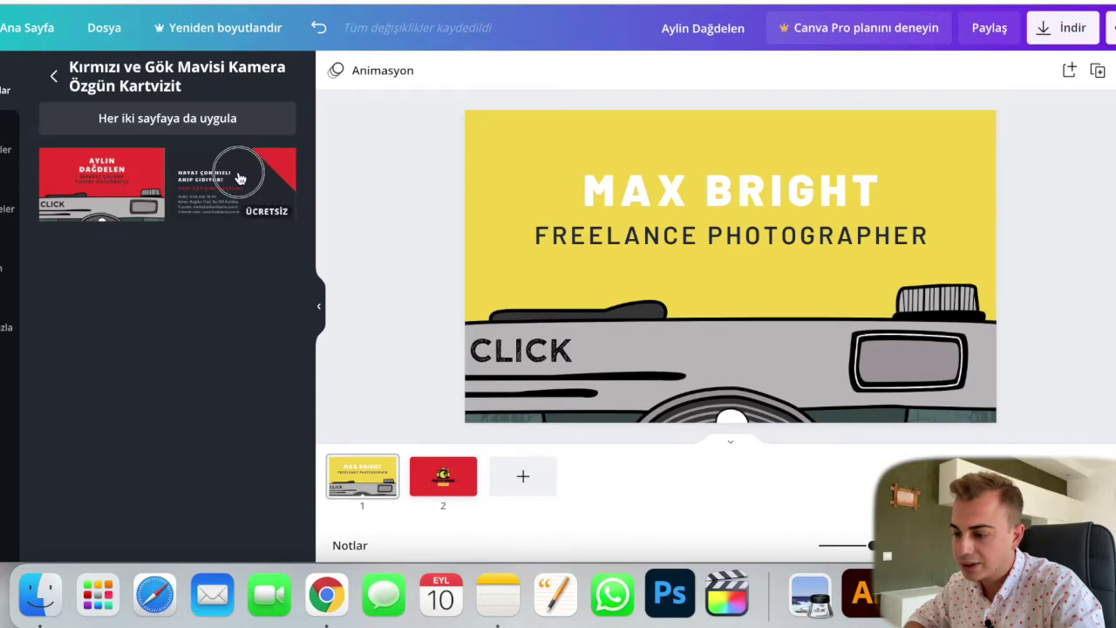
Step: Add the template's dark contact side as page 3
click(240, 179)
key(super+z)
drag(240, 180, 518, 481)
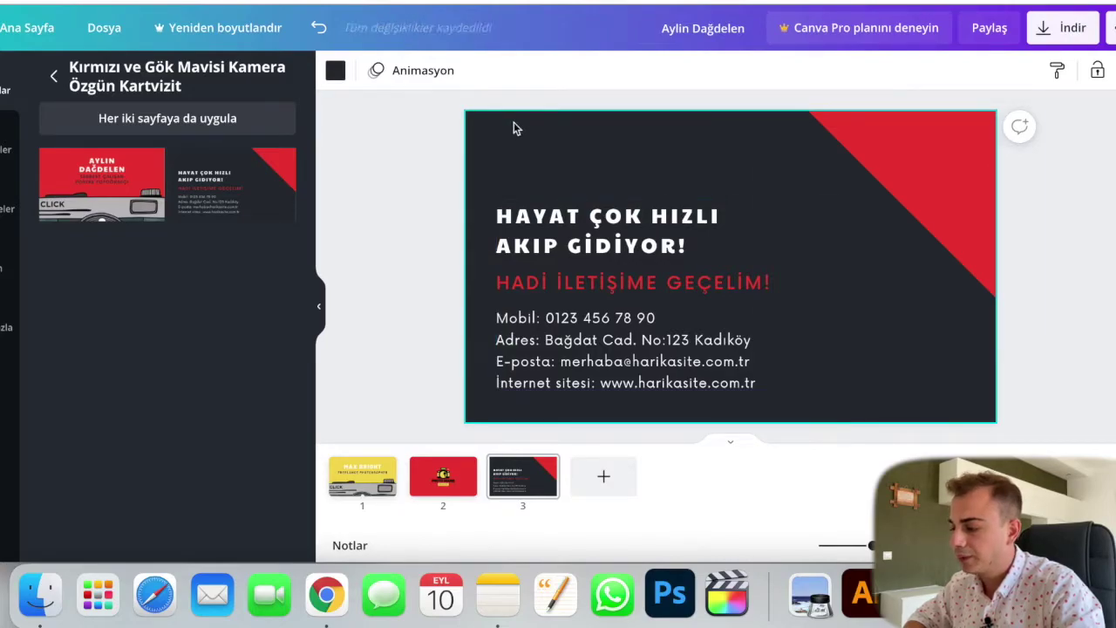
Step: Make the red top-right corner triangle yellow
click(941, 132)
click(336, 69)
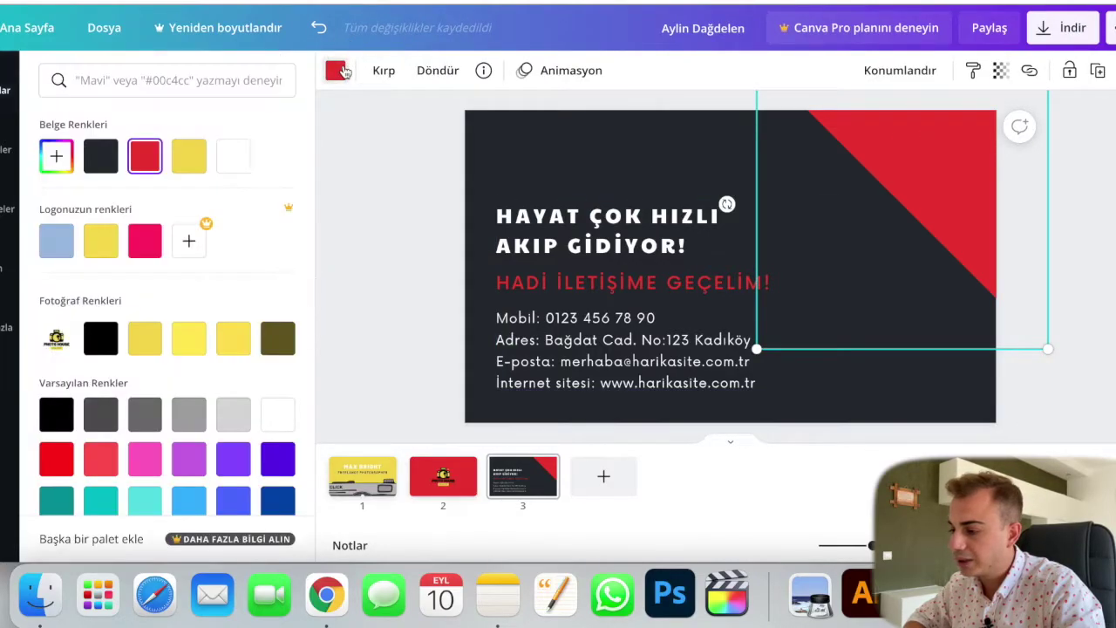
click(188, 156)
click(379, 213)
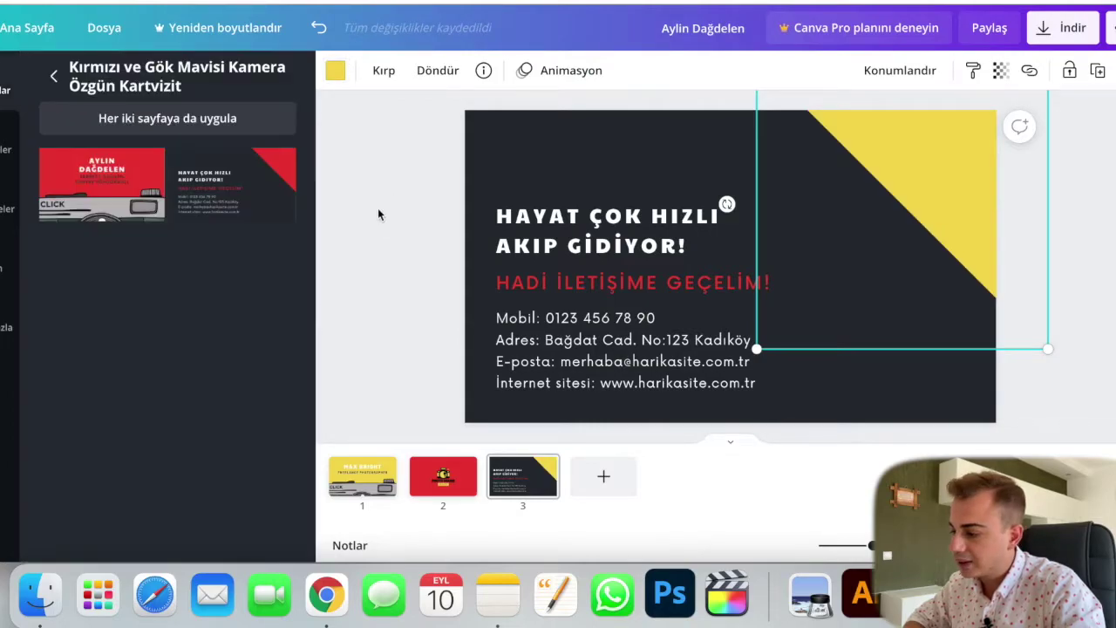
click(431, 205)
Step: Ungroup the contact text group into separate elements
click(540, 318)
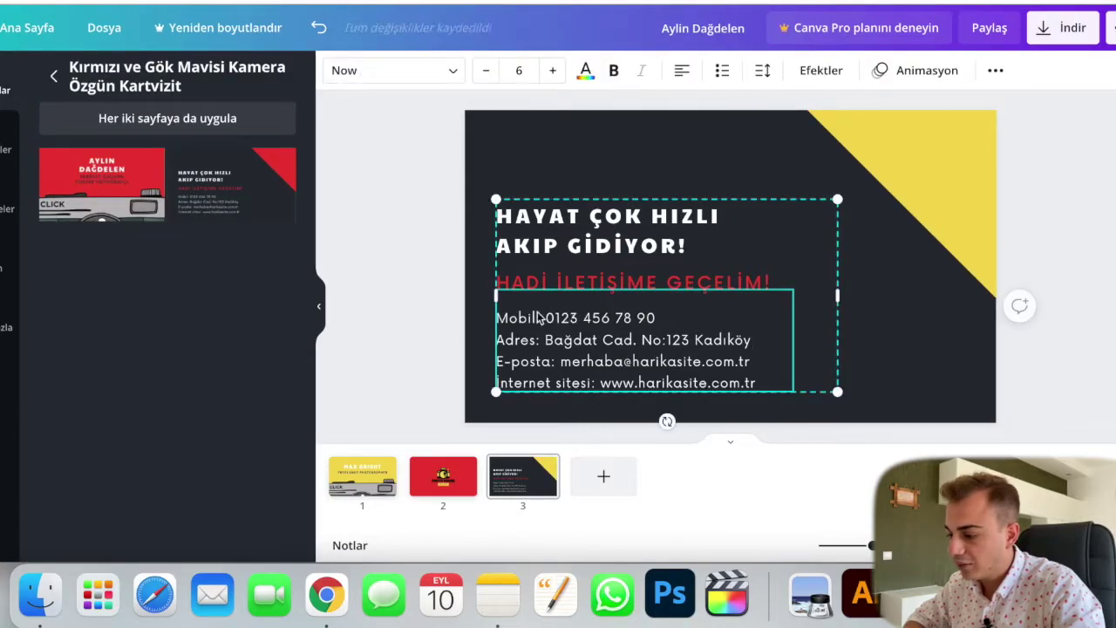
click(655, 244)
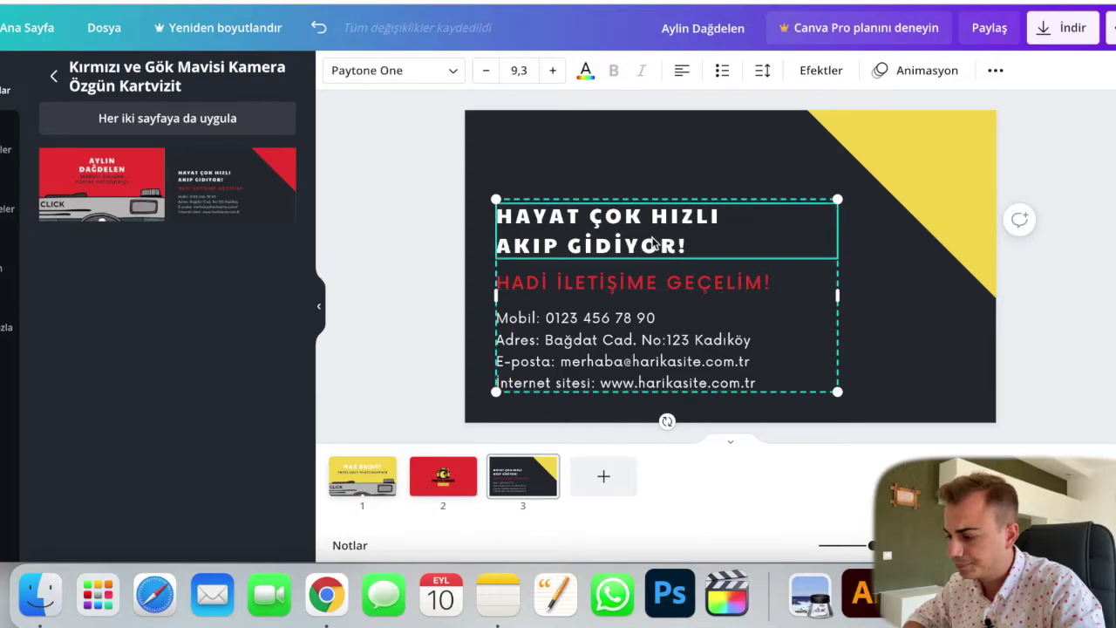
scroll(655, 244, down, 1)
scroll(650, 238, up, 1)
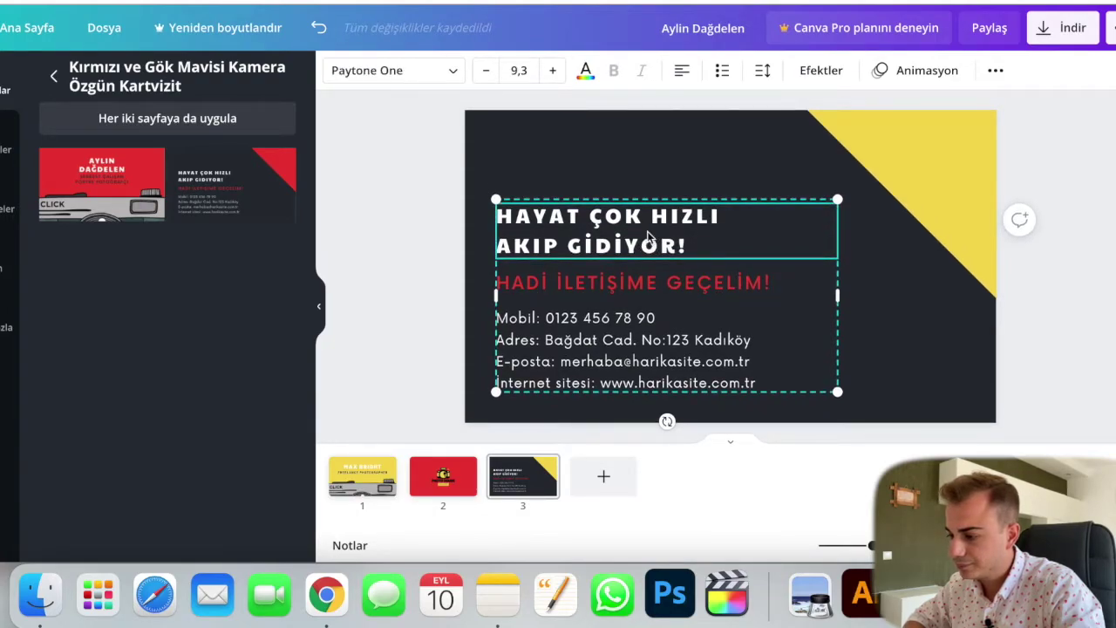
click(995, 70)
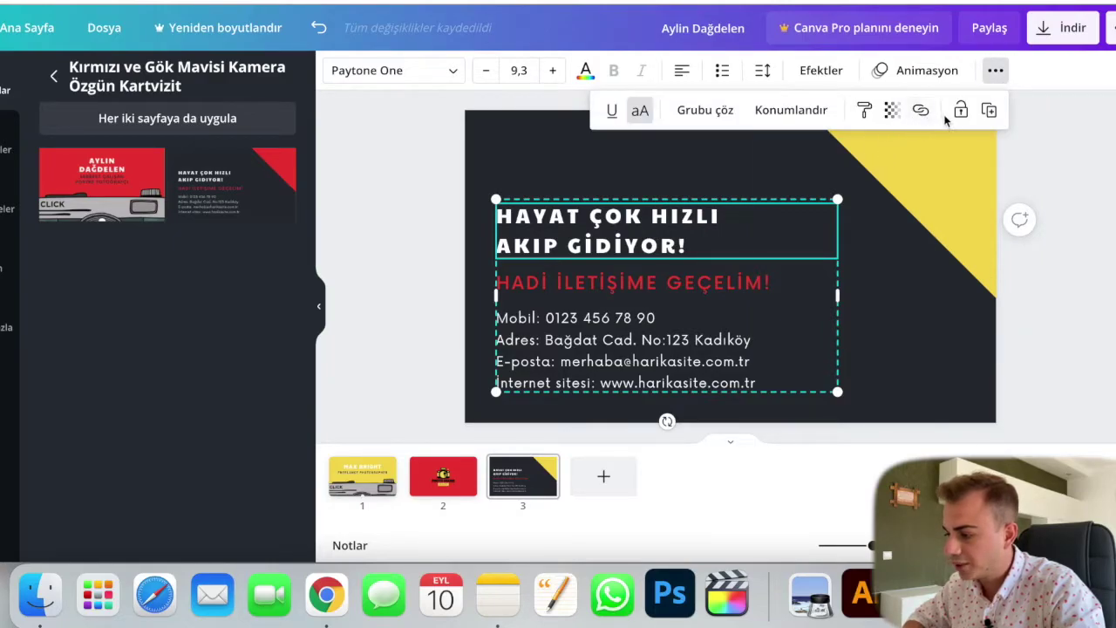
click(708, 110)
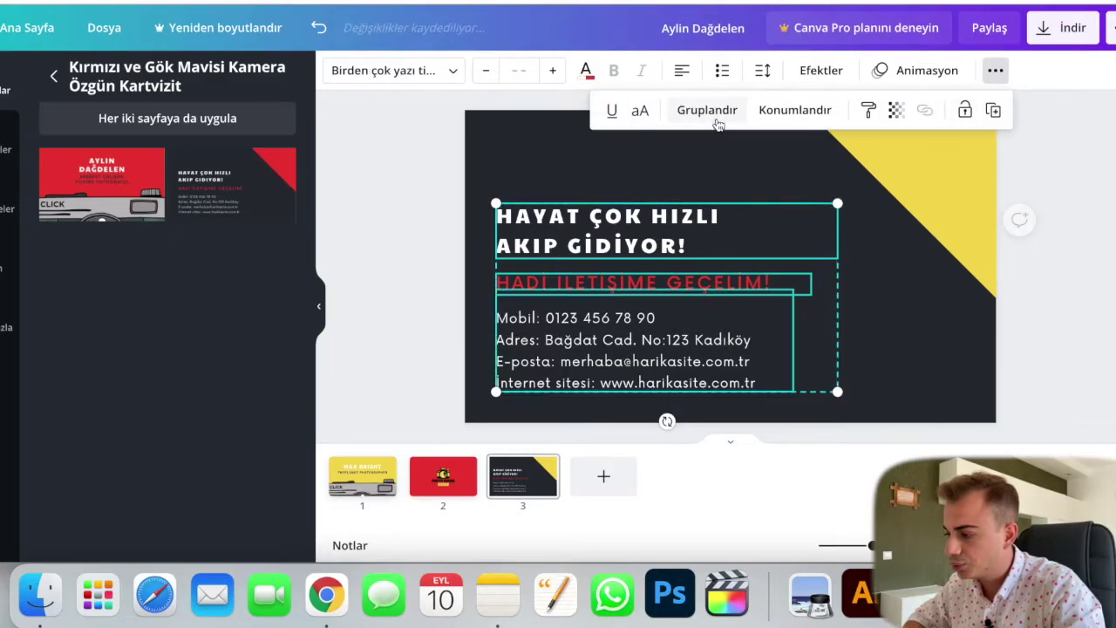
click(379, 264)
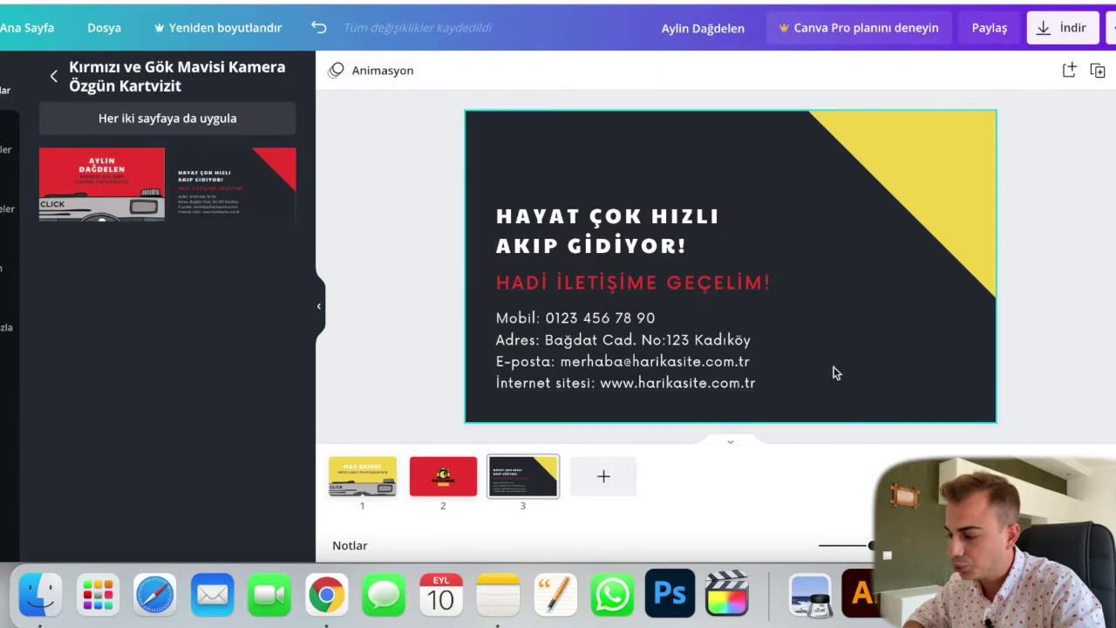
Step: Place the Photo House logo top-left and delete the HAYAT ÇOK HIZLI AKIP GİDİYOR! headline
click(7, 209)
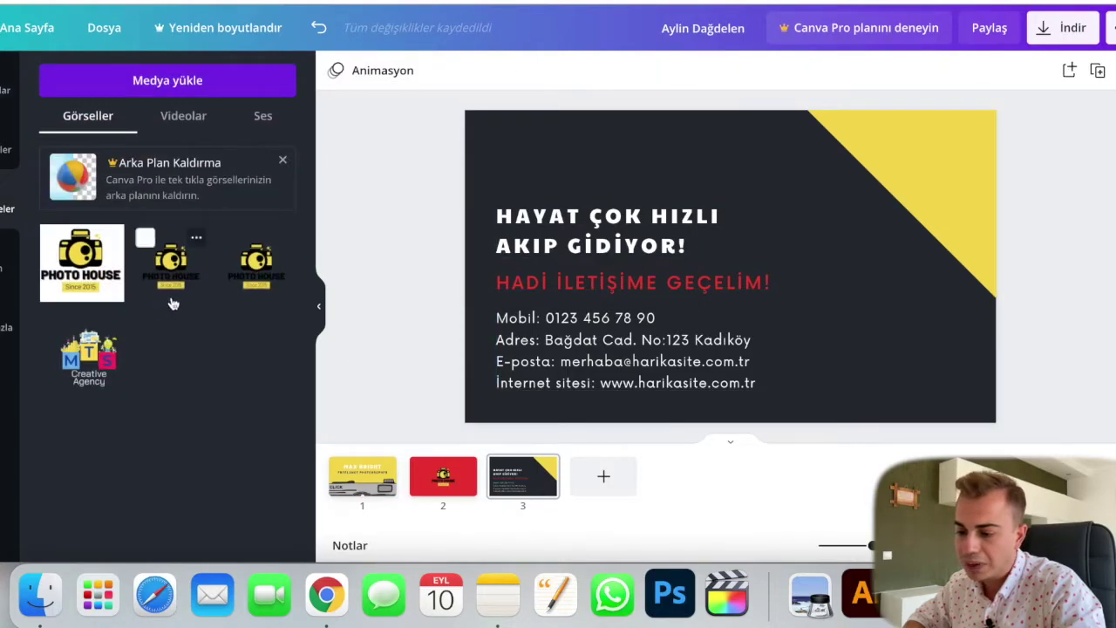
click(170, 262)
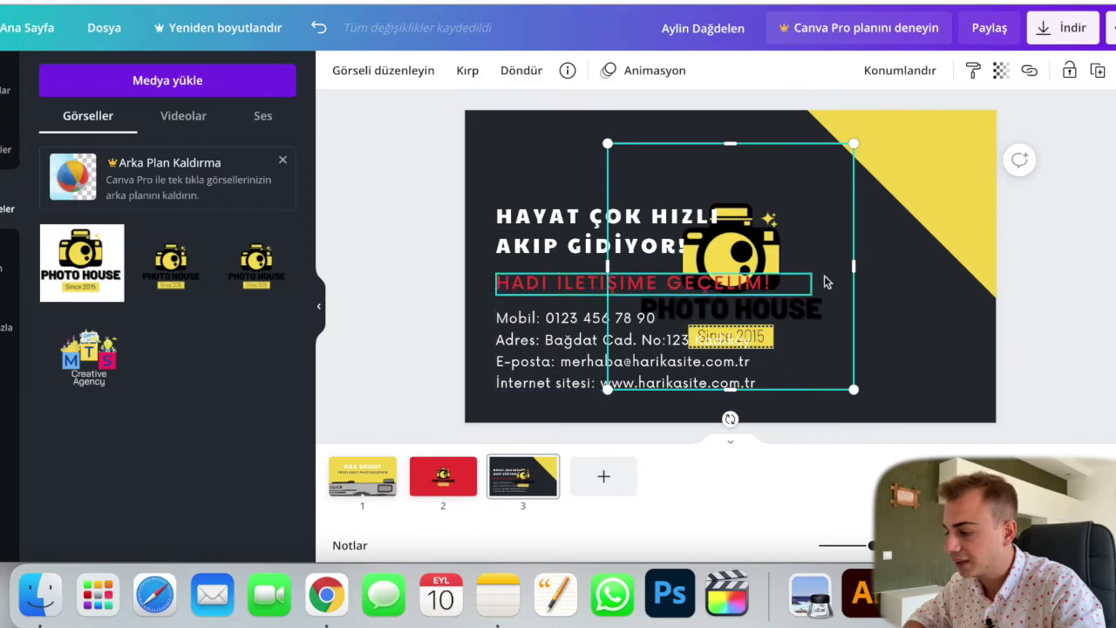
drag(831, 189, 665, 98)
click(365, 277)
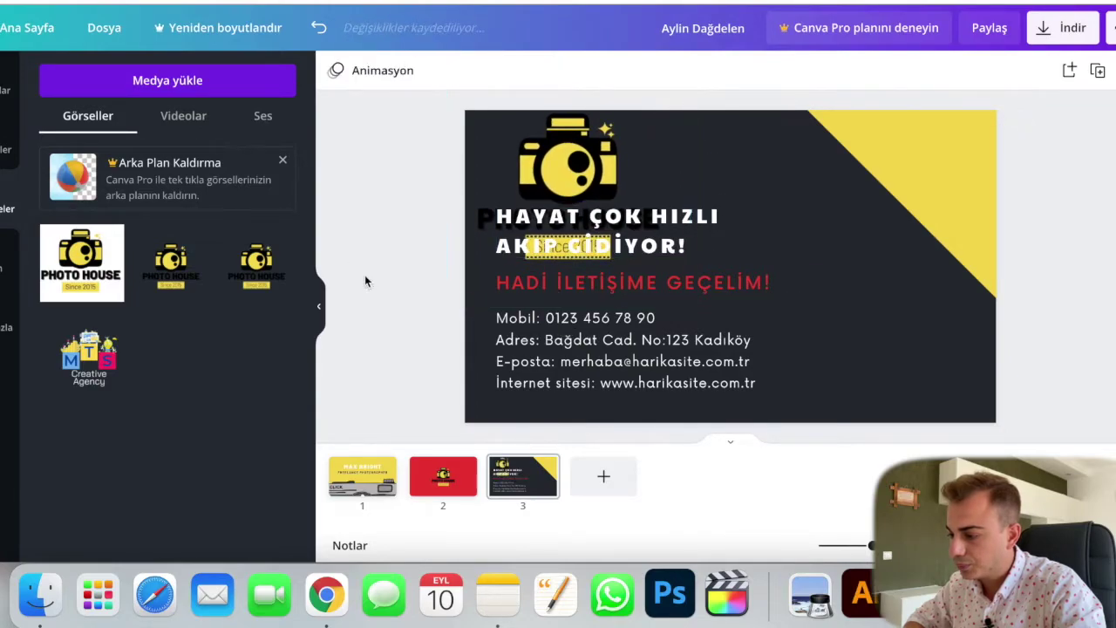
click(715, 229)
key(Delete)
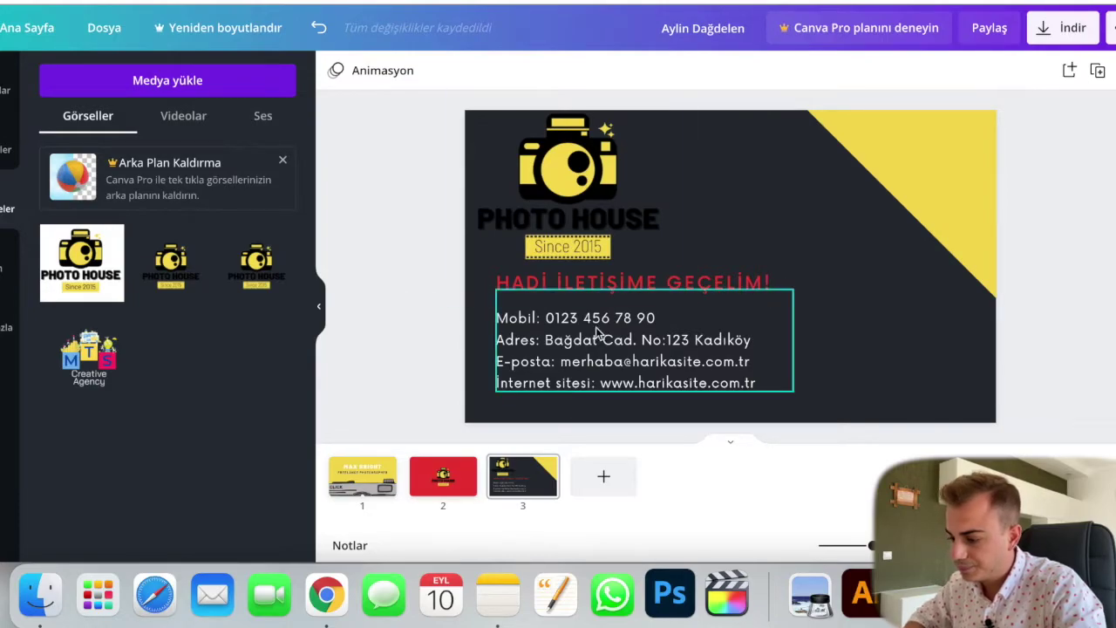
Step: Relabel the contact lines in English as Mobile, Adress and Email
click(535, 317)
click(535, 317)
click(534, 319)
text(E)
key(BackSpace)
text(e)
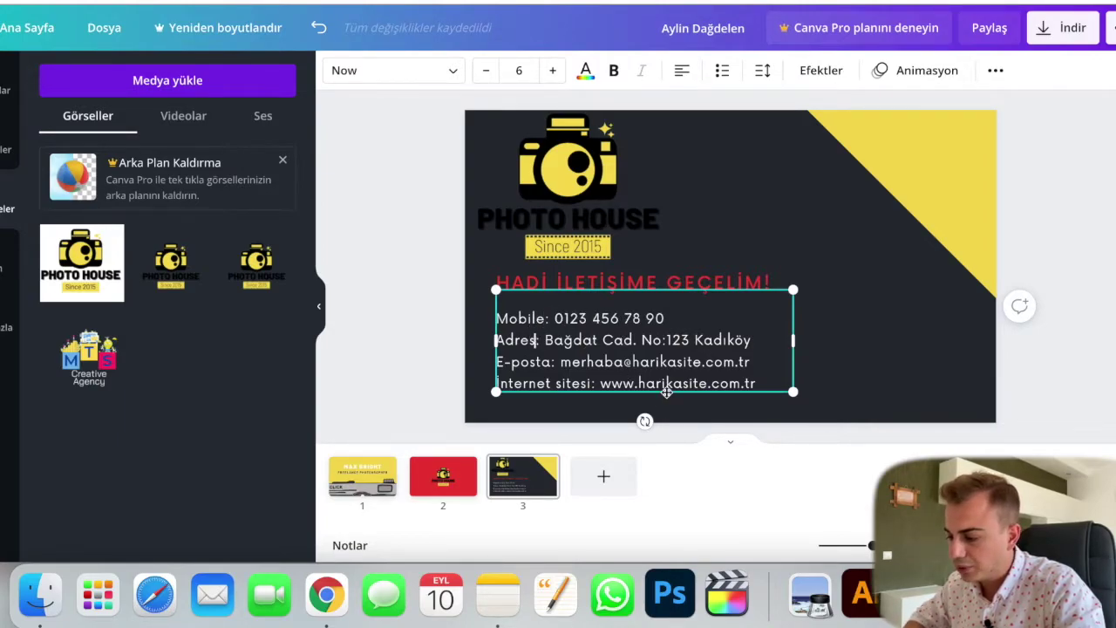
text(s)
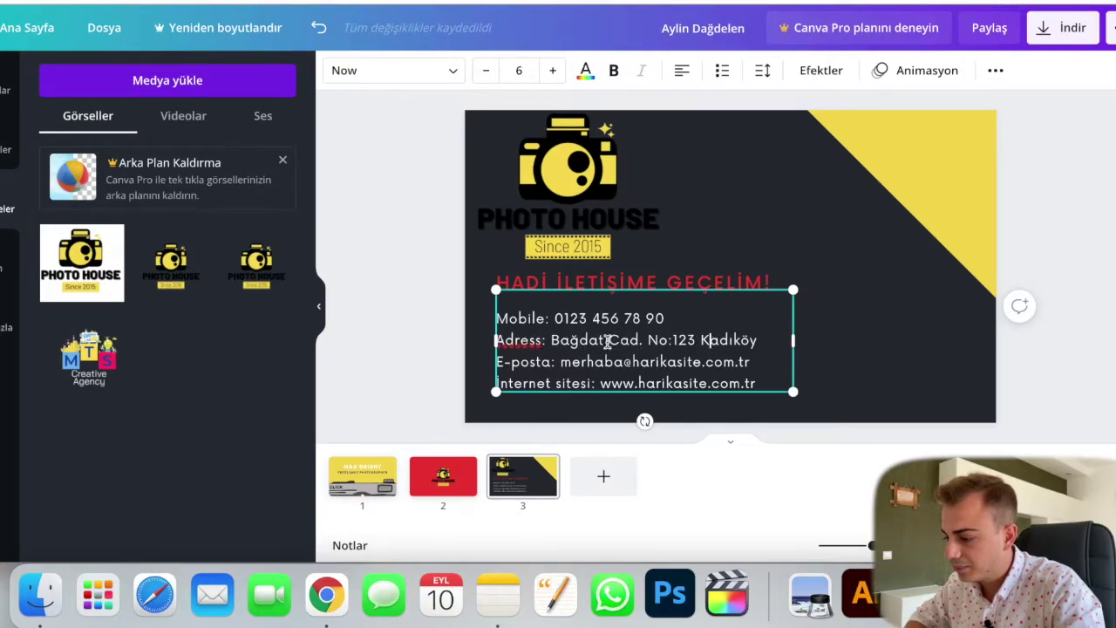
scroll(608, 342, down, 1)
key(BackSpace)
key(BackSpace)
key(BackSpace)
key(BackSpace)
key(BackSpace)
text(Email)
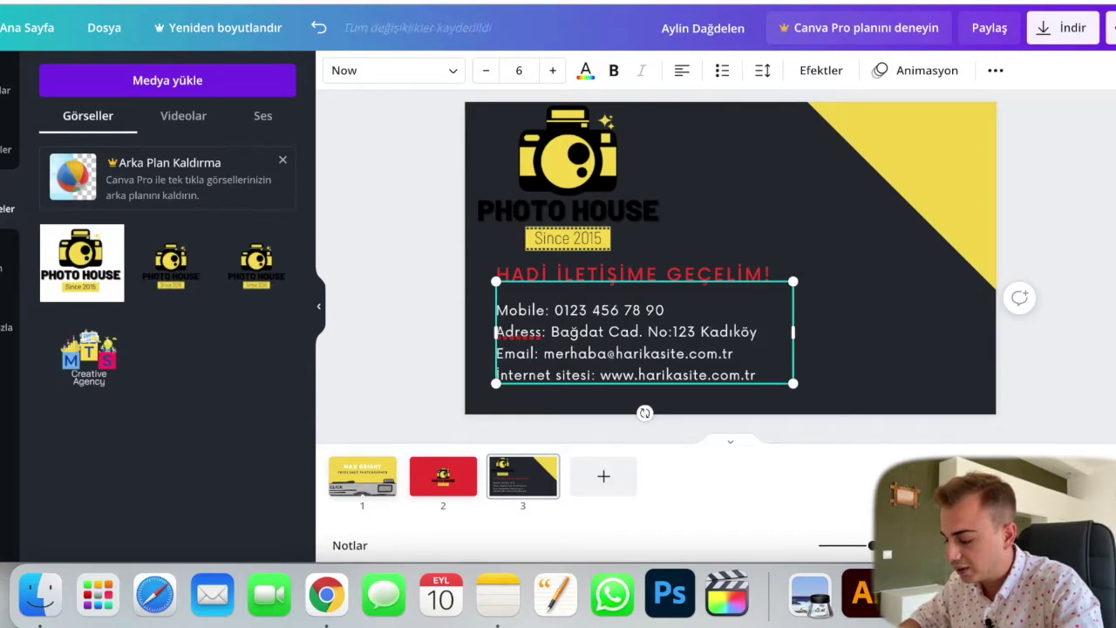
Step: Change the email address's name and domain to the photohouse domain
double_click(590, 353)
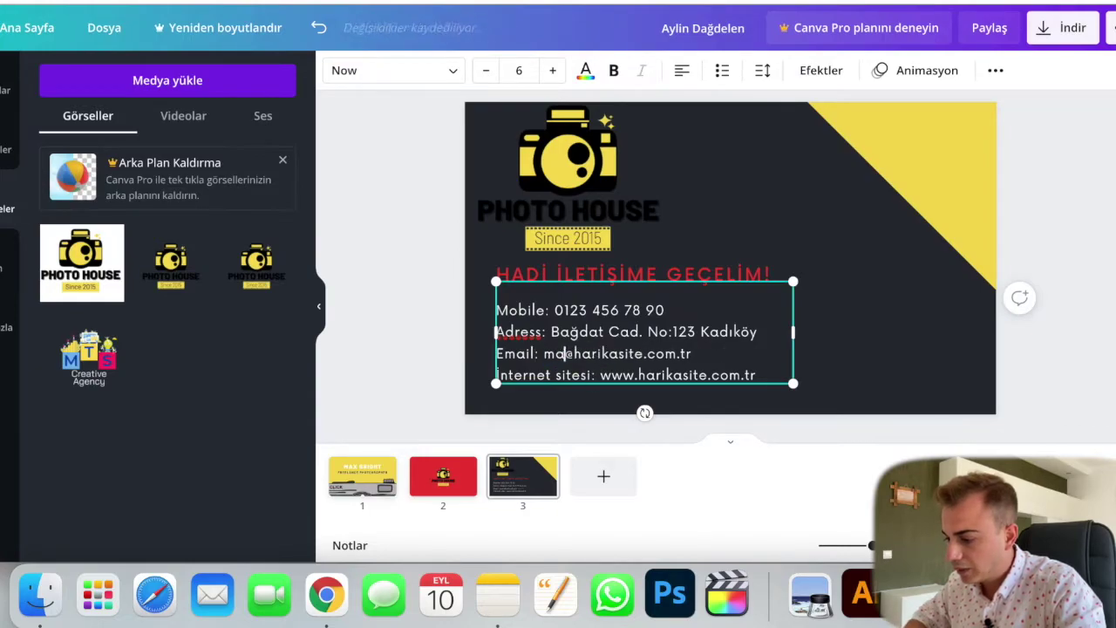
double_click(614, 353)
text(photohou)
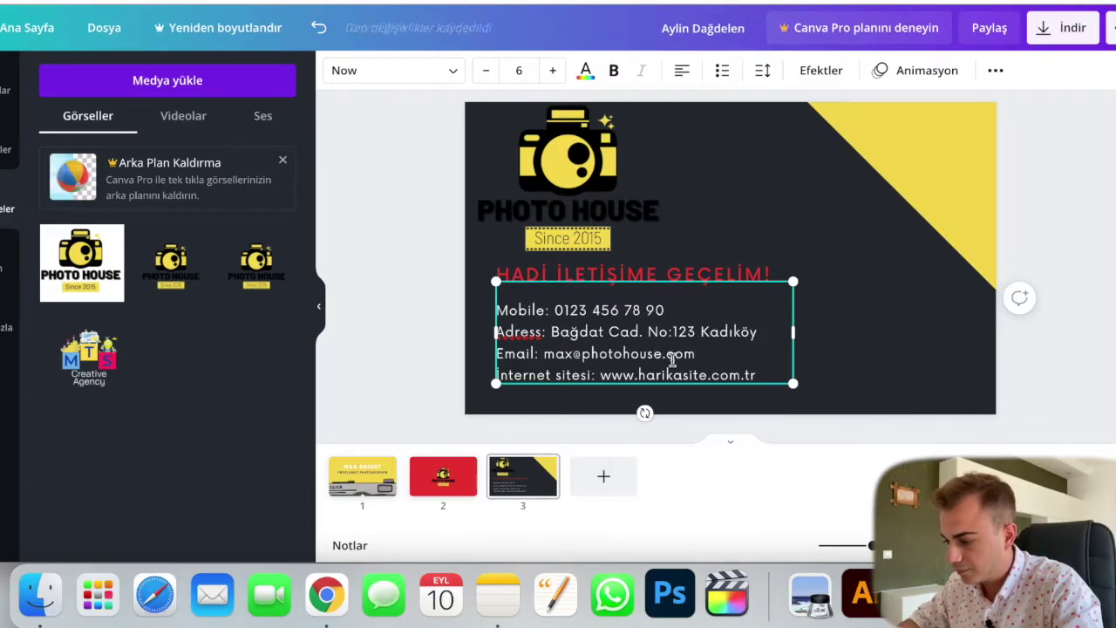
drag(591, 372, 498, 373)
text(w)
text(Website)
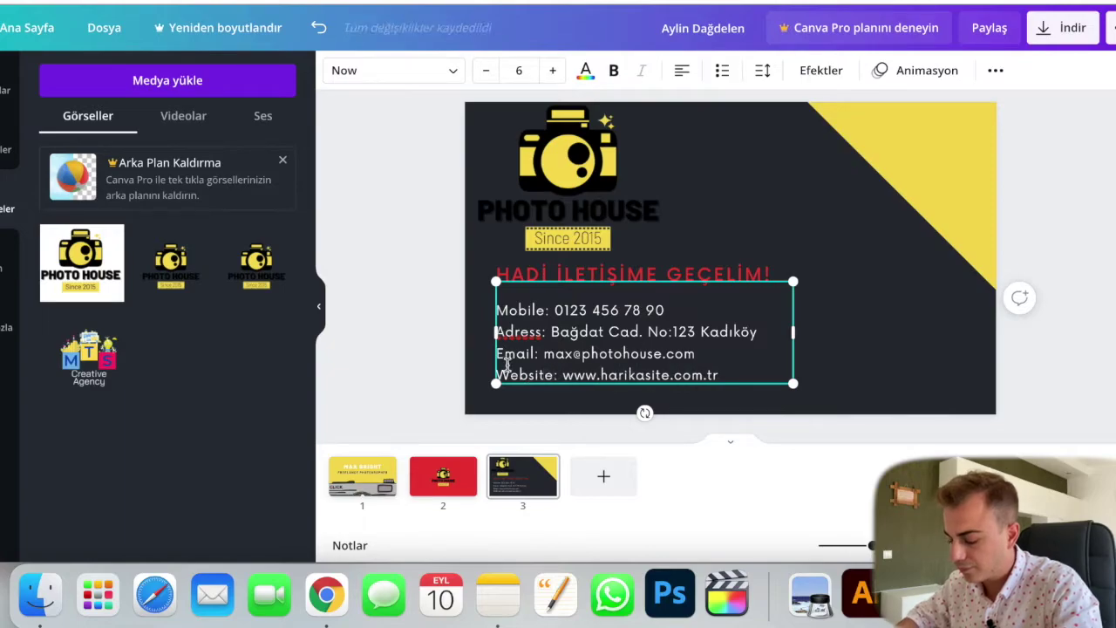
double_click(631, 375)
text(photohou)
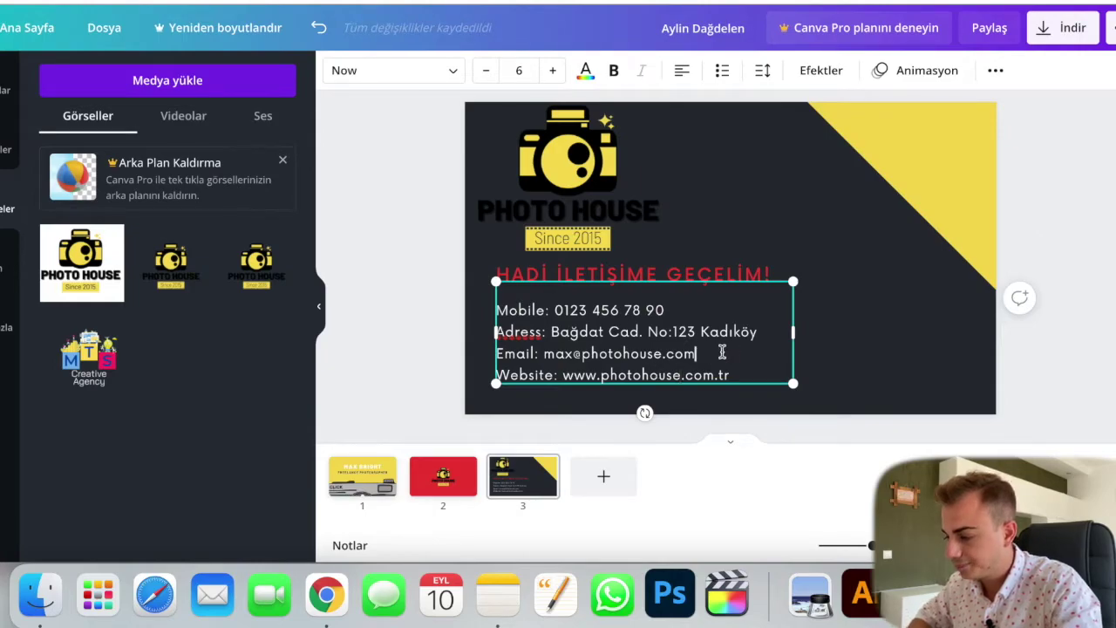
key(super+a)
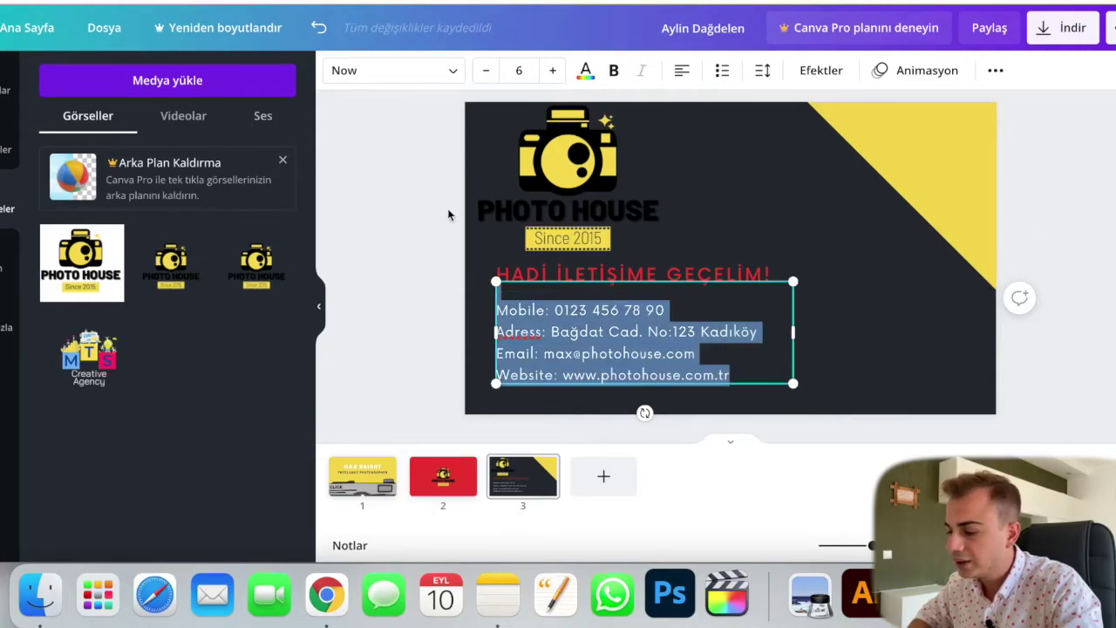
Step: Set the contact lines in Barlow Medium
click(402, 77)
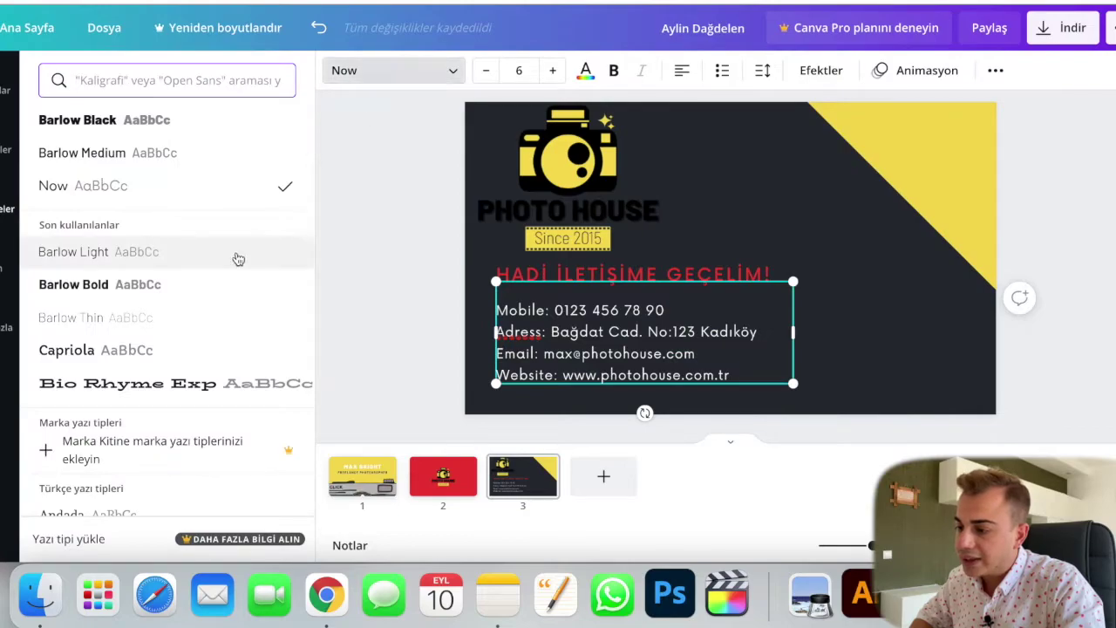
click(213, 156)
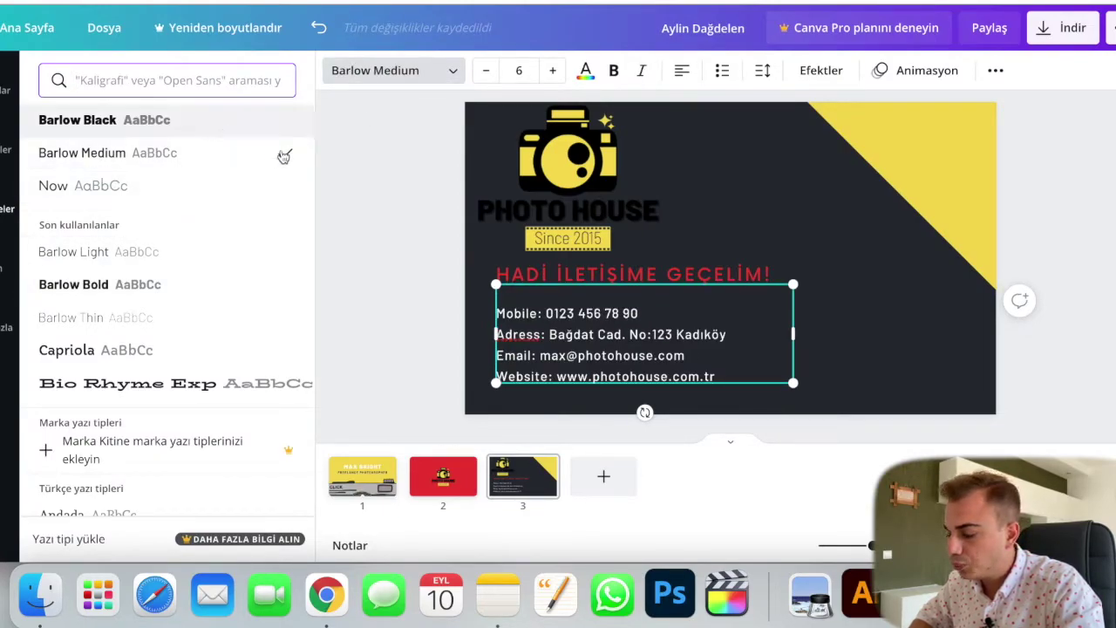
click(807, 284)
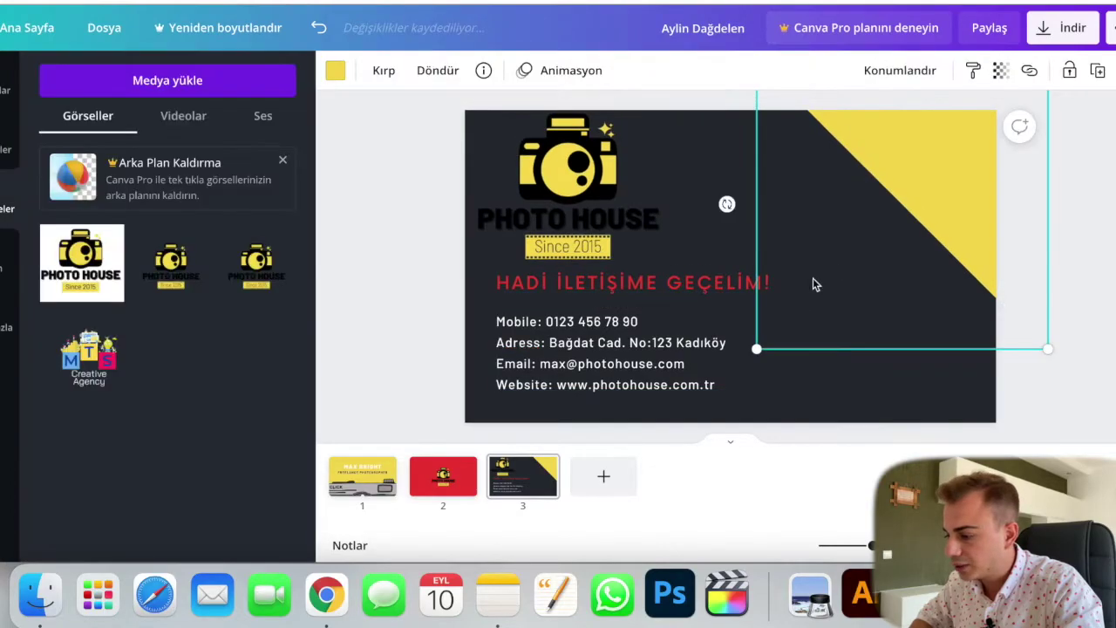
Step: Scale the contact text up to 7 and sit it just below the red heading
click(706, 345)
drag(803, 282, 817, 270)
drag(663, 348, 672, 340)
click(342, 375)
click(702, 282)
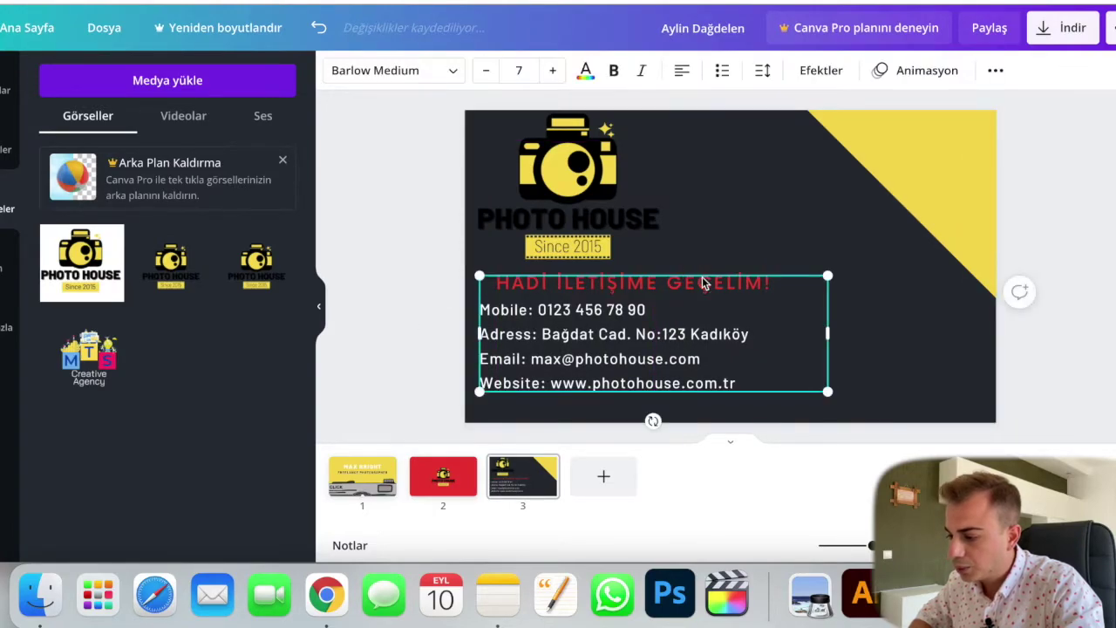
click(735, 261)
drag(727, 350, 727, 365)
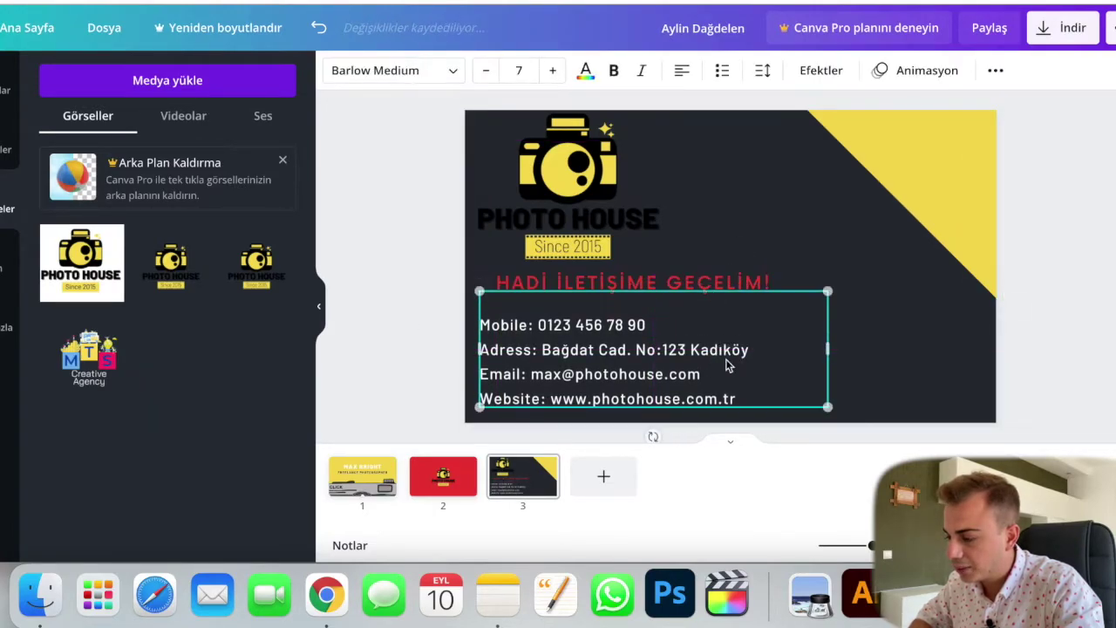
Step: Highlight the red HADİ İLETİŞİME GEÇELİM! heading's text for replacement
click(721, 285)
key(super+a)
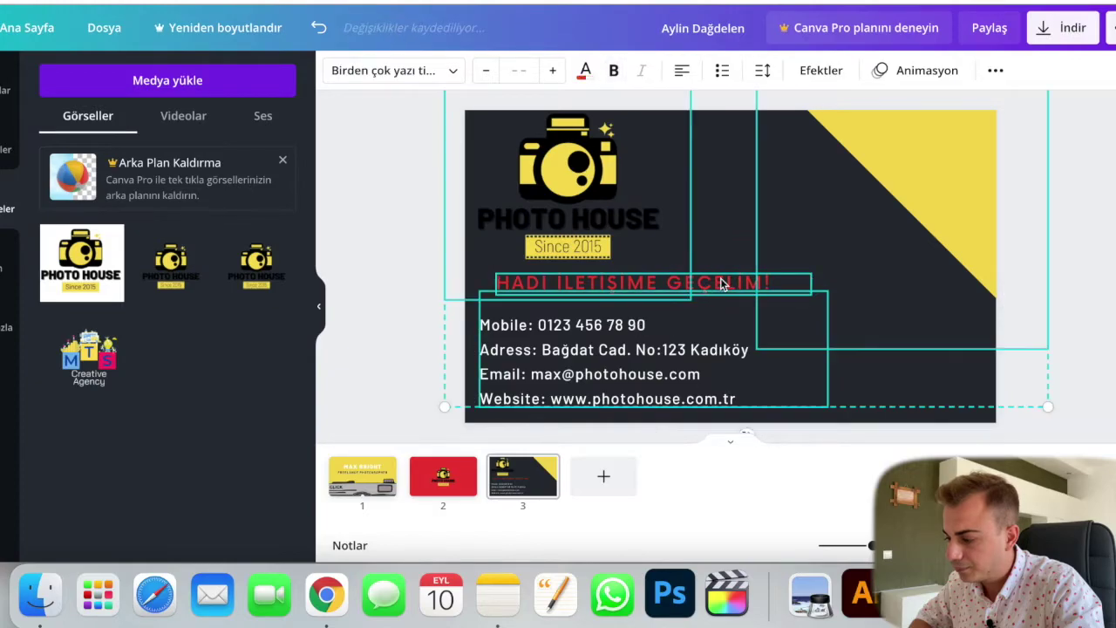
click(407, 277)
click(686, 291)
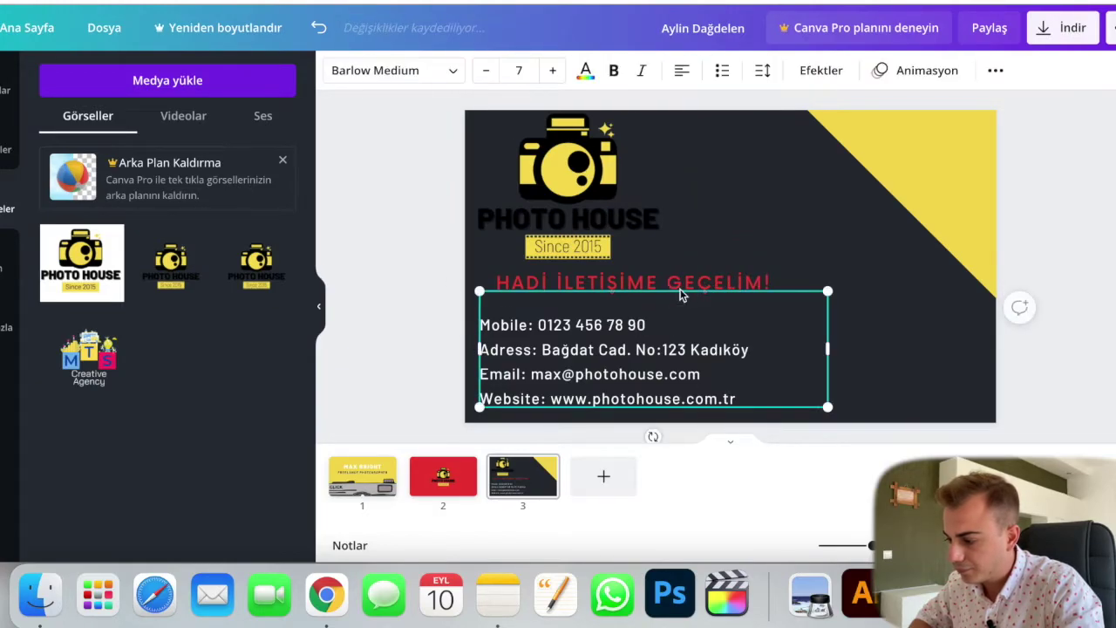
double_click(686, 281)
Step: Retype the heading as LET'S CONTACT. and colour it the logo's yellow
text(LET'S CONTACT.)
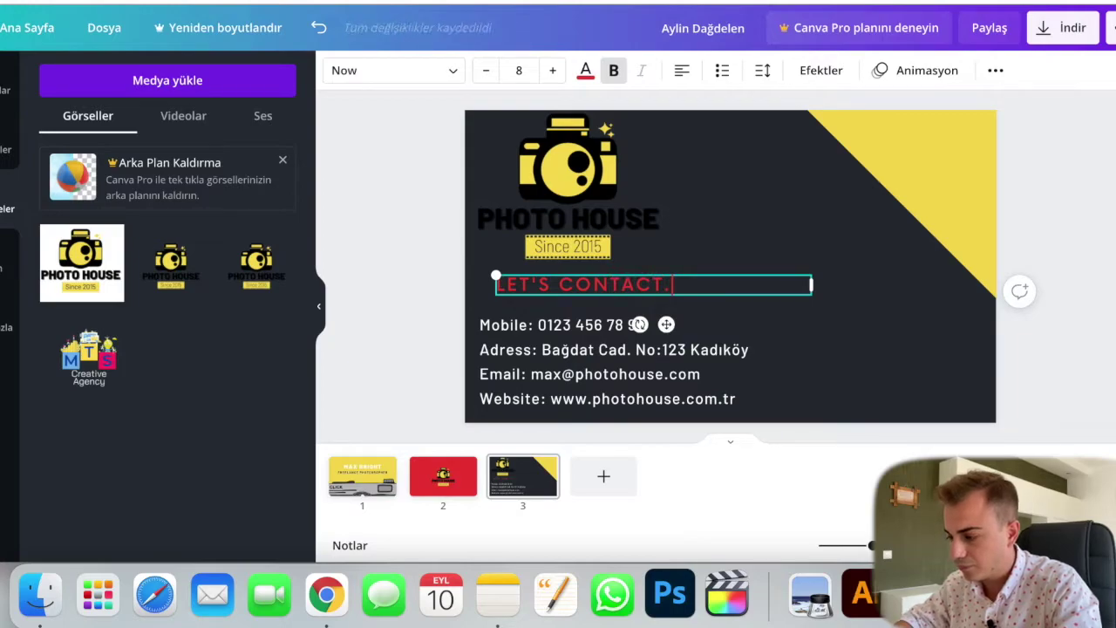
key(super+a)
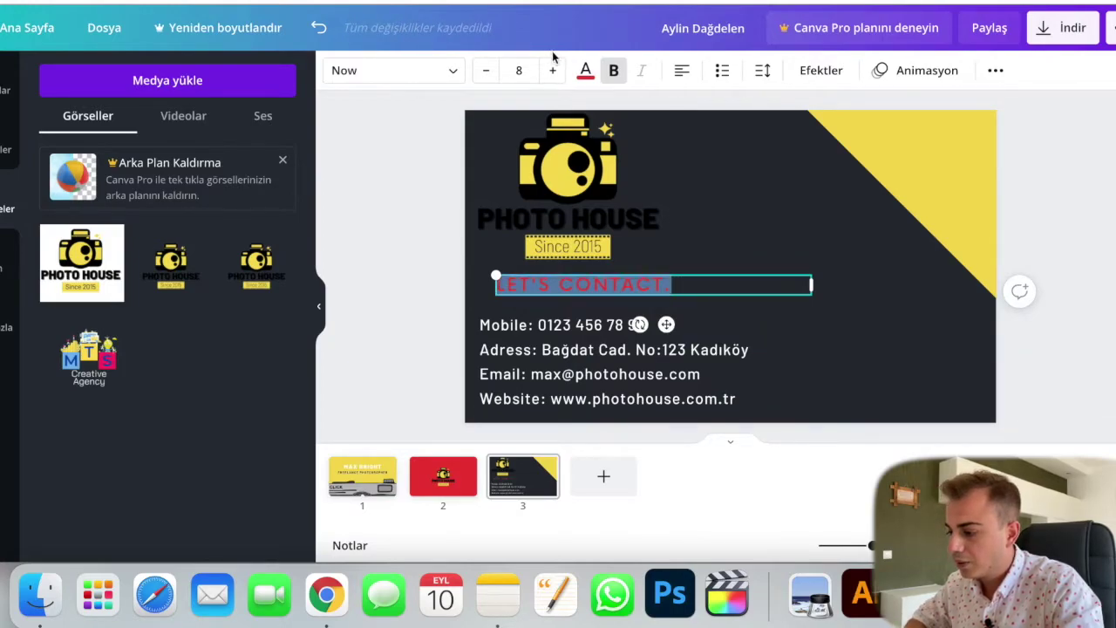
click(585, 71)
click(148, 340)
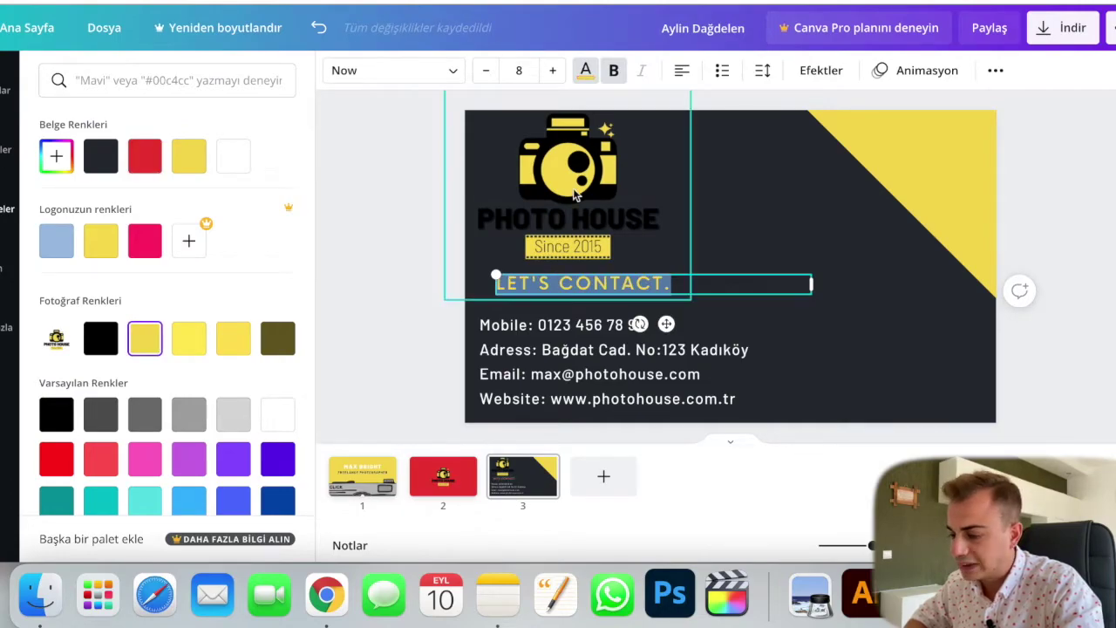
click(438, 77)
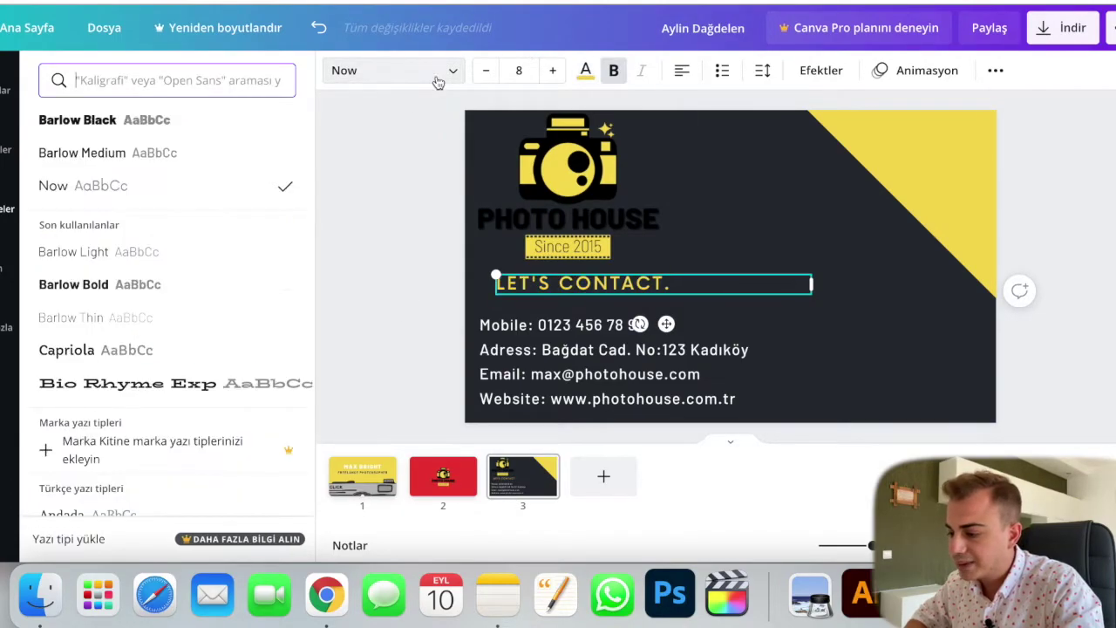
Step: Set the heading to Barlow Black, enlarge it two sizes, and align it with the contact lines
click(129, 290)
click(183, 130)
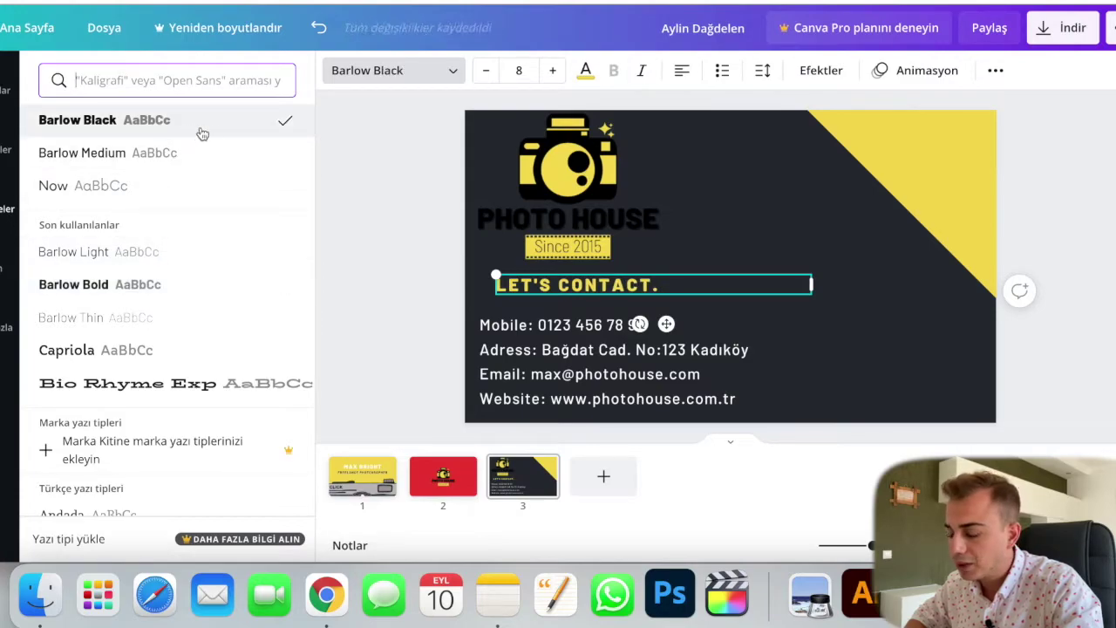
click(551, 70)
click(552, 71)
click(552, 71)
drag(496, 281, 480, 282)
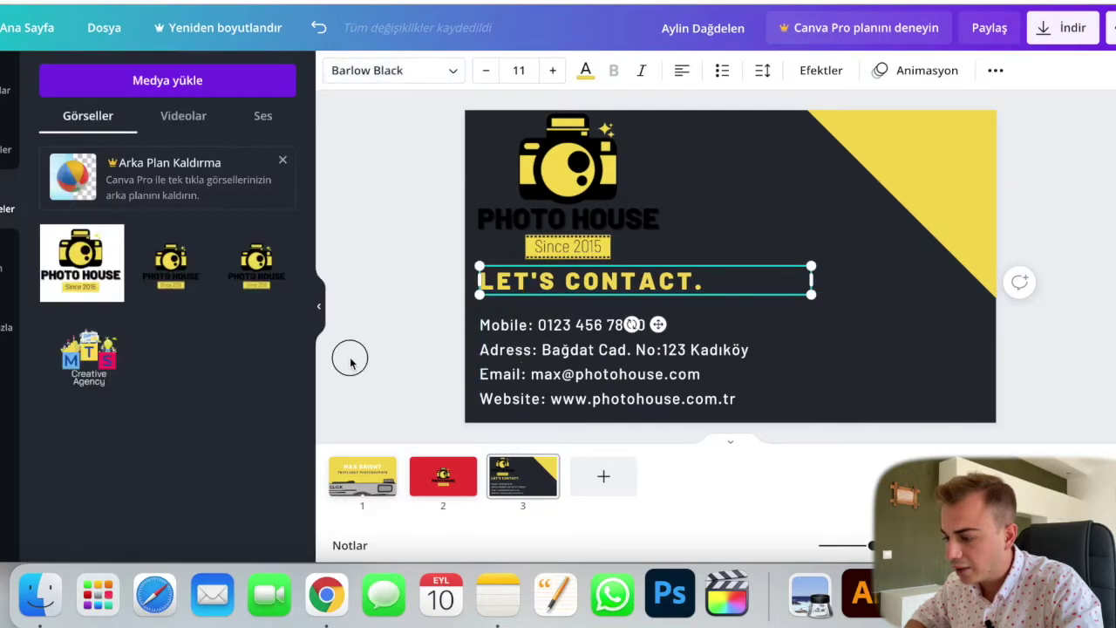
Step: Nudge the contact-details text block up slightly
click(508, 375)
drag(512, 371, 510, 360)
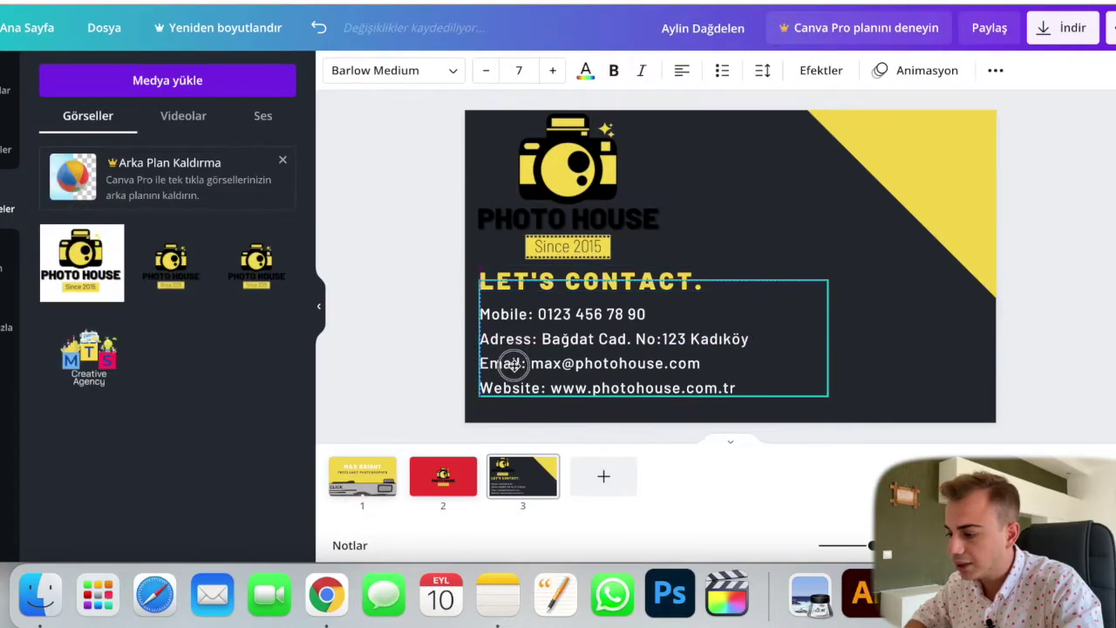
click(419, 247)
Step: Enlarge the yellow triangle corner shape by dragging its corner
click(860, 230)
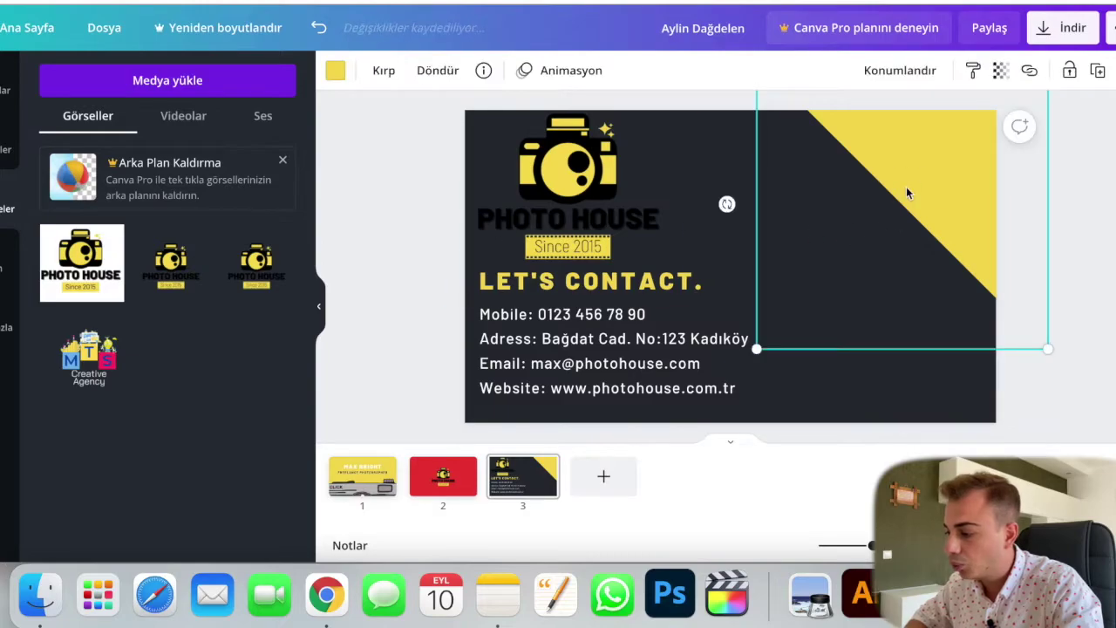
drag(756, 348, 741, 365)
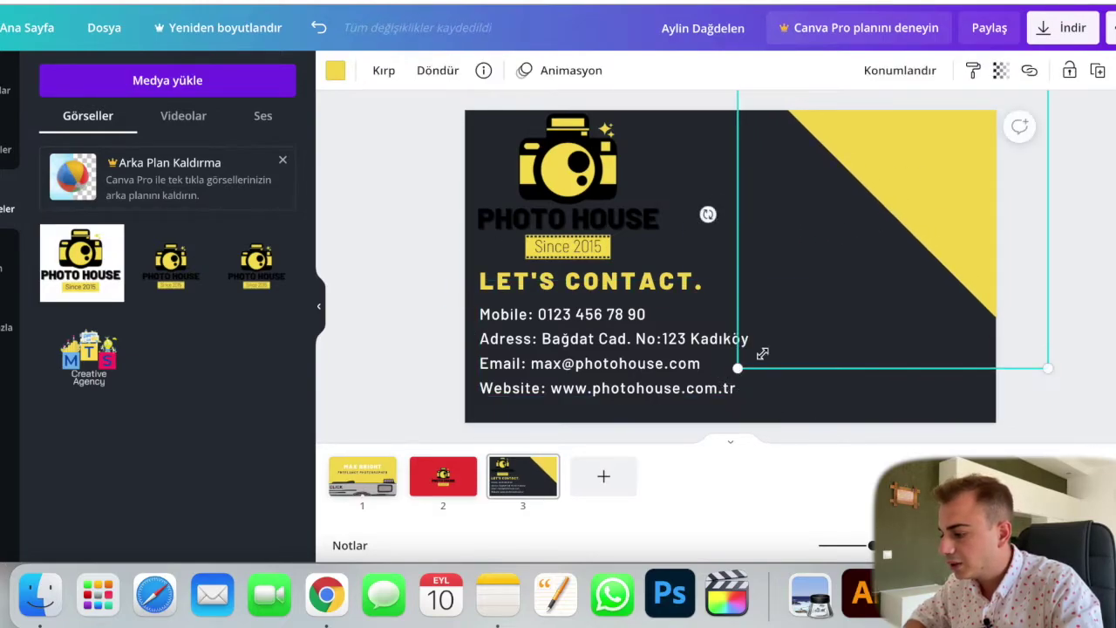
click(1072, 251)
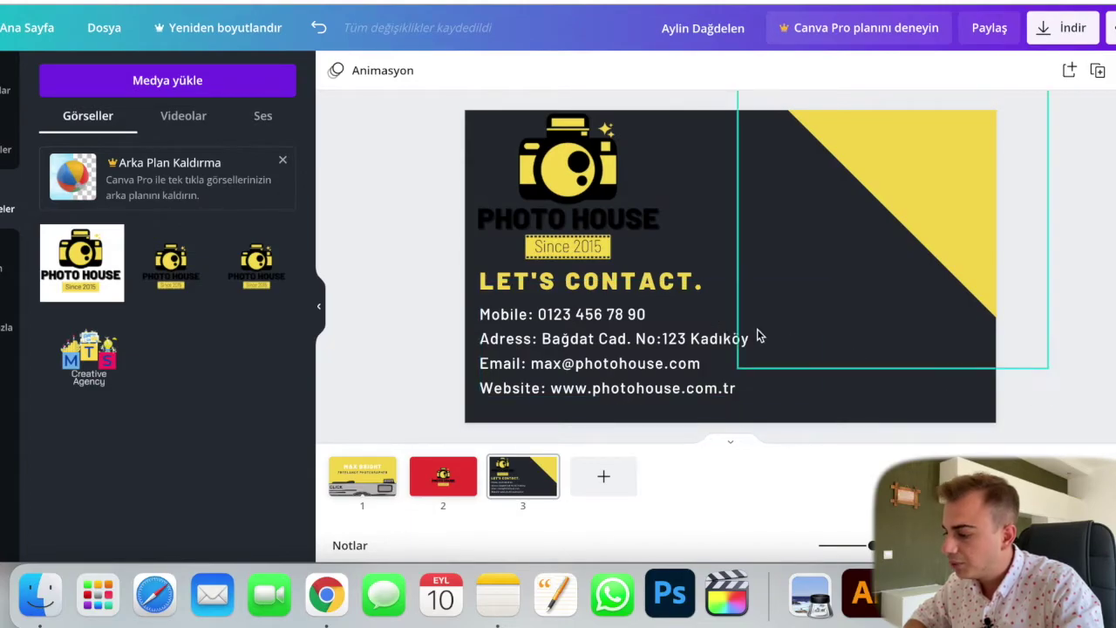
Step: Move the contact details slightly lower and bring up the Elements library
click(583, 250)
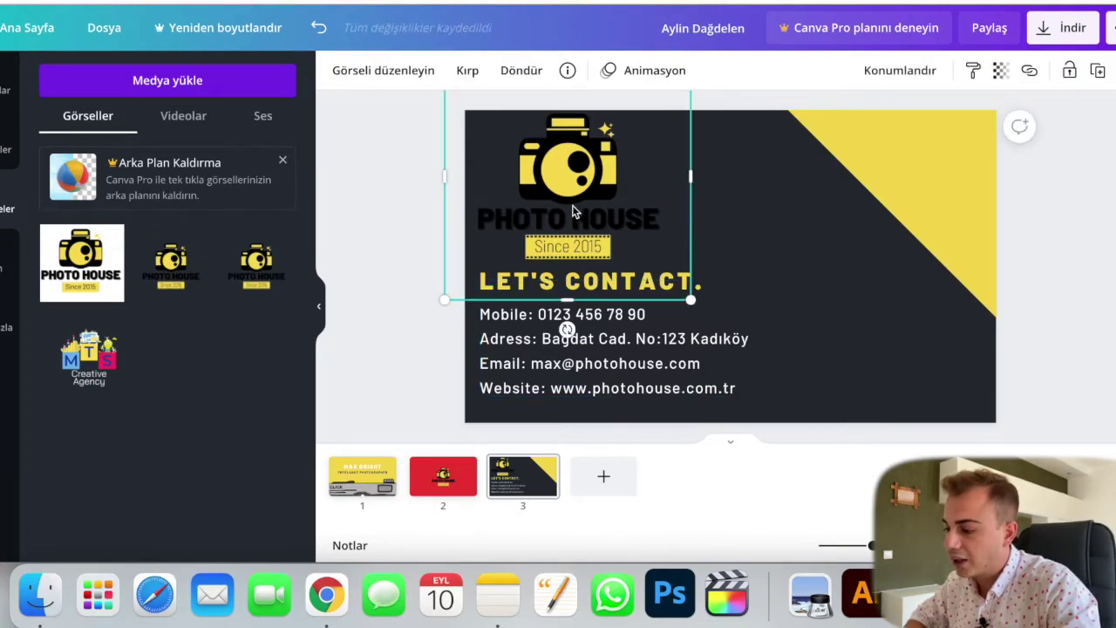
click(360, 192)
drag(543, 364, 543, 352)
click(404, 361)
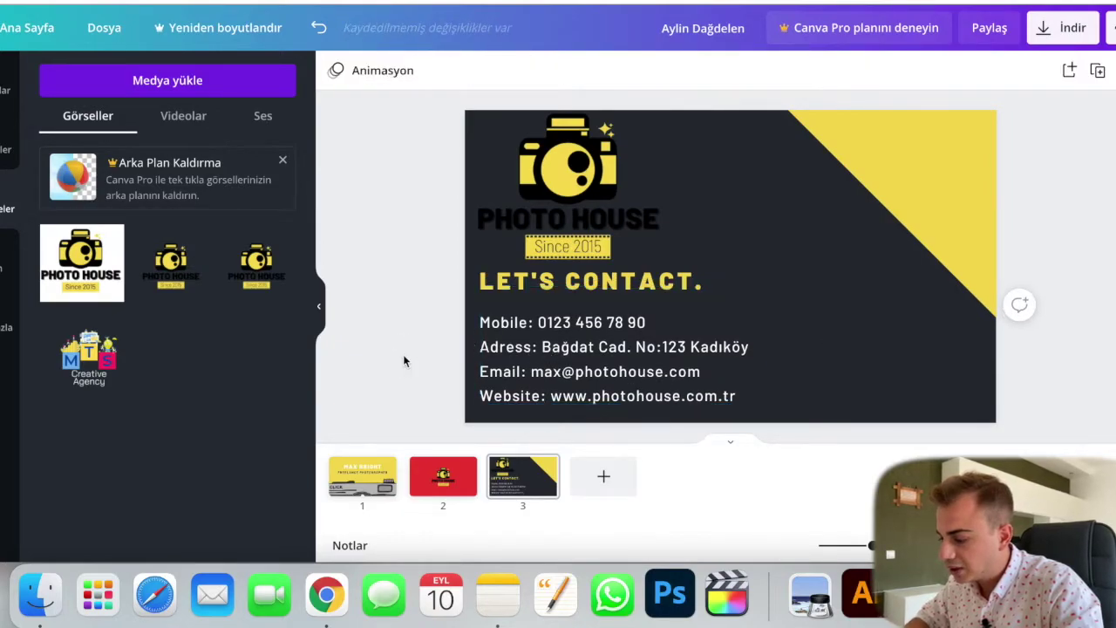
click(23, 142)
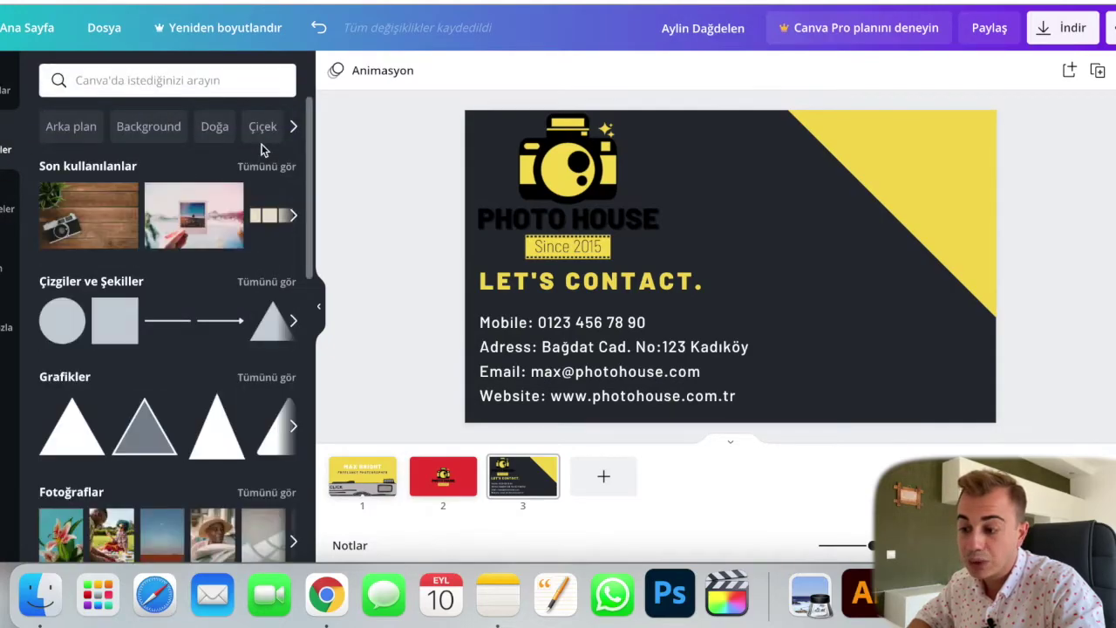
Step: Search elements for 'SOCIAL MEDIA ICONS', filter to graphics, and add the Facebook icon
click(209, 80)
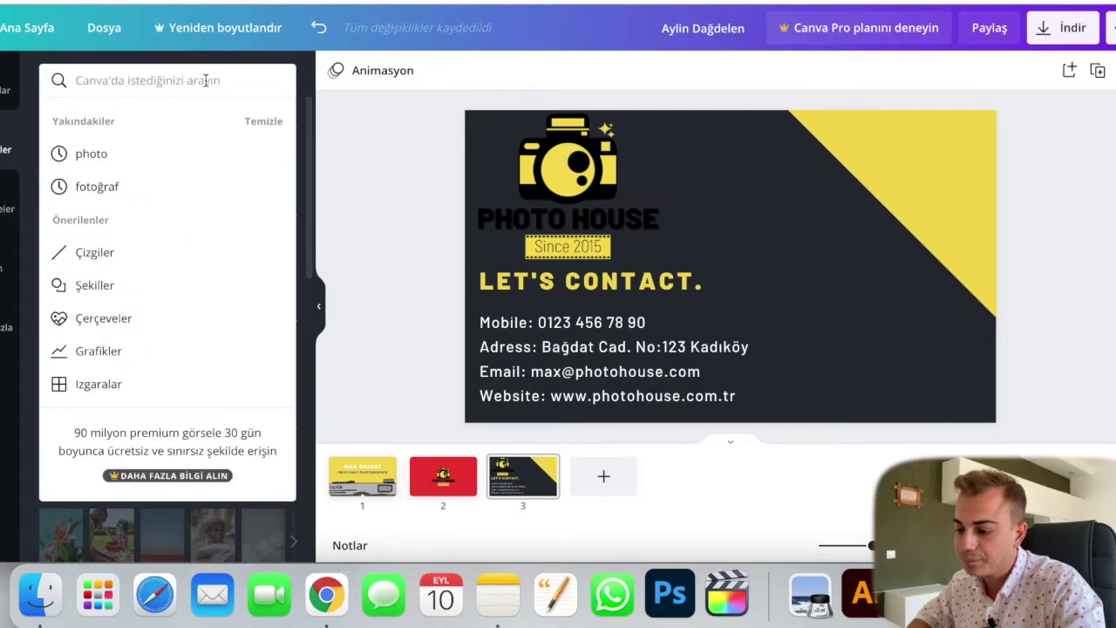
text(SOCİAL MEDİA İCONS)
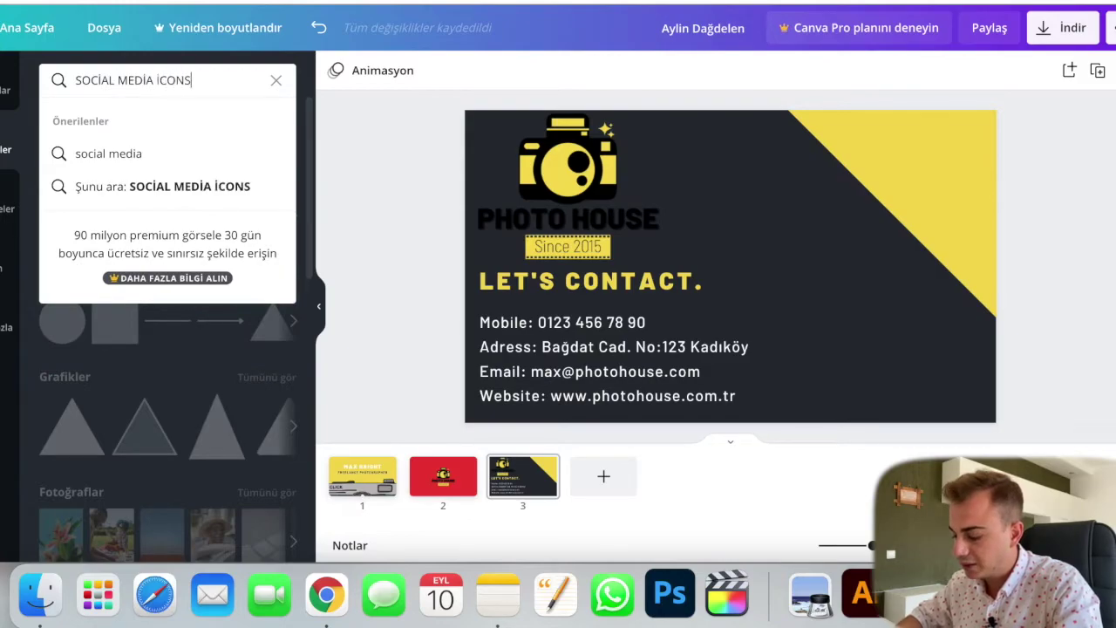
key(Return)
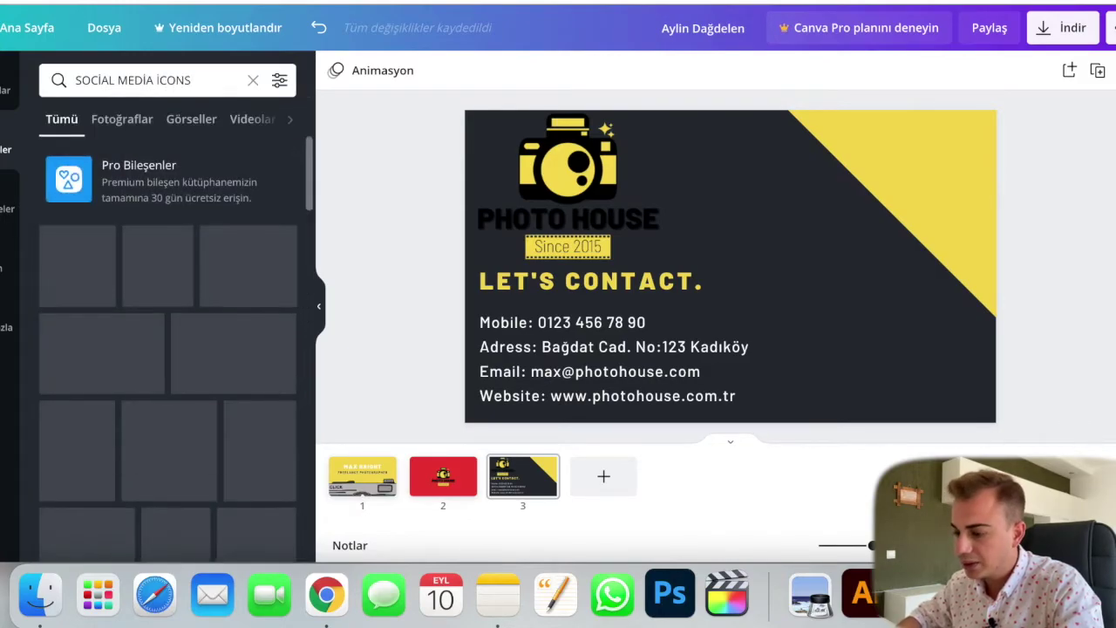
click(191, 118)
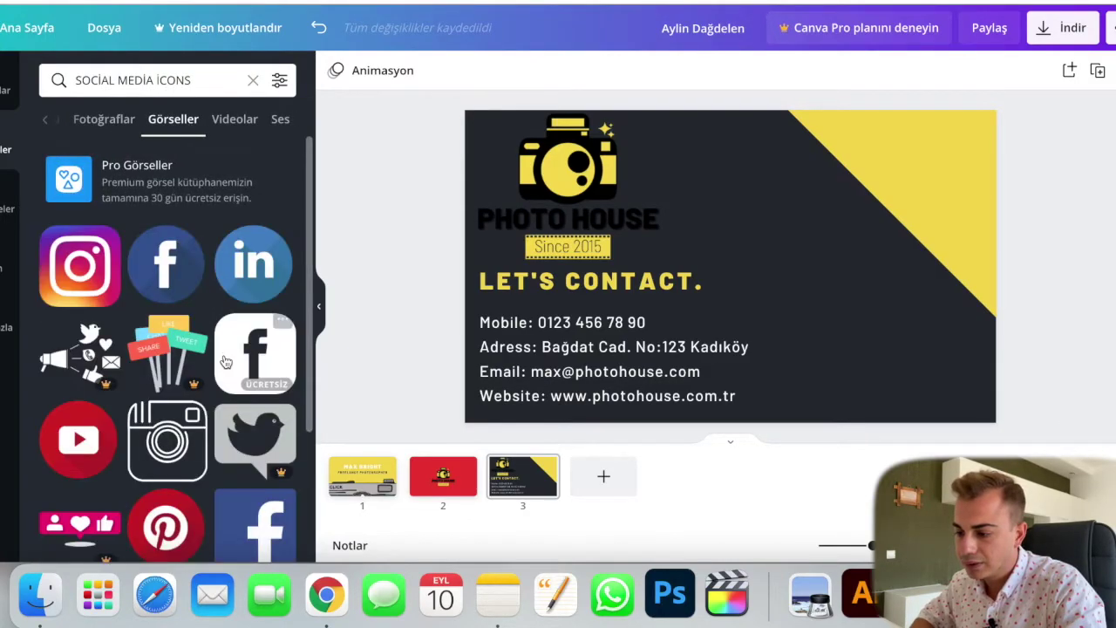
scroll(225, 362, down, 2)
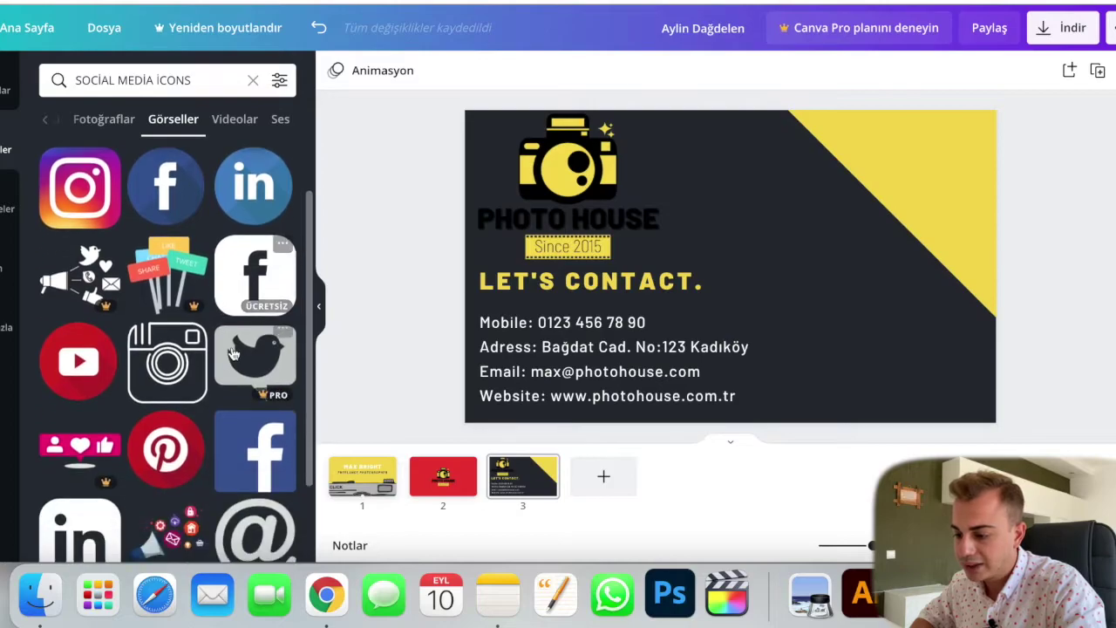
click(256, 290)
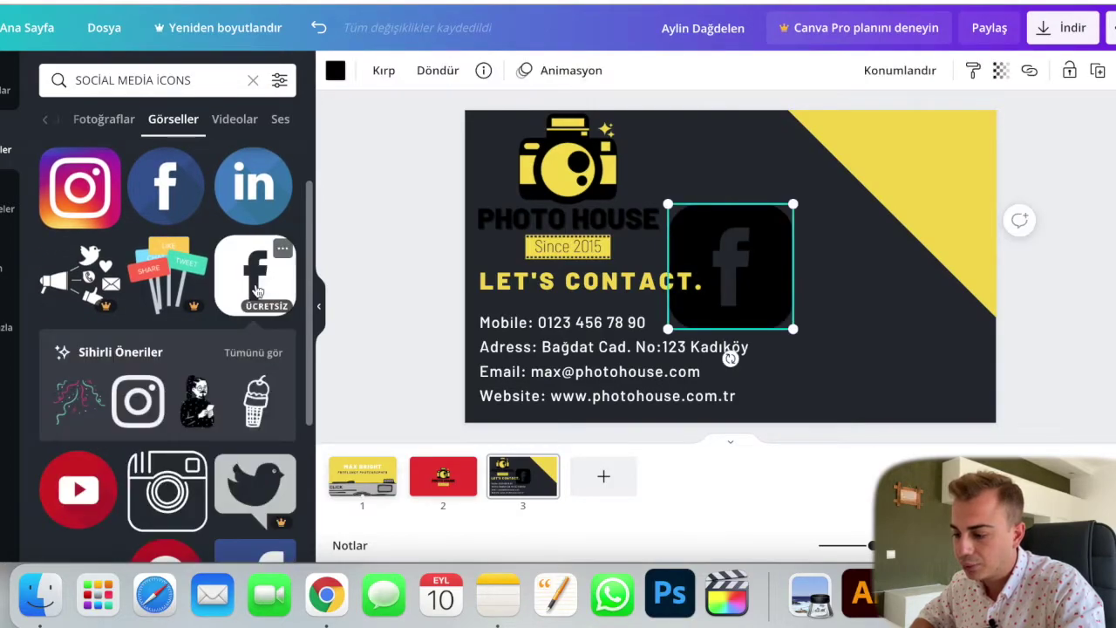
Step: Add the Instagram and YouTube play icons to the card and shrink the play icon
click(138, 404)
click(253, 352)
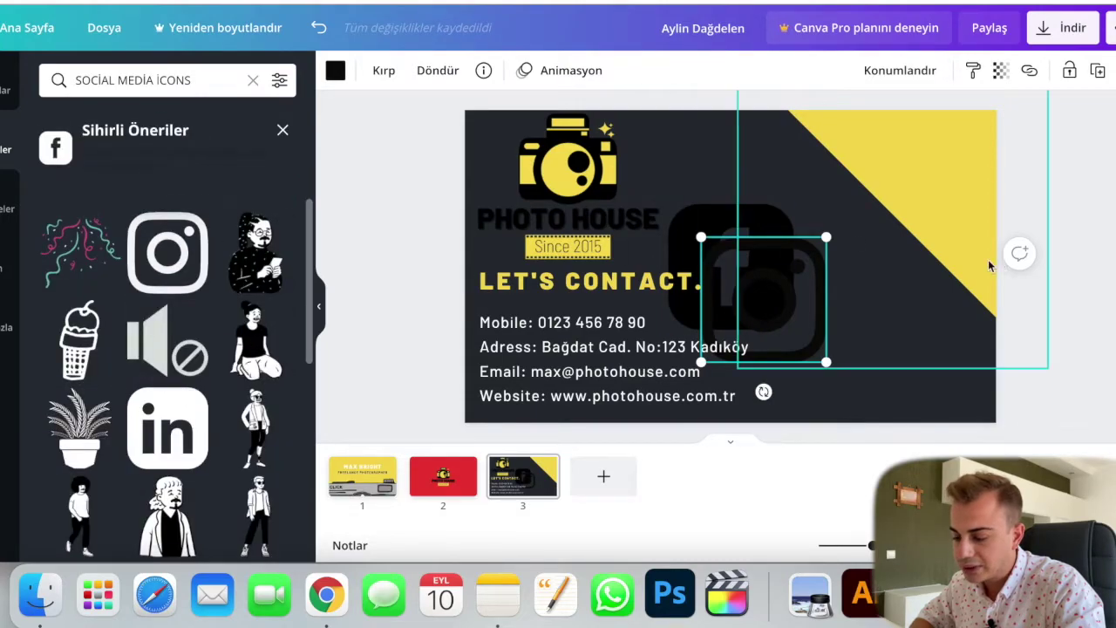
scroll(69, 332, down, 2)
scroll(68, 329, down, 5)
scroll(70, 327, up, 7)
click(285, 129)
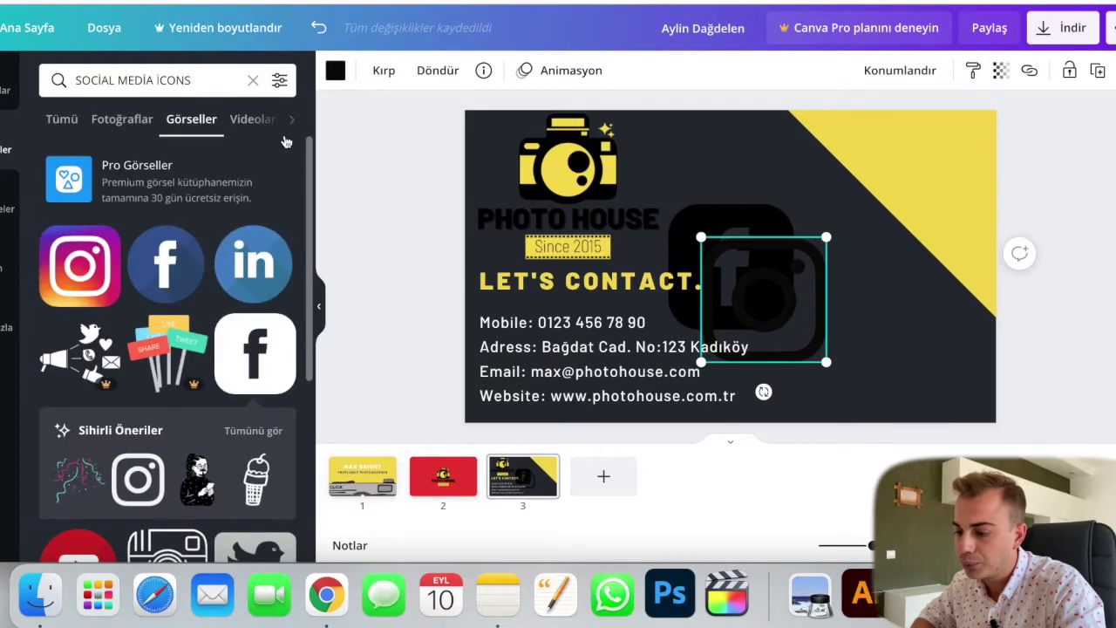
scroll(177, 325, down, 5)
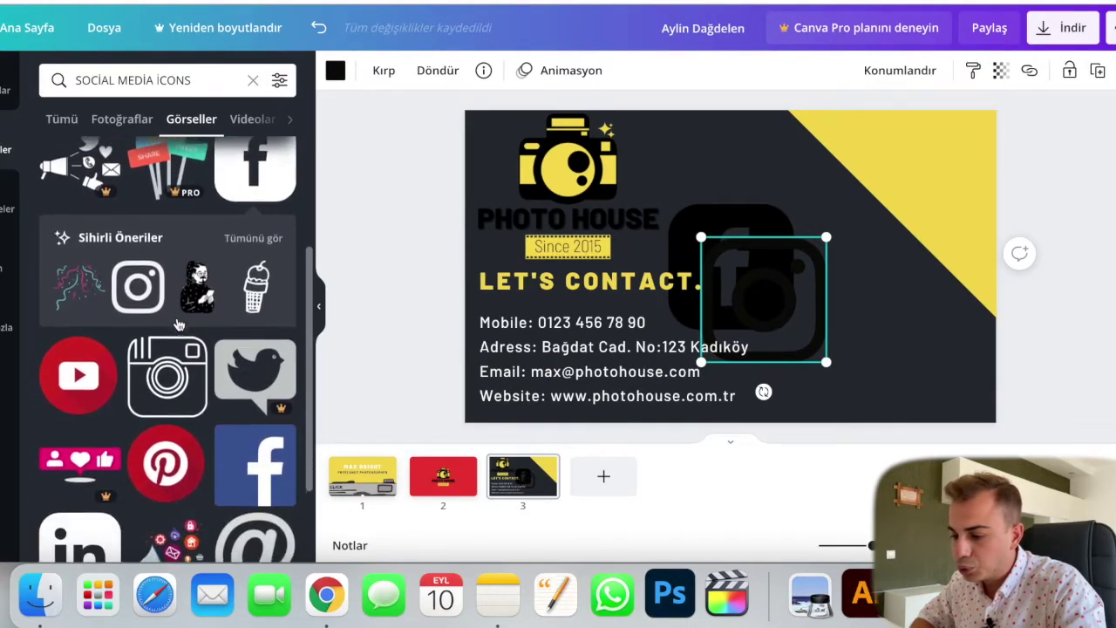
scroll(177, 324, down, 10)
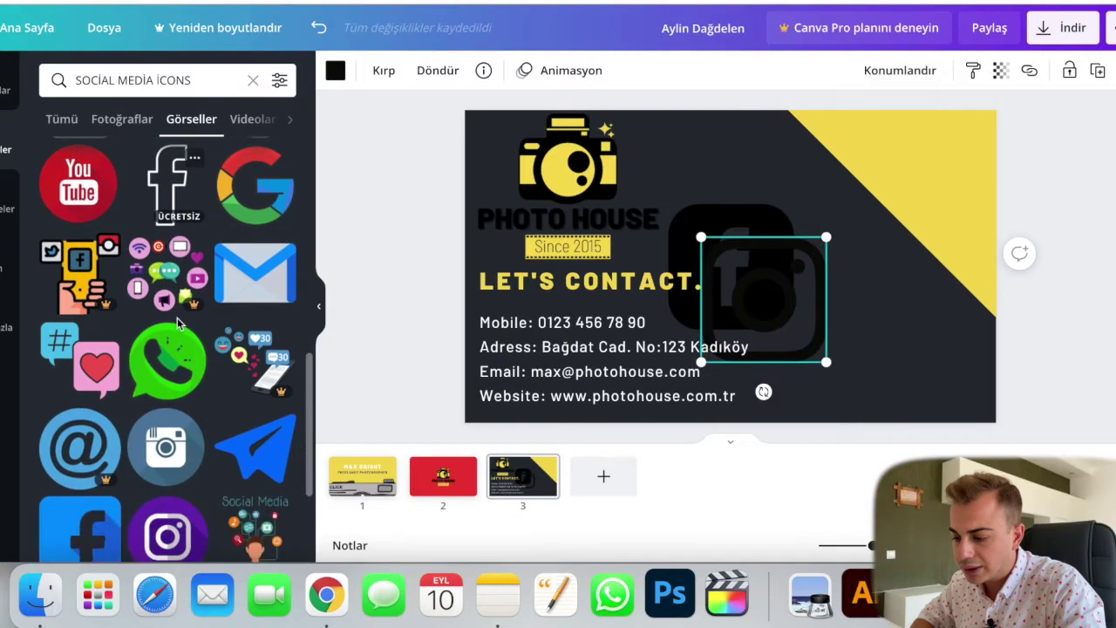
scroll(177, 324, down, 3)
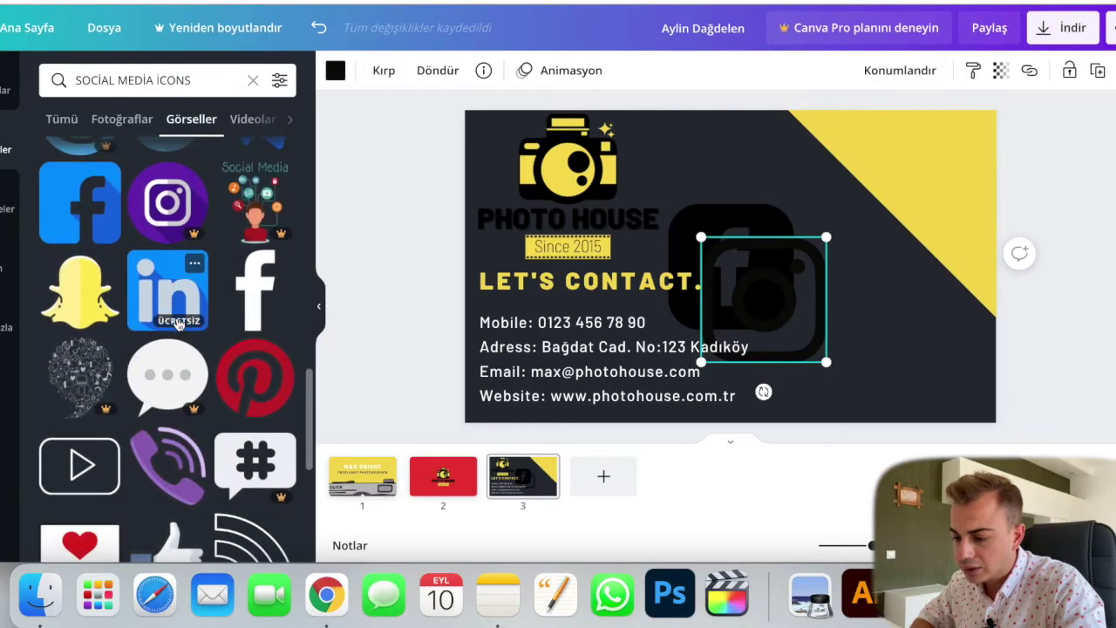
scroll(177, 324, down, 3)
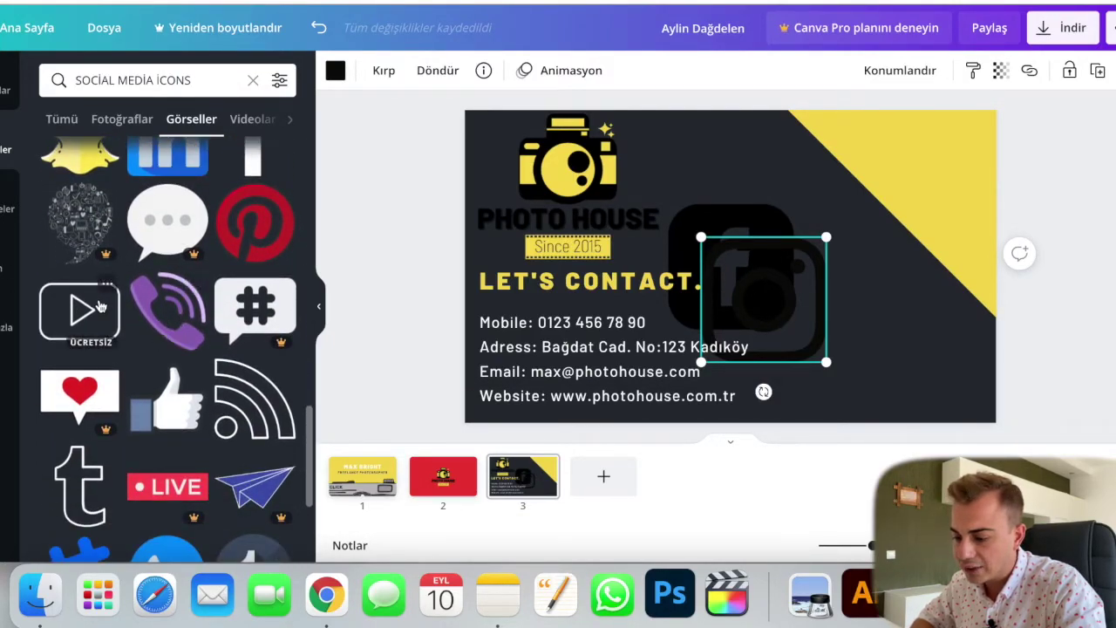
click(176, 325)
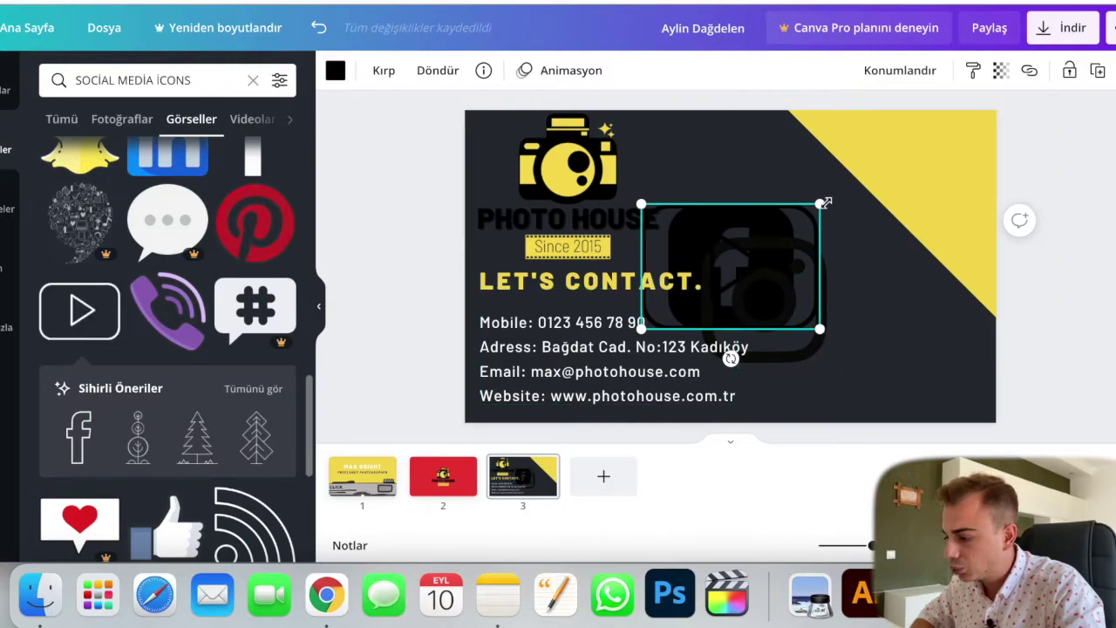
drag(823, 204, 793, 222)
Step: Lock the LET'S CONTACT. heading and the large icon behind it in place
click(764, 260)
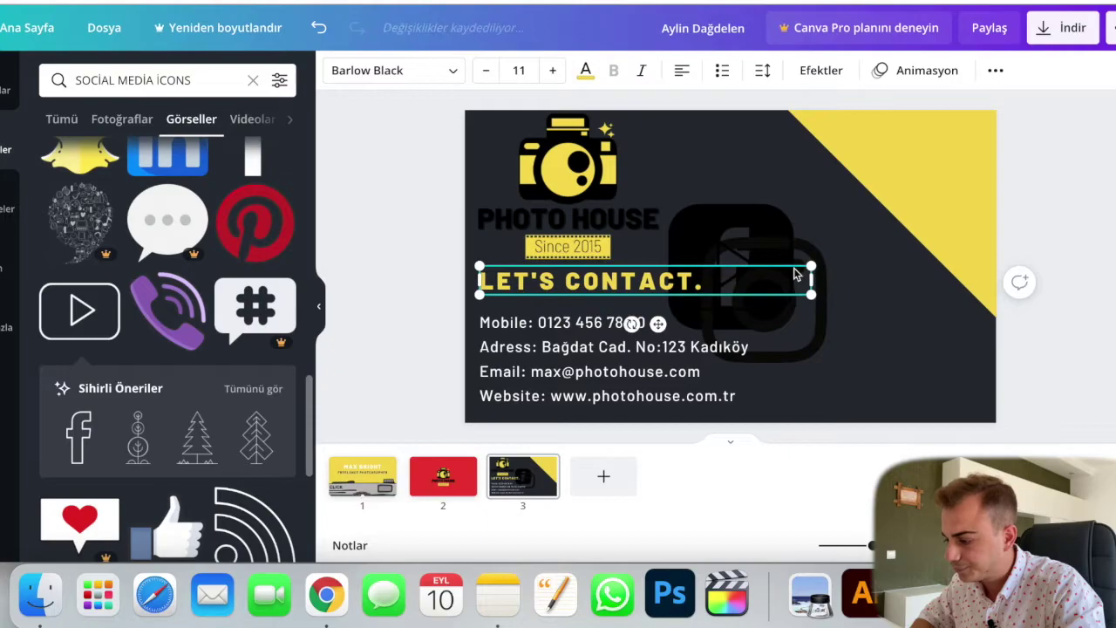
click(760, 238)
click(749, 281)
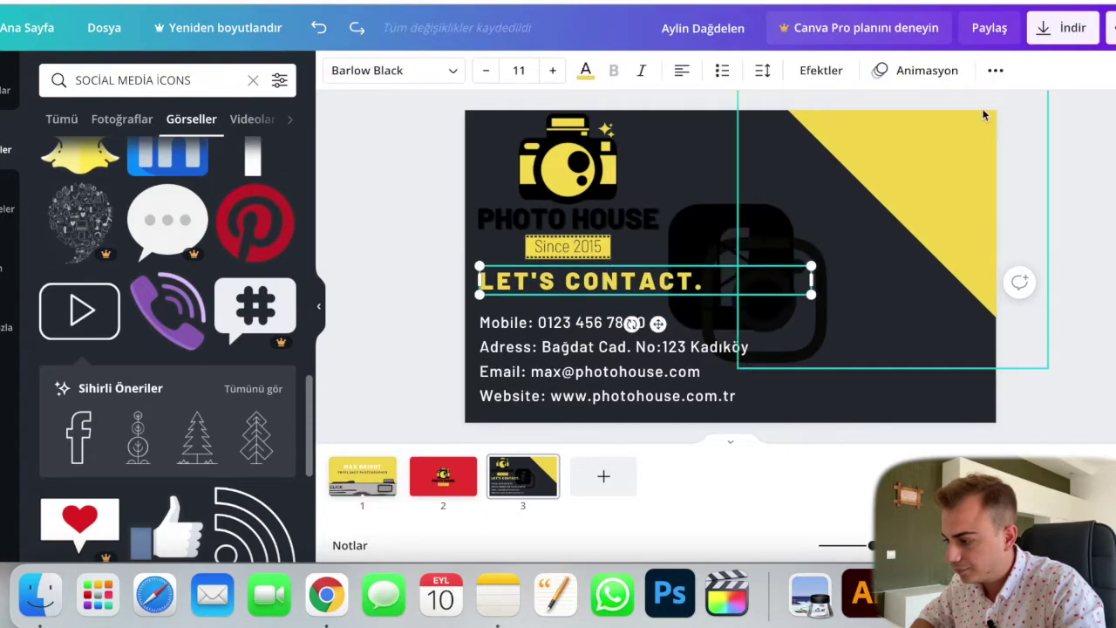
click(995, 73)
click(959, 110)
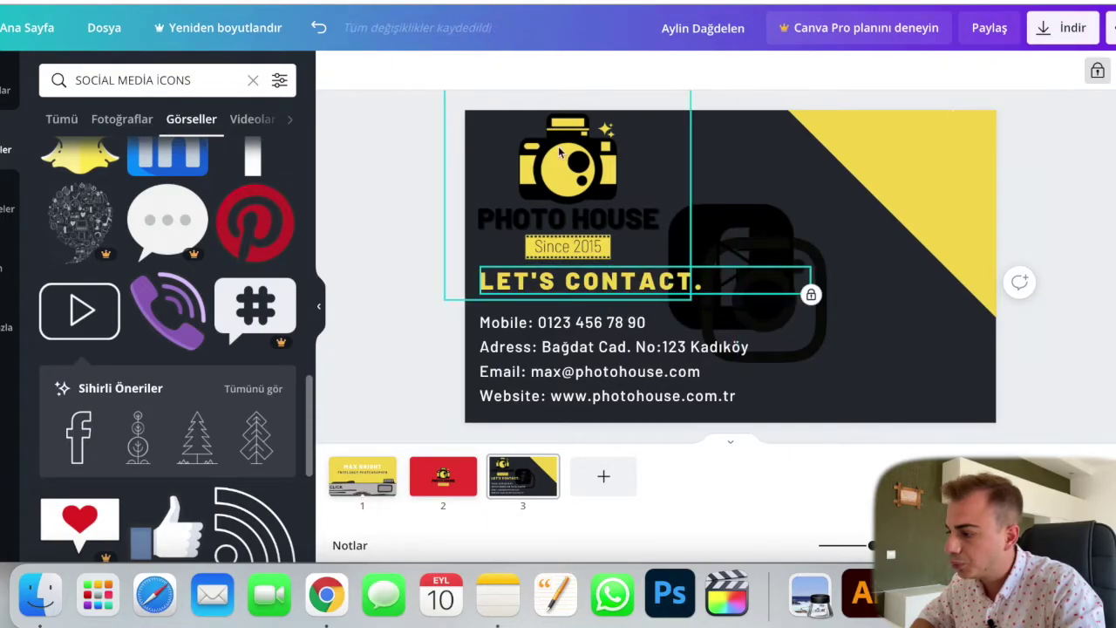
click(759, 237)
click(1068, 73)
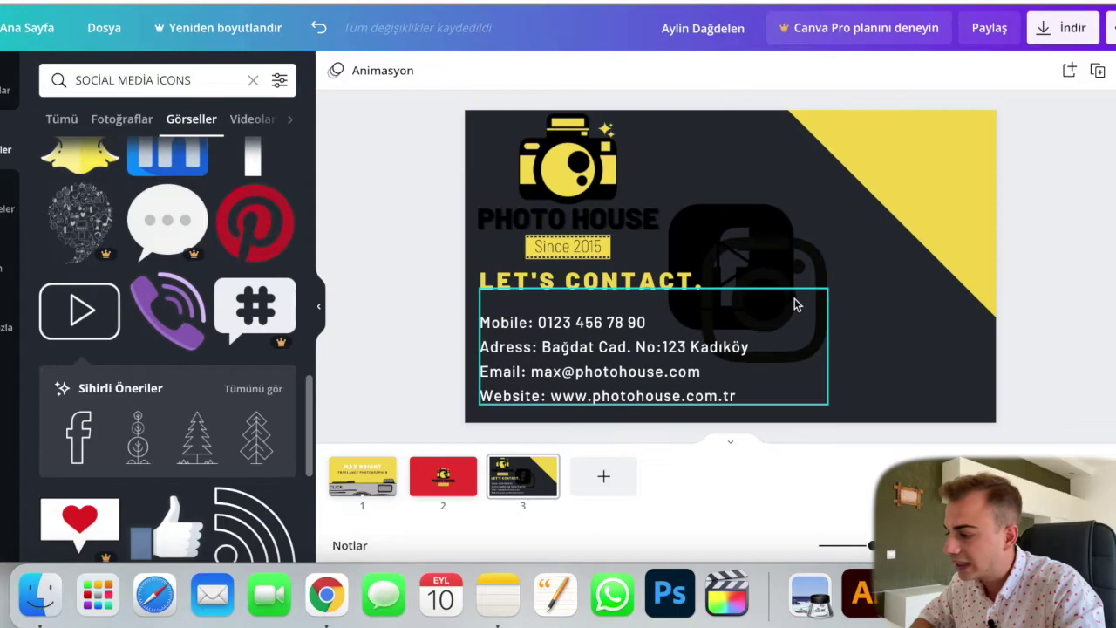
Step: Stack the Facebook icon over Instagram, then select both and shrink them together
click(815, 275)
drag(856, 272, 910, 288)
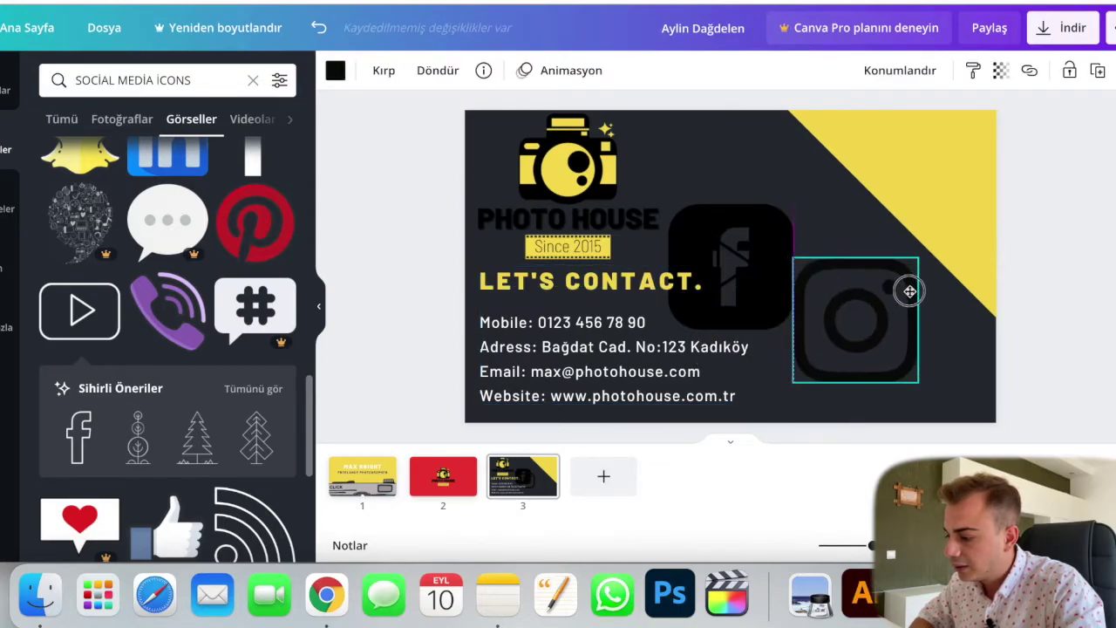
drag(775, 224, 899, 275)
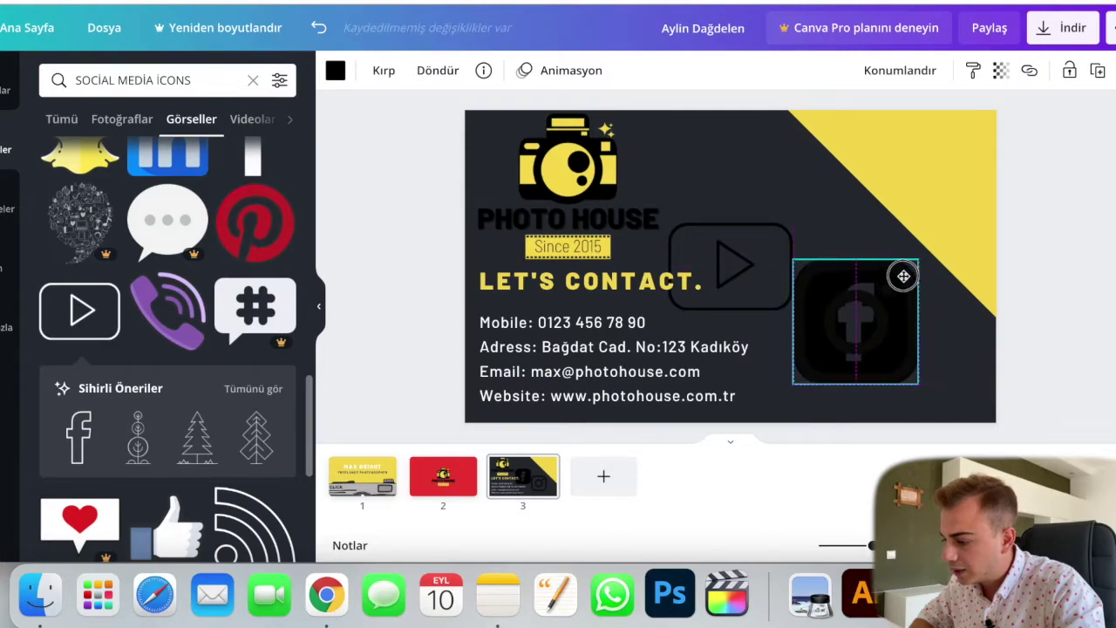
drag(958, 410, 905, 360)
drag(906, 264, 827, 319)
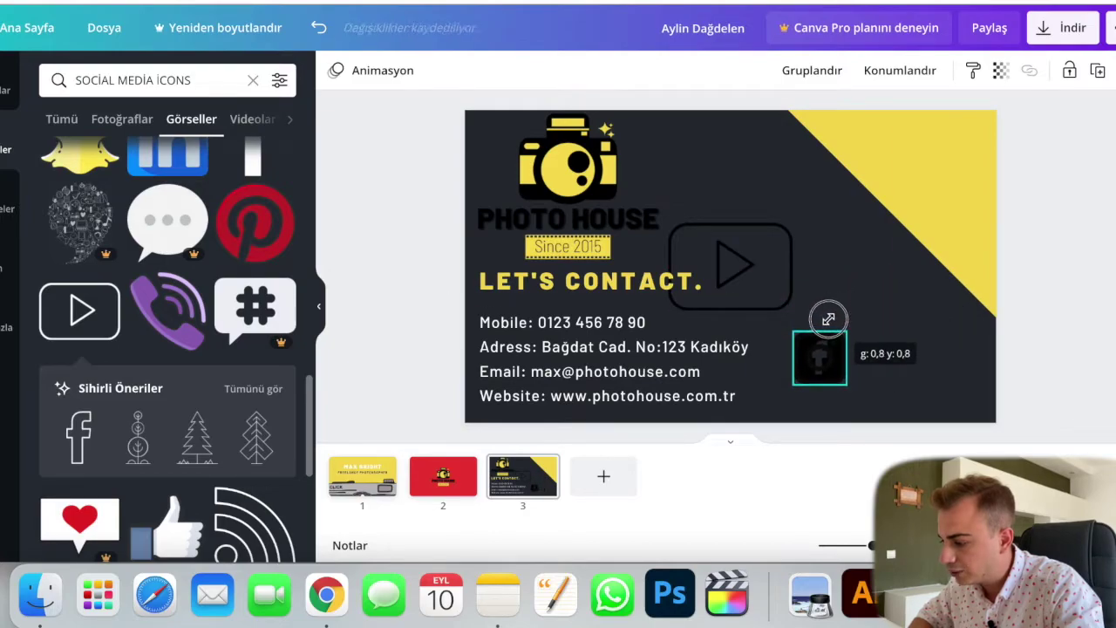
Step: Lock the contact-details text box in place
click(729, 380)
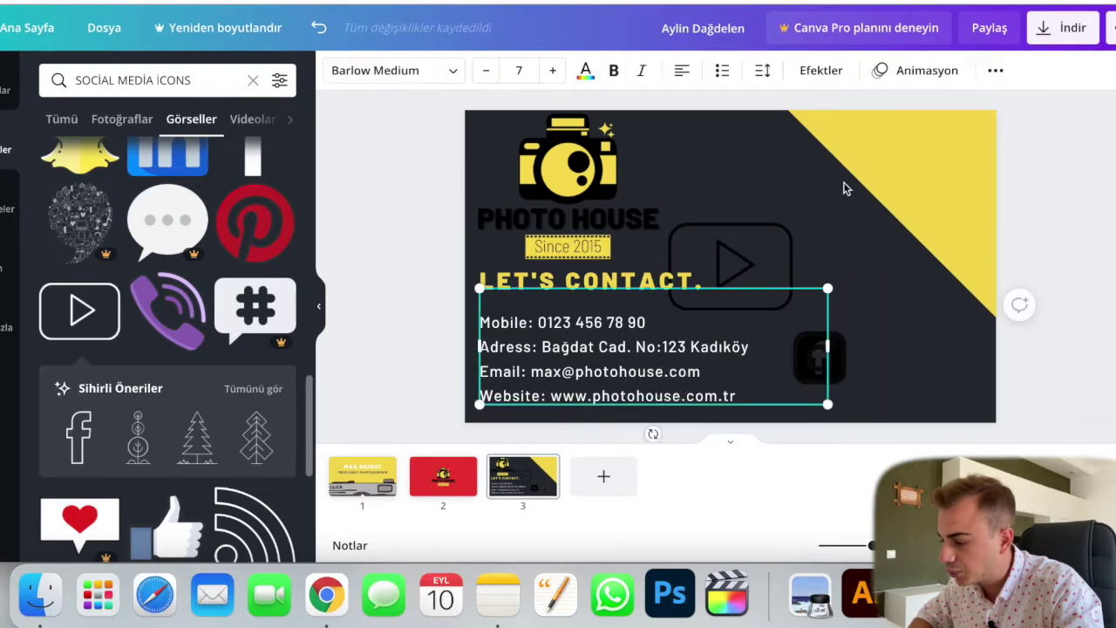
click(994, 69)
click(960, 109)
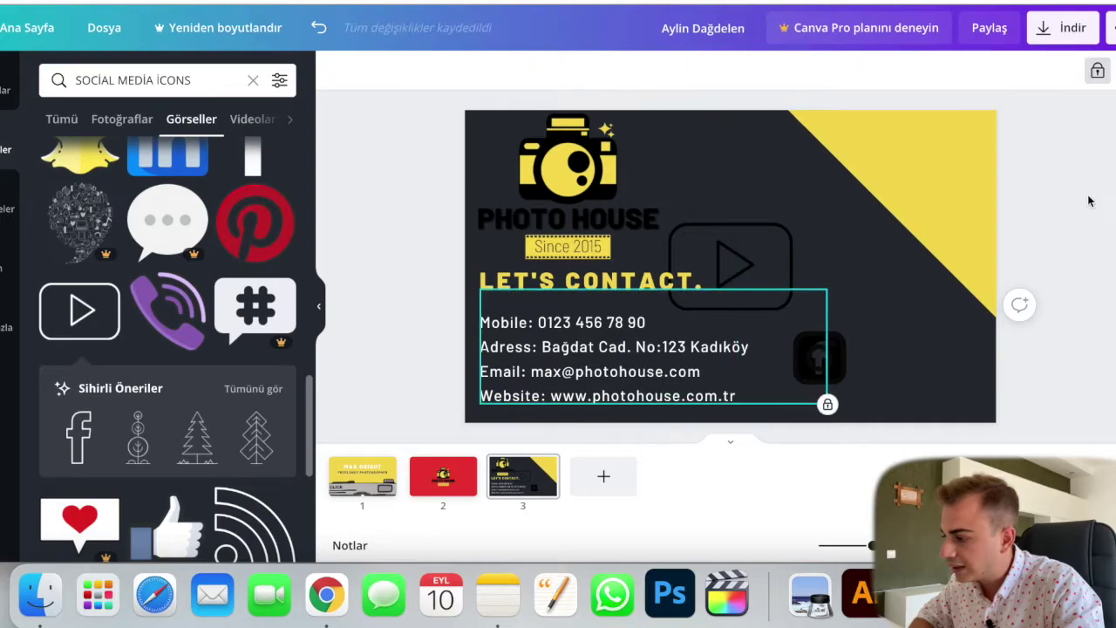
Step: Place Instagram at lower right with Facebook beside it, sized to match
click(831, 371)
drag(819, 358, 807, 388)
drag(835, 348, 880, 371)
click(1018, 374)
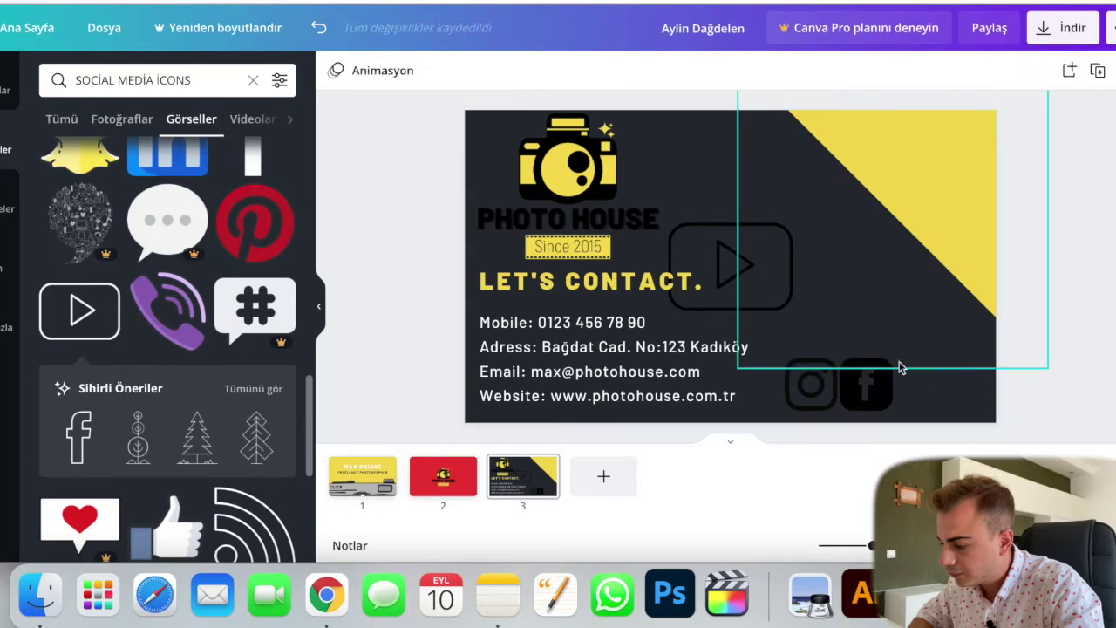
click(878, 376)
drag(887, 365, 890, 362)
click(1083, 375)
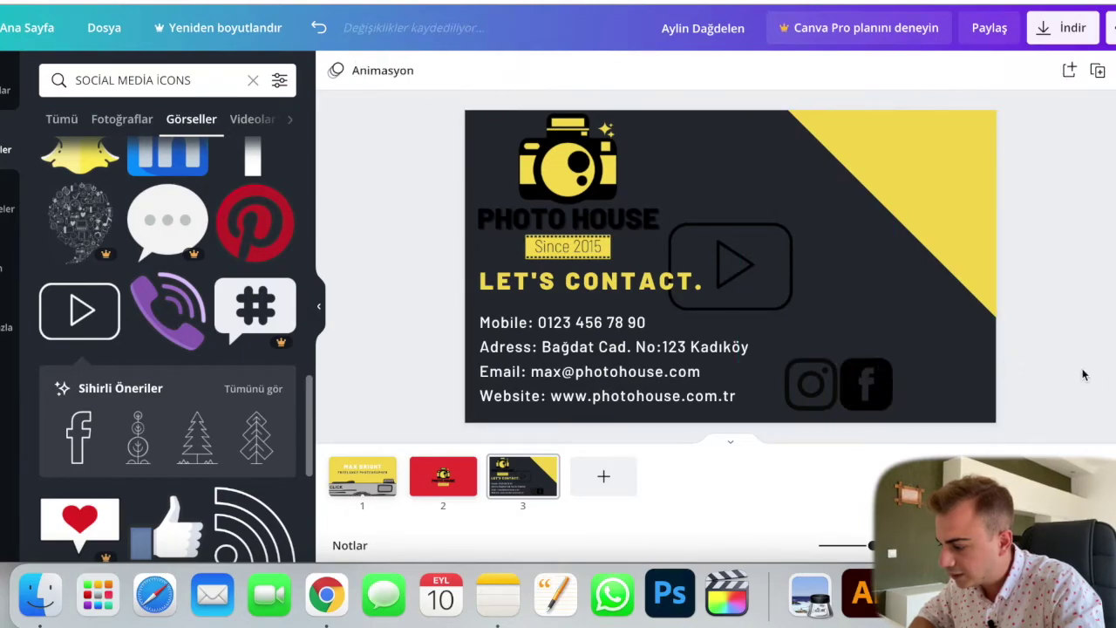
Step: Shrink the play-button icon and move it to the right of Facebook
click(713, 244)
drag(670, 224, 764, 247)
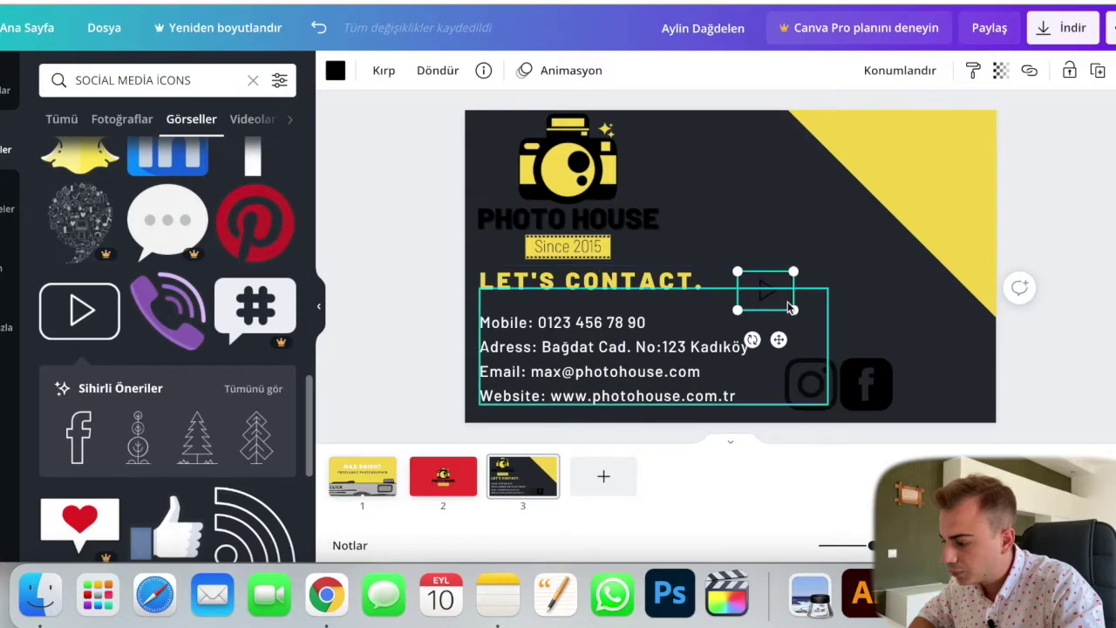
drag(787, 302, 941, 374)
click(1043, 403)
Step: Nudge the play icon into alignment with the row and select all three icons
click(926, 384)
click(1069, 436)
click(1018, 376)
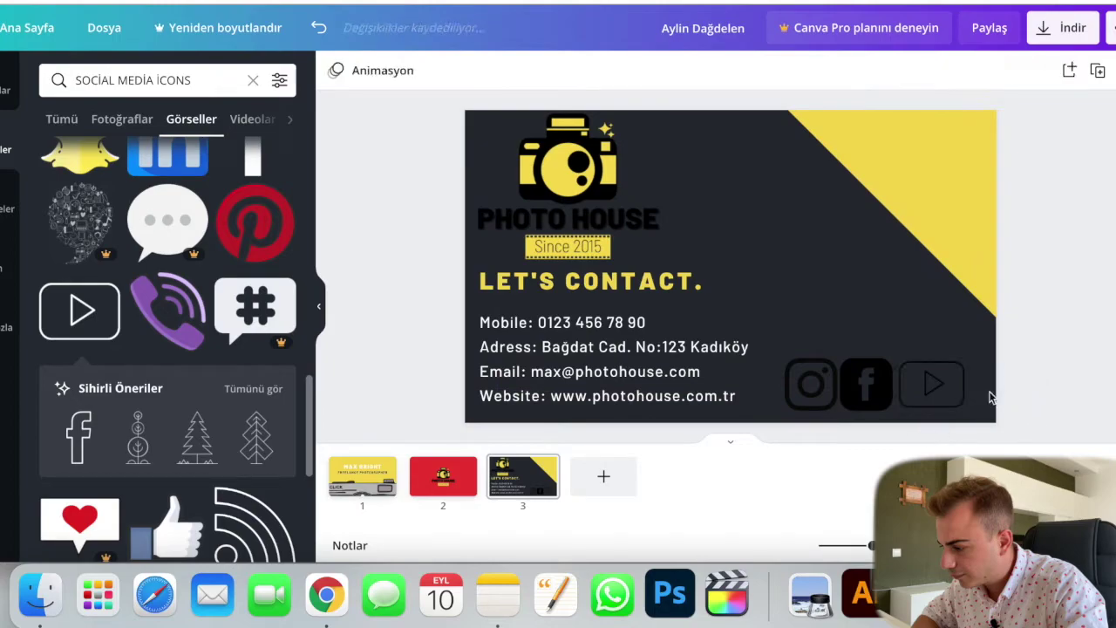
click(964, 388)
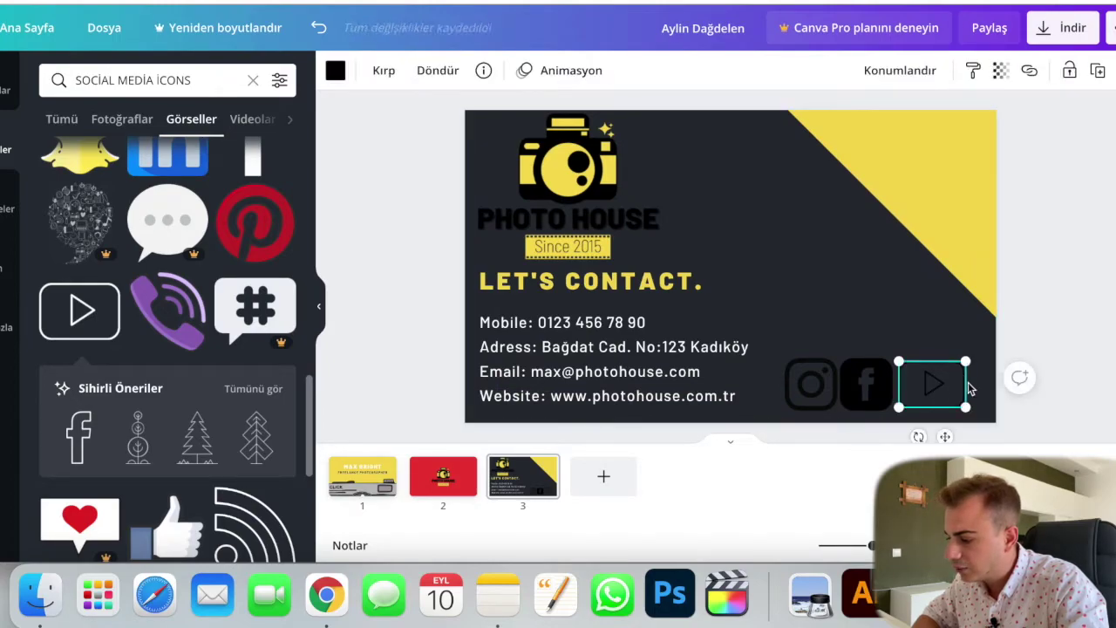
drag(944, 388, 942, 386)
click(1069, 401)
click(1055, 412)
drag(983, 418, 776, 366)
Step: Shrink the three social icons together and group them
drag(966, 353, 901, 364)
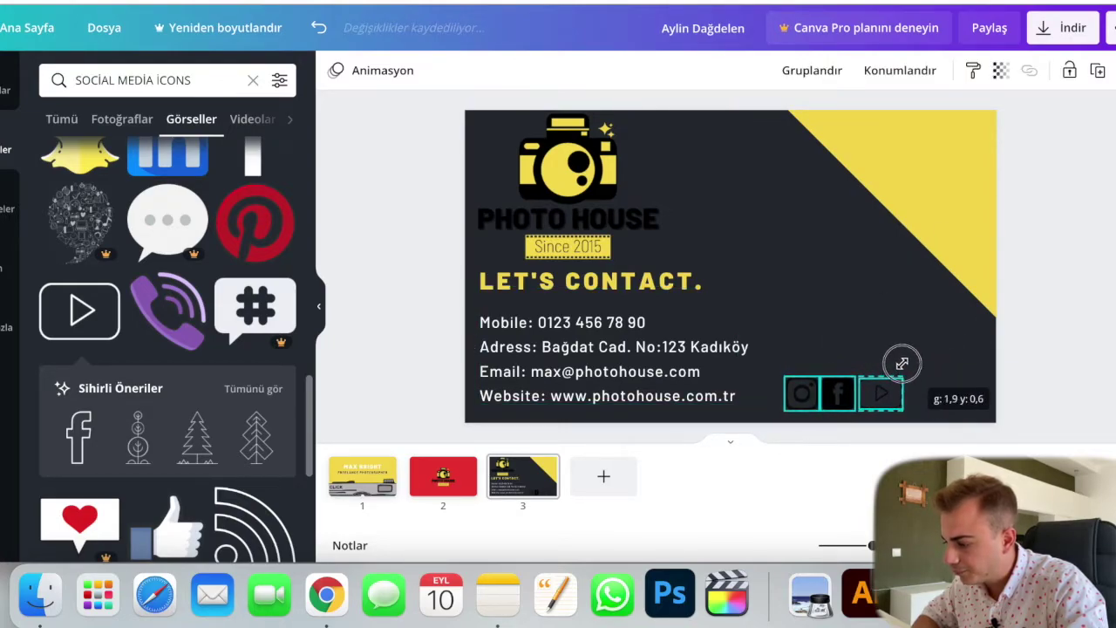
click(839, 74)
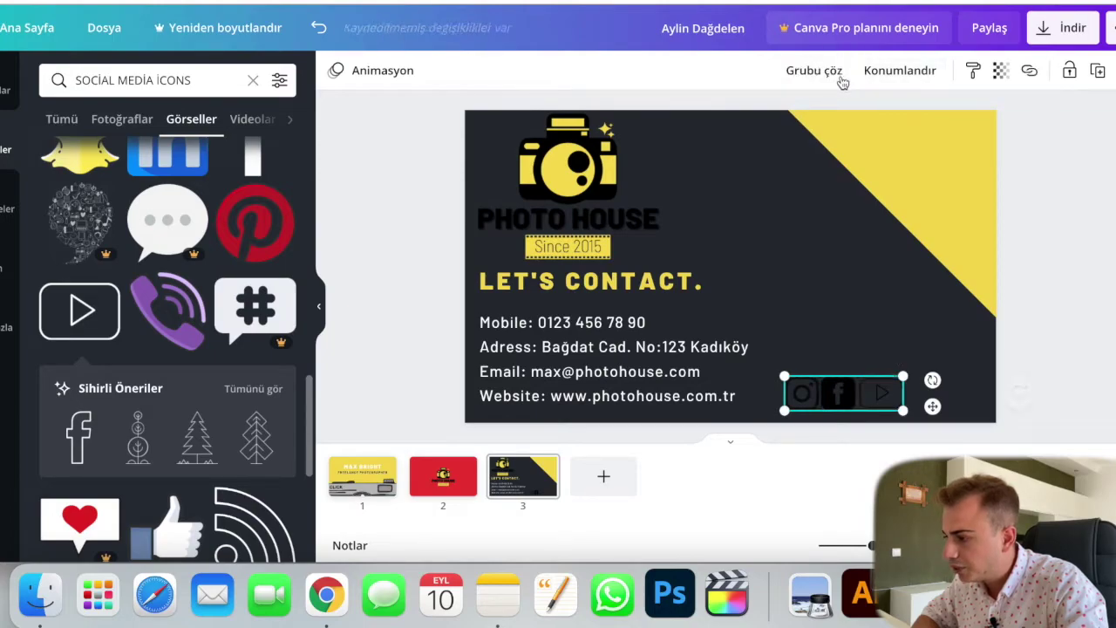
click(1011, 392)
Step: Turn the play and Facebook icons yellow using the photo colour swatch
click(865, 396)
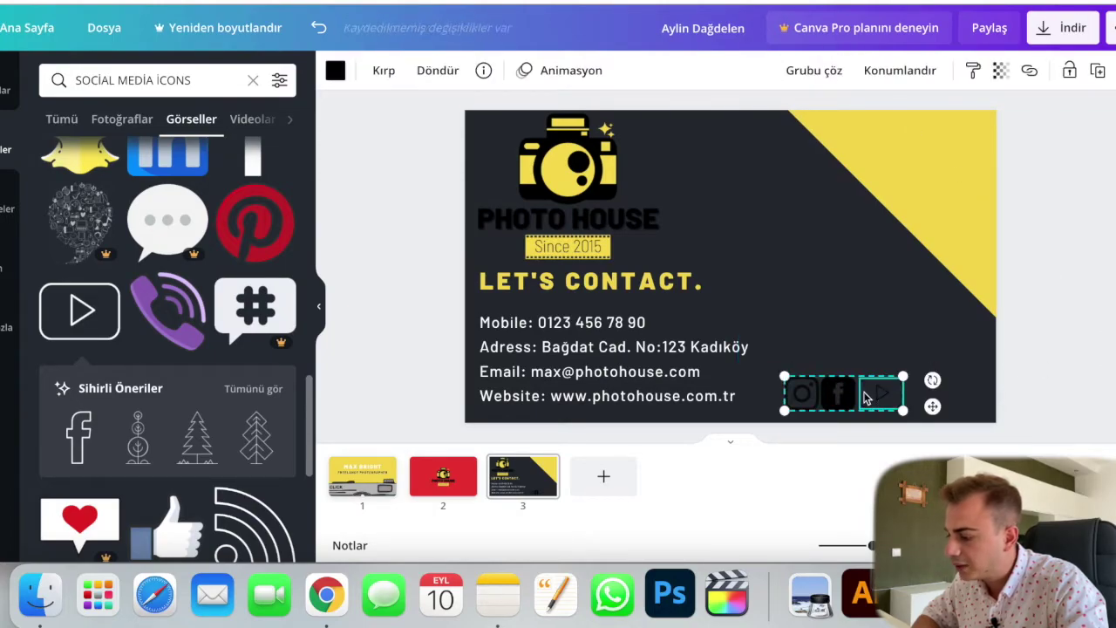
click(335, 71)
click(145, 382)
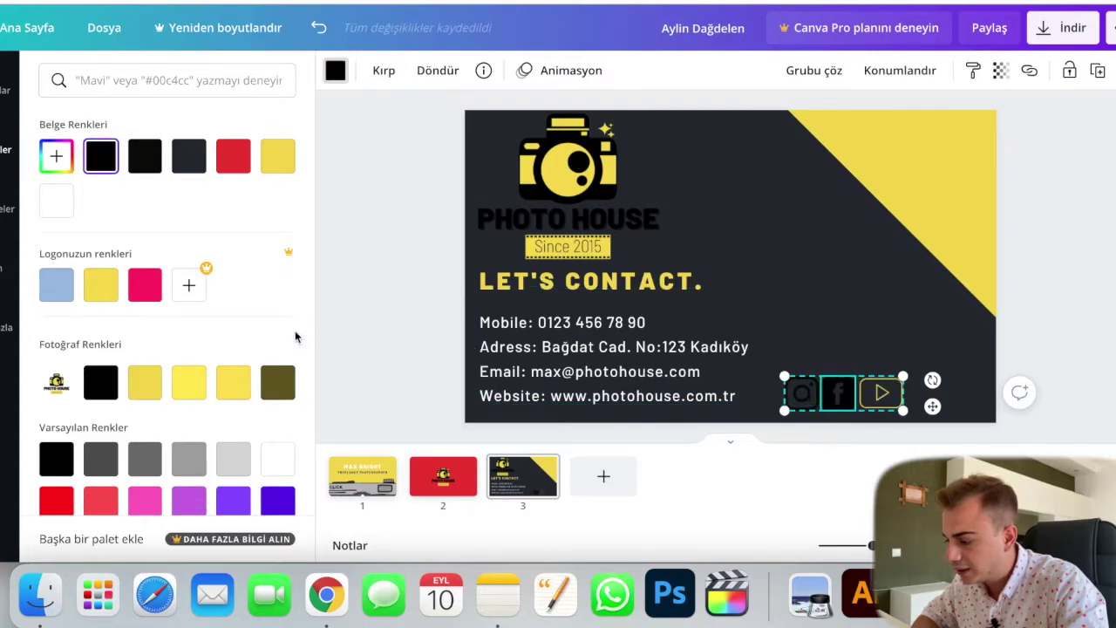
click(145, 382)
key(Escape)
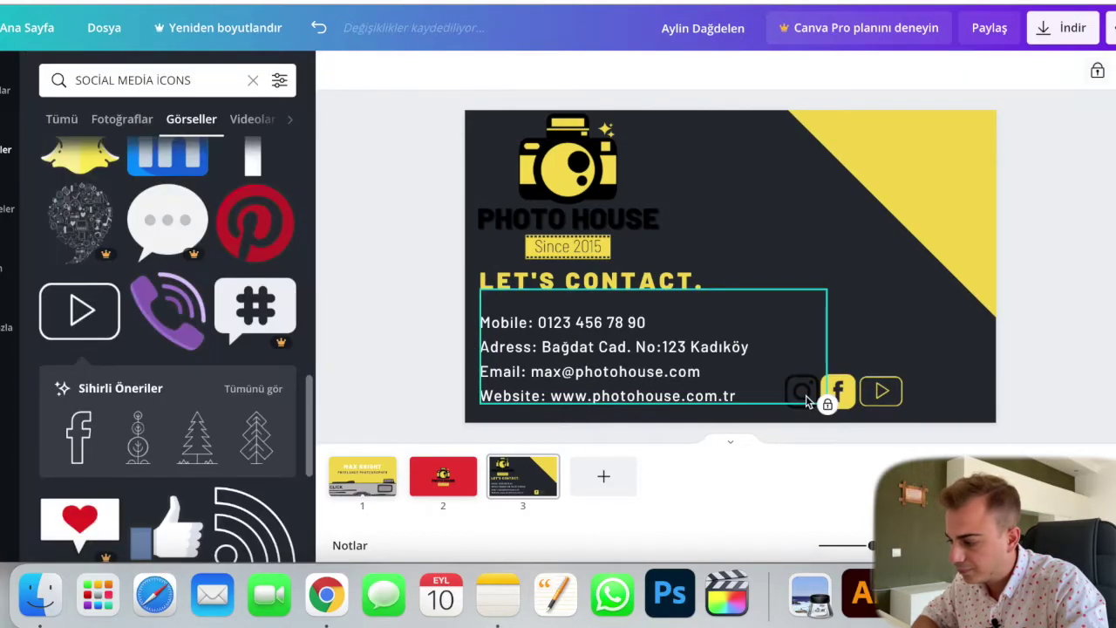
Step: Make the Instagram icon yellow and move the icon group beside the website line
click(809, 399)
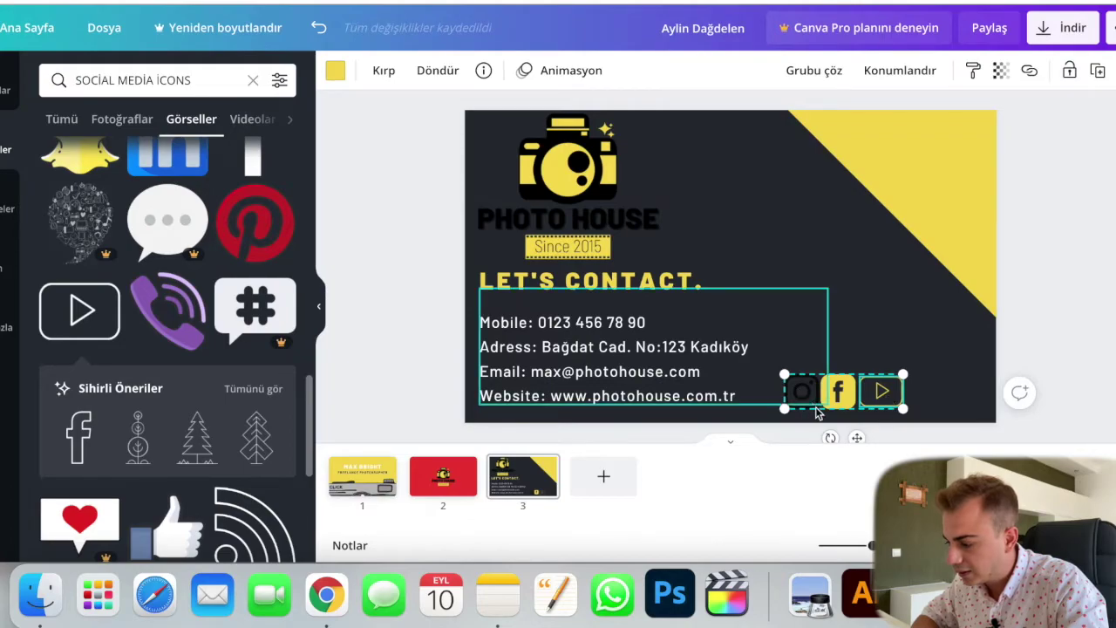
drag(807, 396, 833, 397)
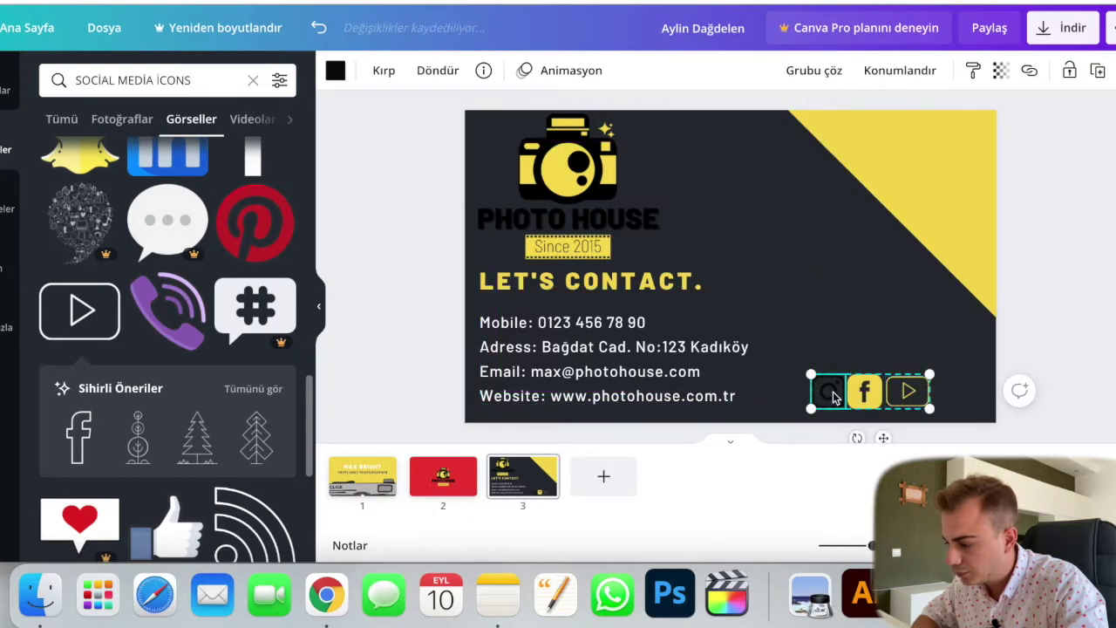
click(336, 69)
click(145, 338)
click(1094, 348)
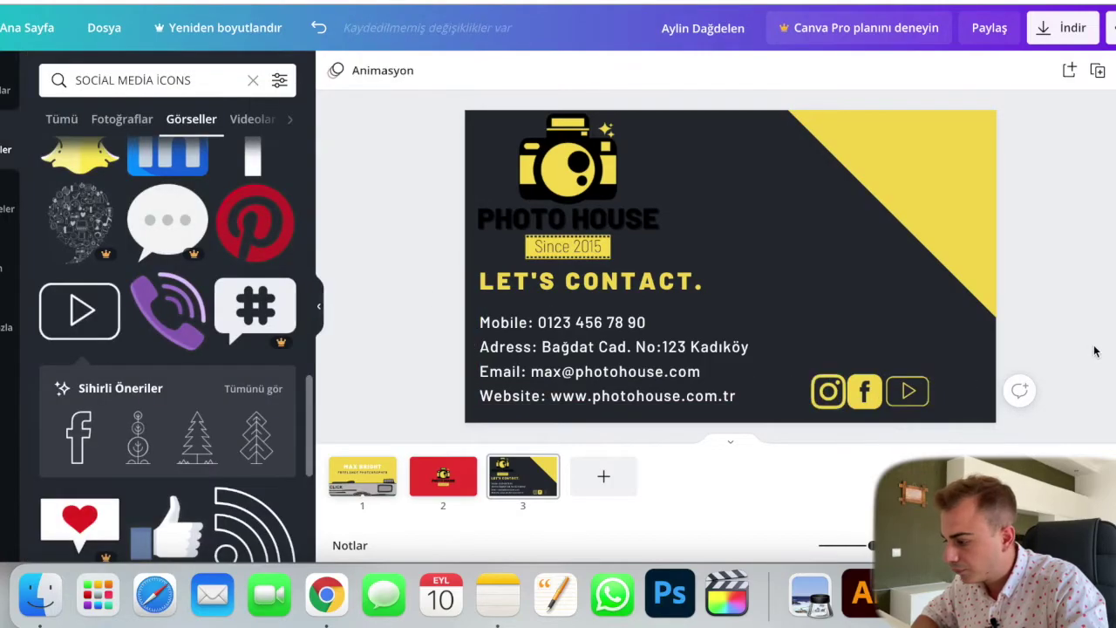
drag(866, 385, 814, 390)
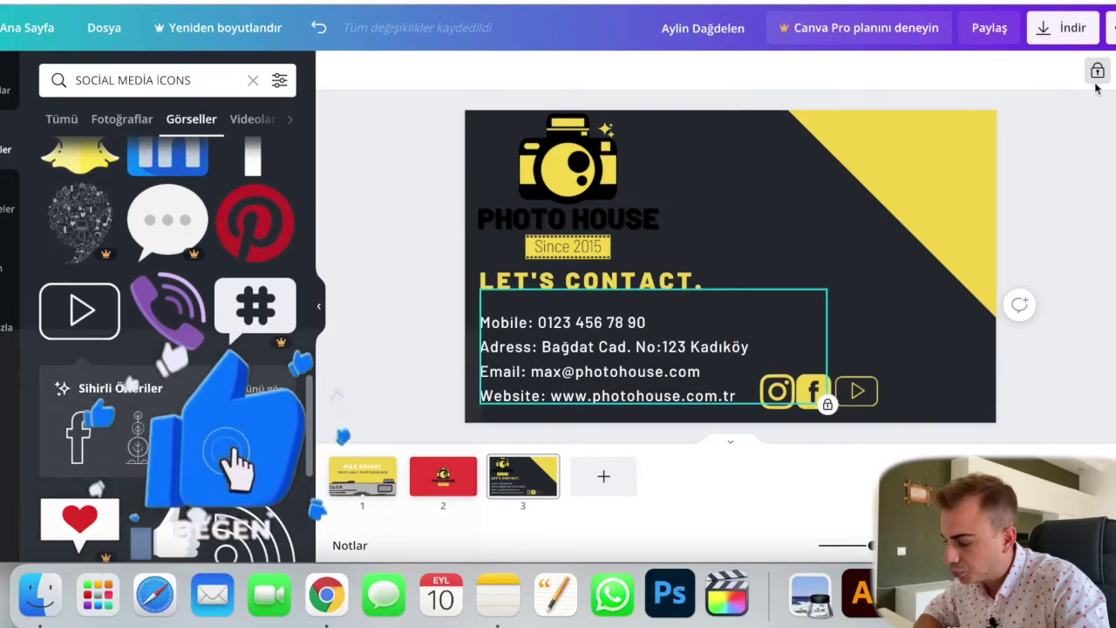
double_click(741, 395)
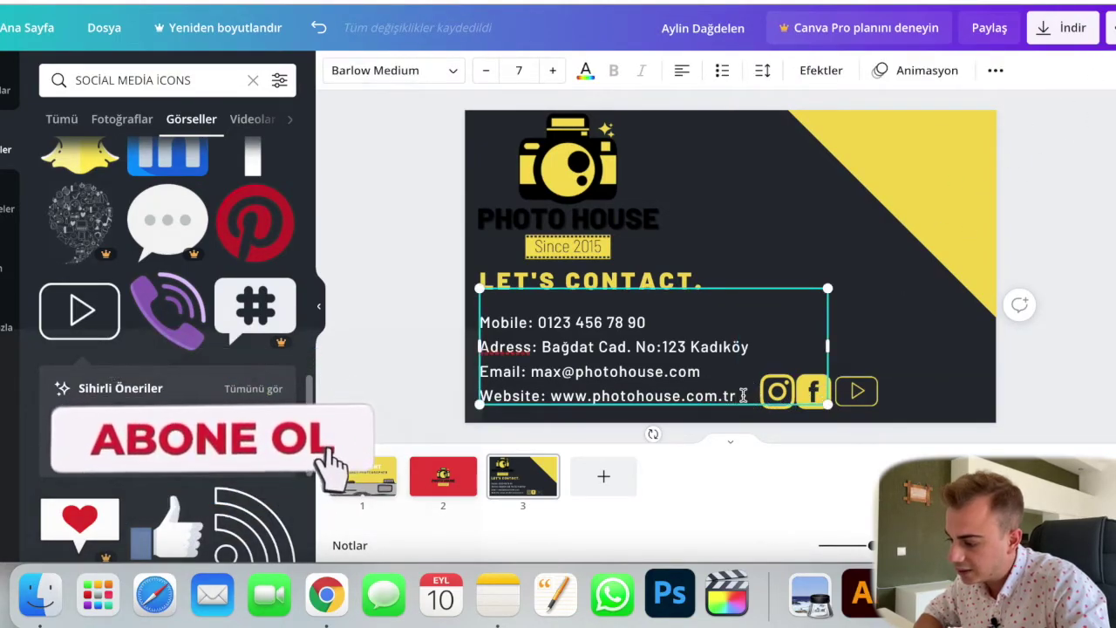
key(BackSpace)
key(BackSpace)
key(BackSpace)
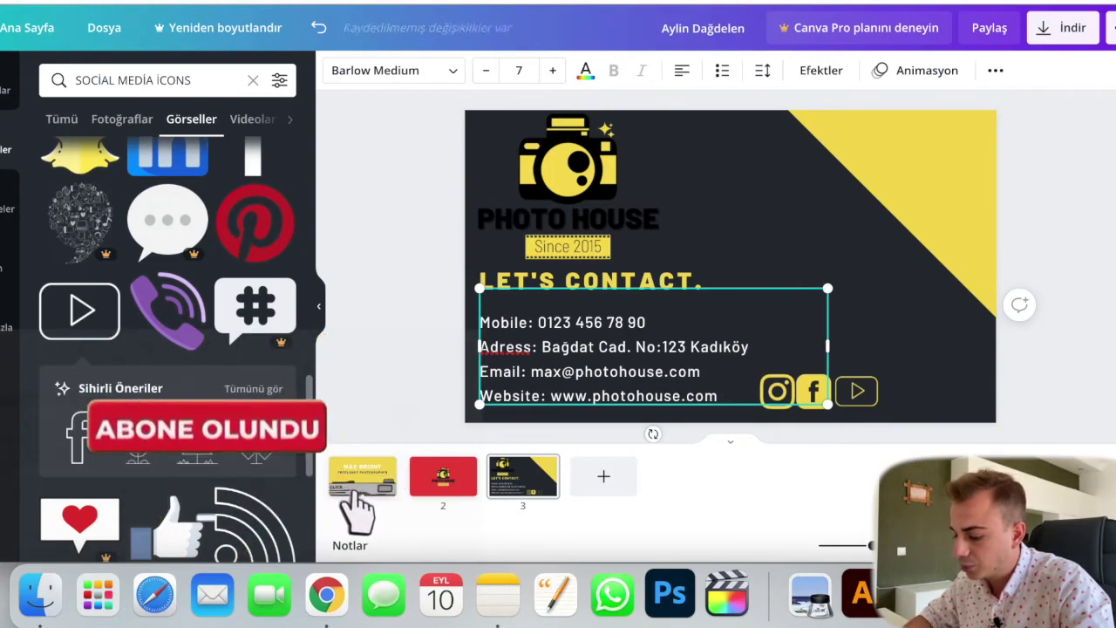
double_click(611, 346)
key(BackSpace)
key(BackSpace)
key(BackSpace)
key(BackSpace)
key(BackSpace)
key(BackSpace)
key(BackSpace)
key(BackSpace)
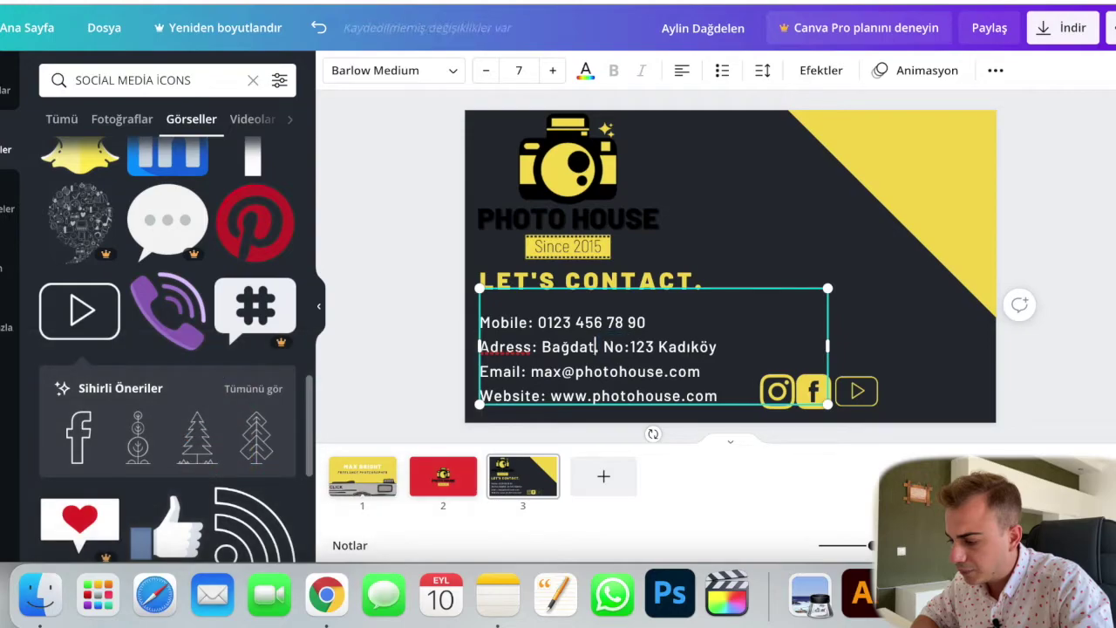
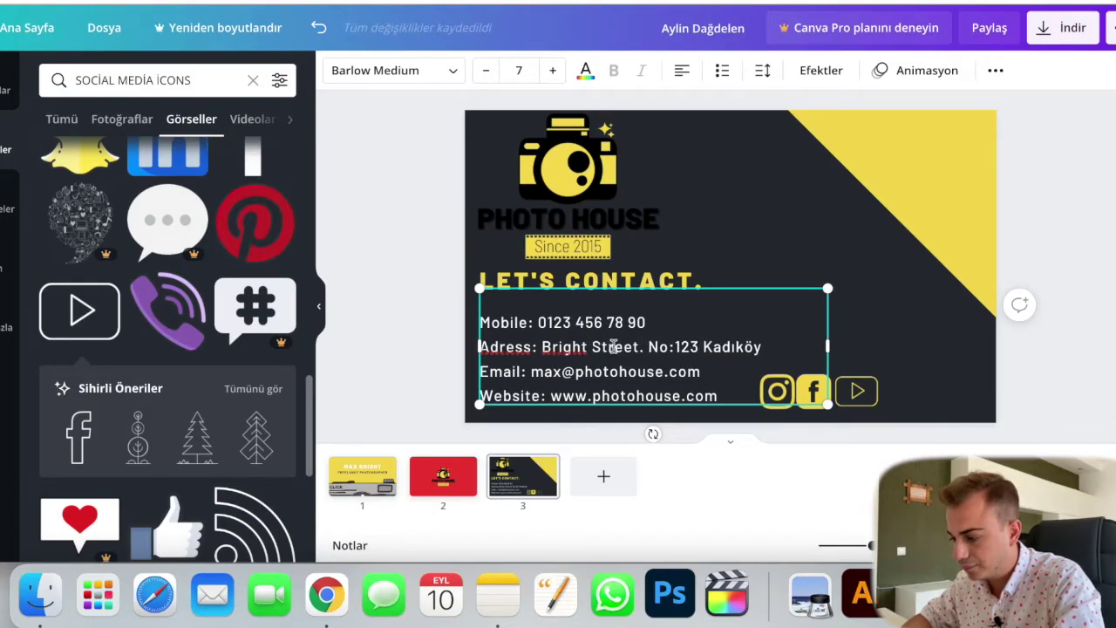
click(698, 347)
key(BackSpace)
key(BackSpace)
double_click(715, 347)
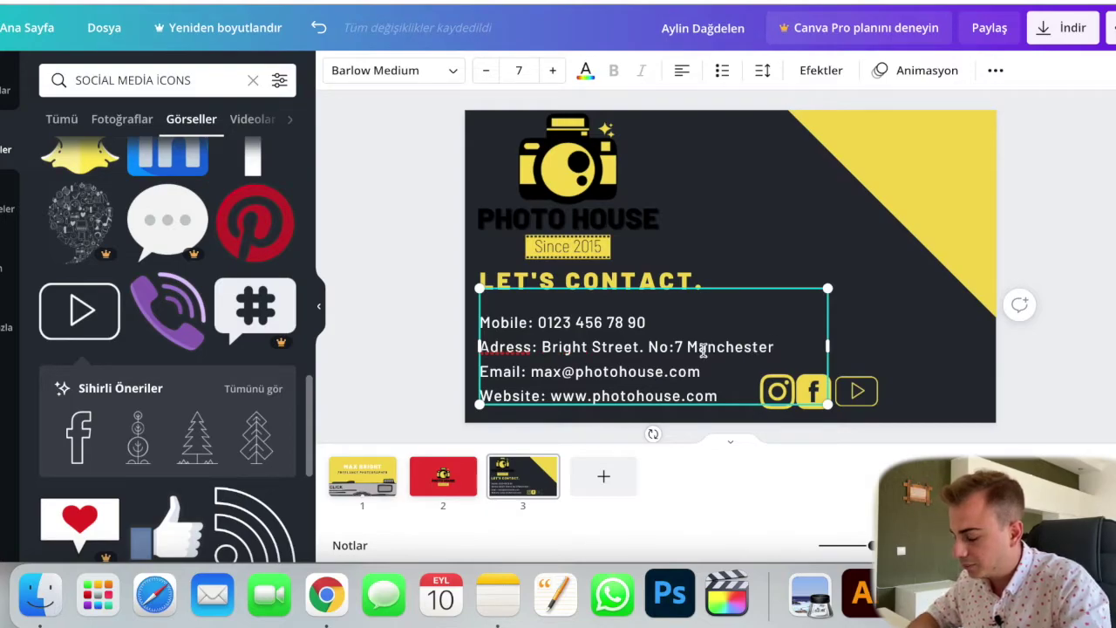
click(911, 386)
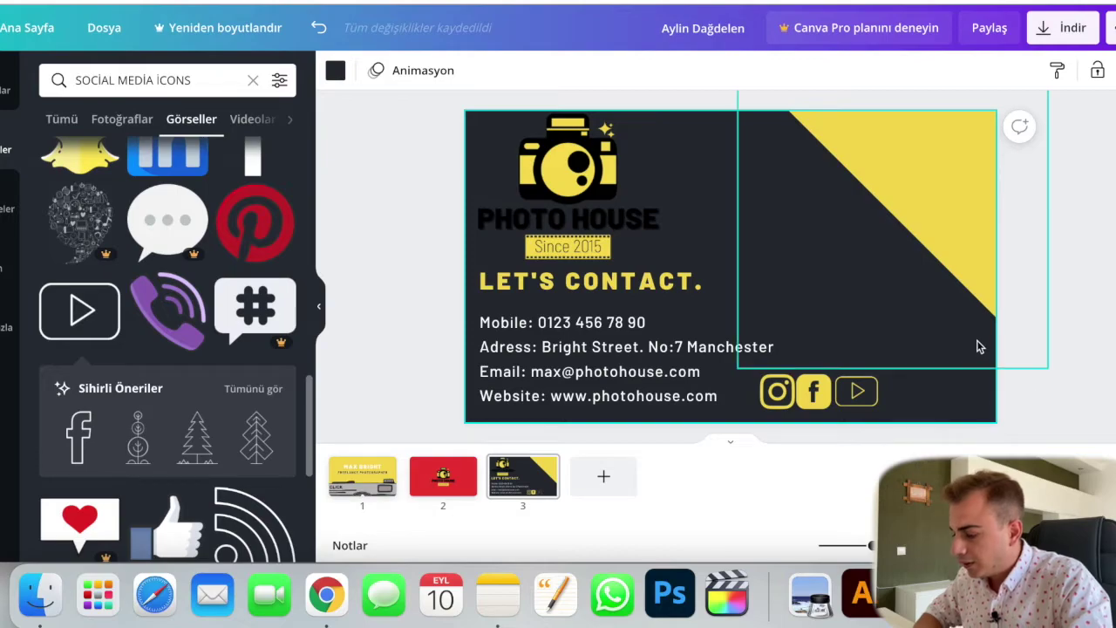
click(974, 392)
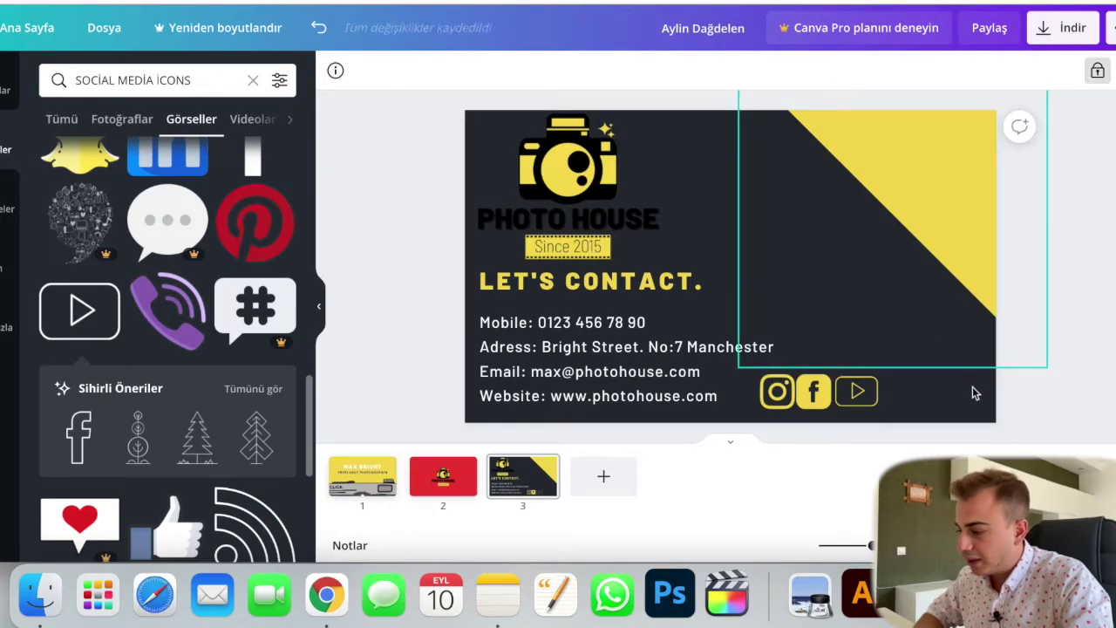
key(t)
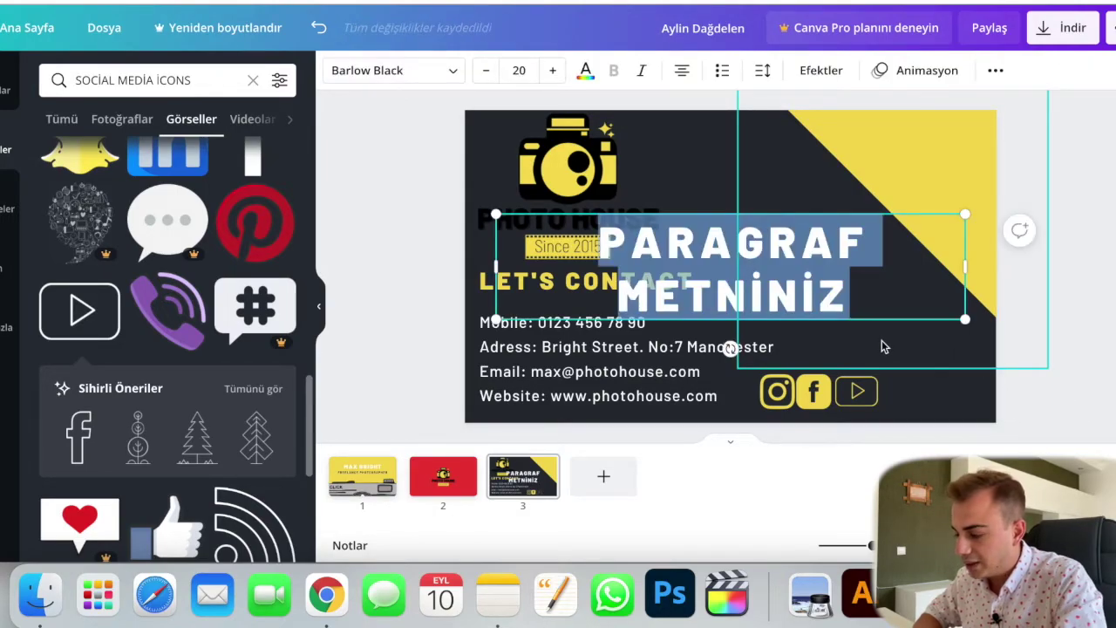
text(@)
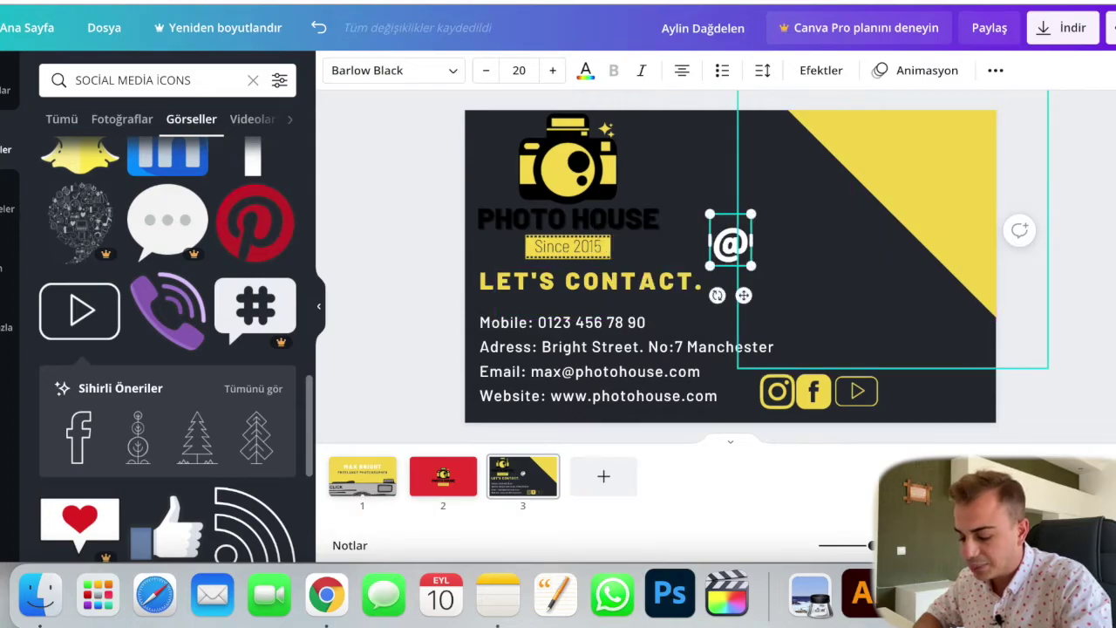
text(PHOTO)
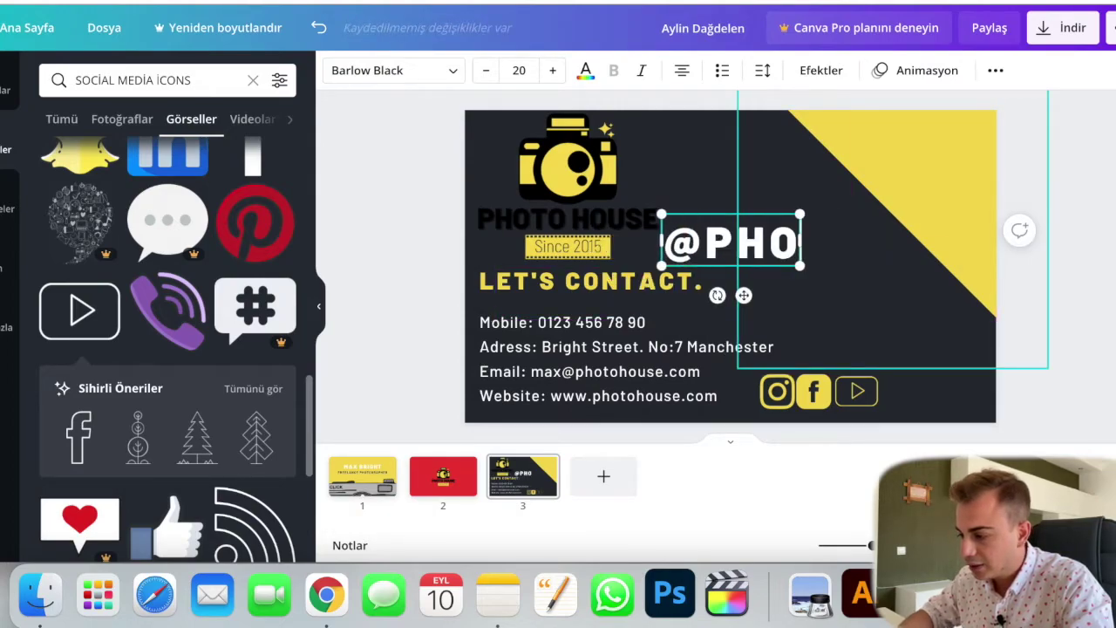
key(BackSpace)
key(BackSpace)
key(BackSpace)
key(BackSpace)
key(BackSpace)
text(P)
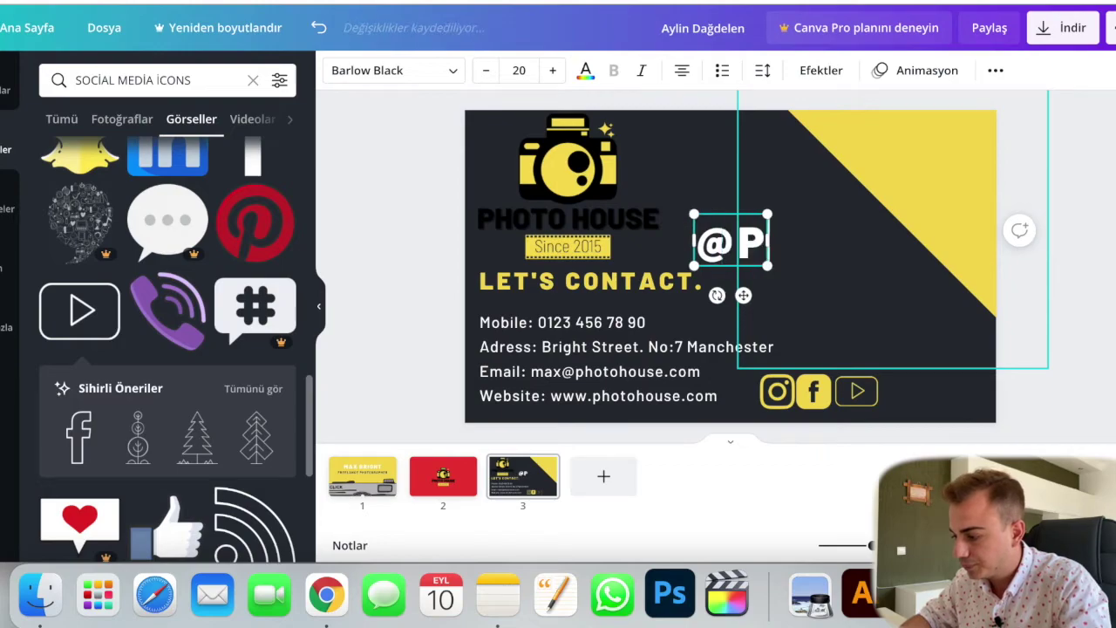
text(HOTOHP)
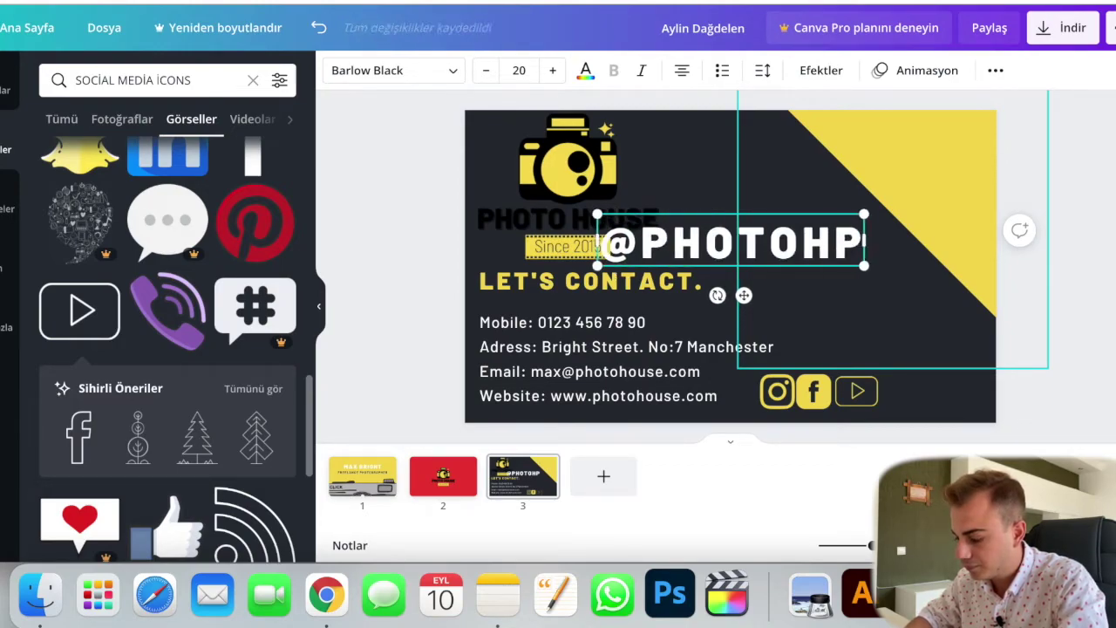
key(BackSpace)
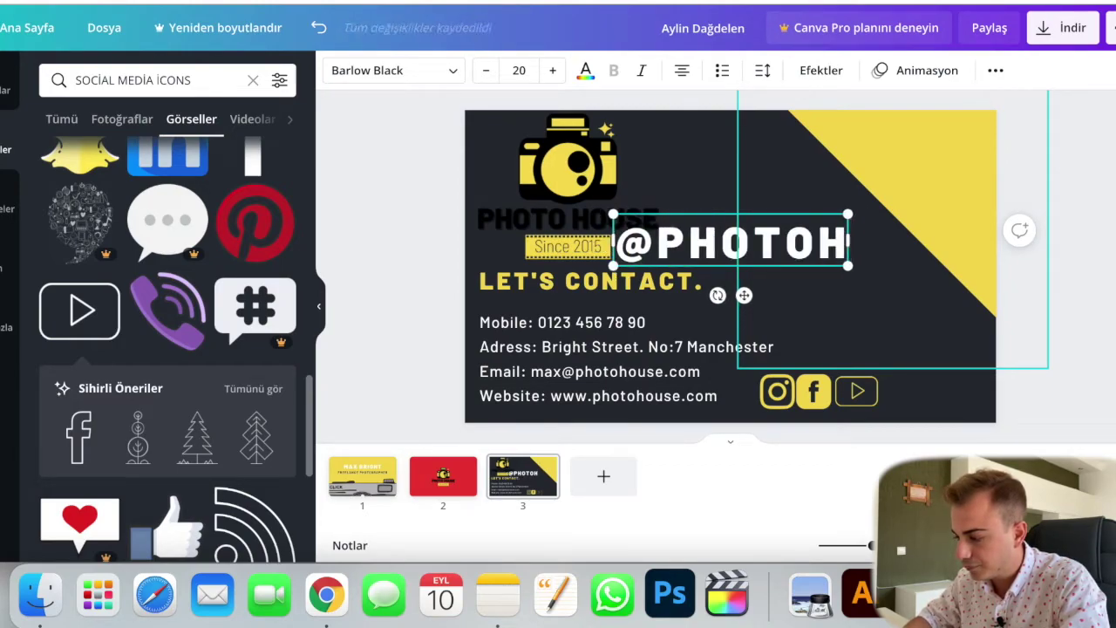
text(OUSE)
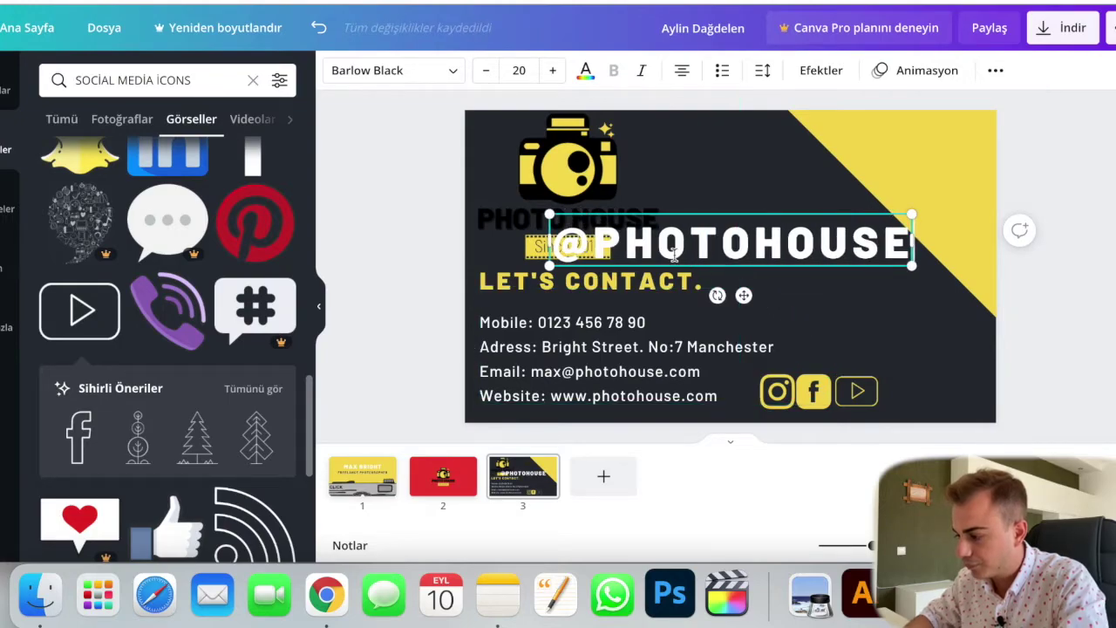
click(397, 66)
click(208, 157)
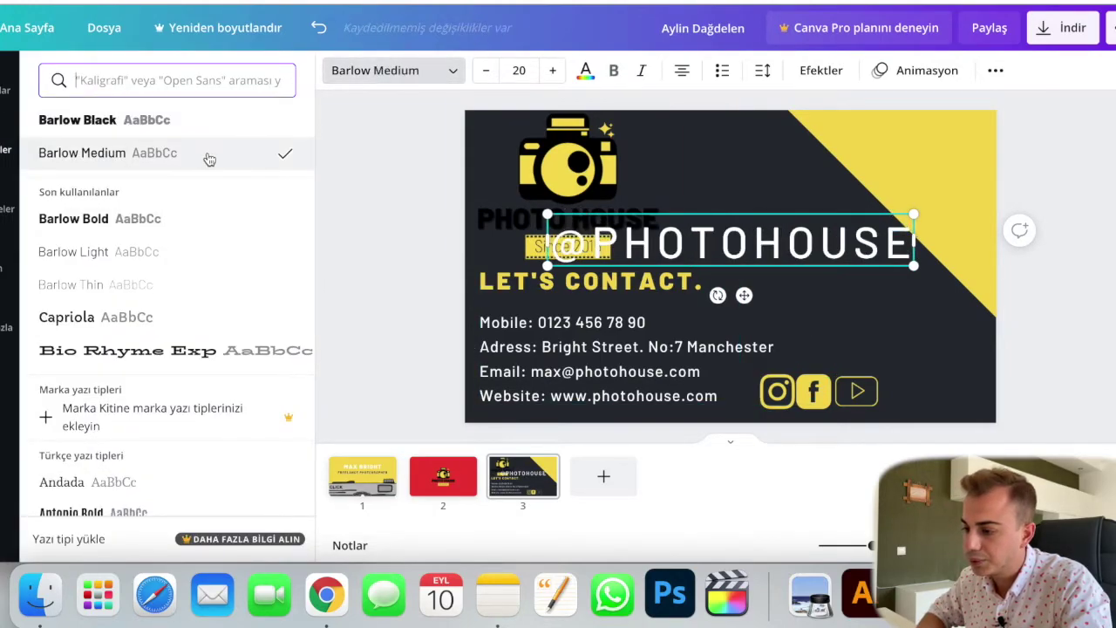
click(688, 242)
text(A)
key(BackSpace)
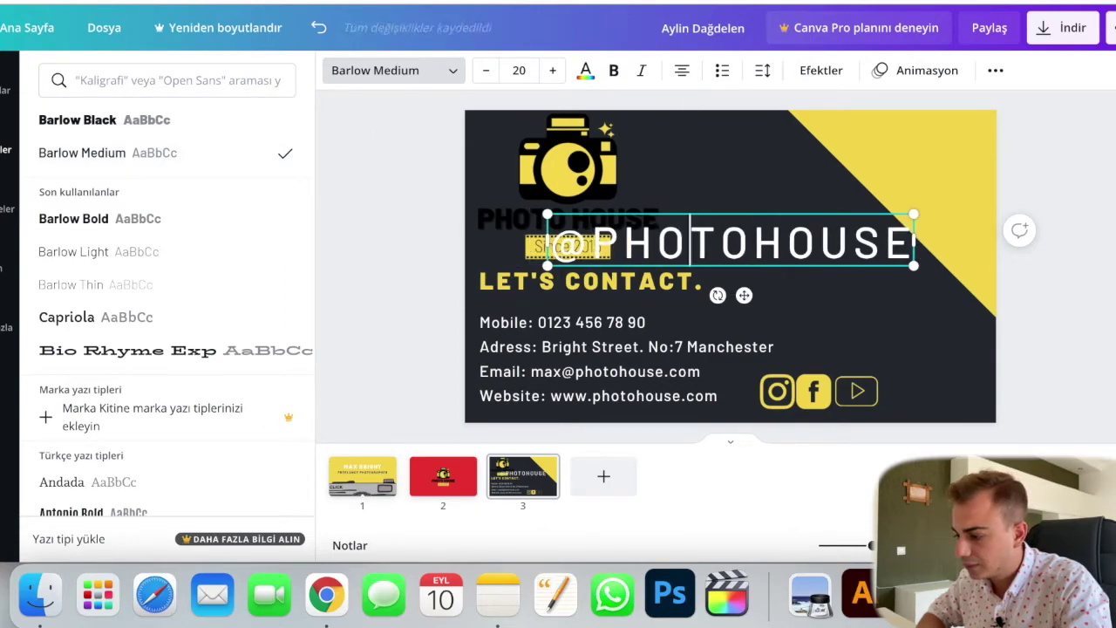
click(234, 288)
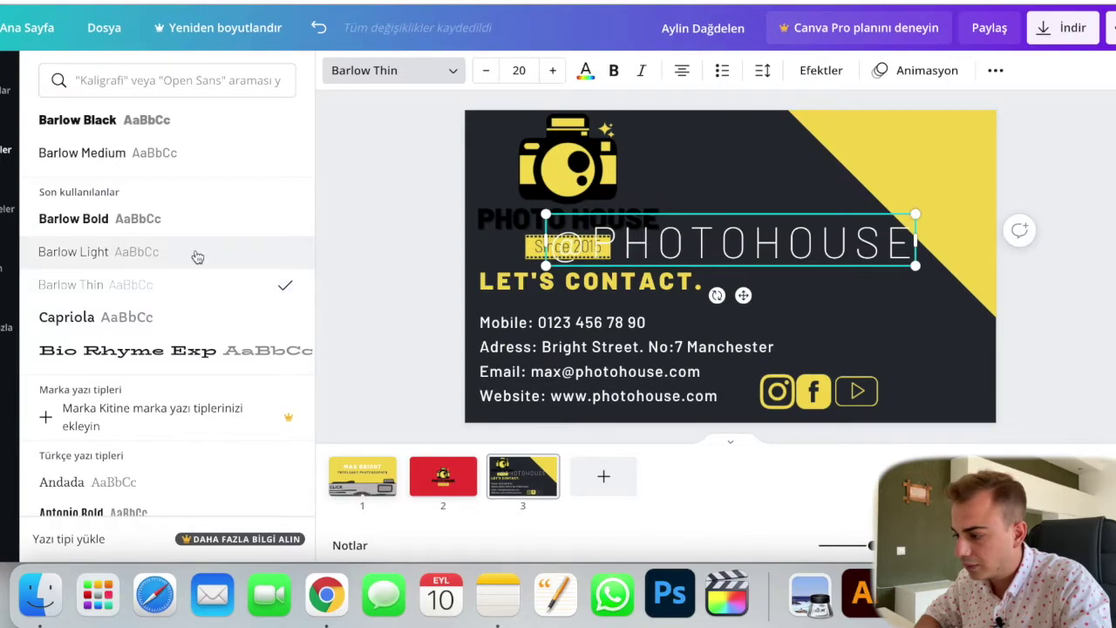
click(197, 256)
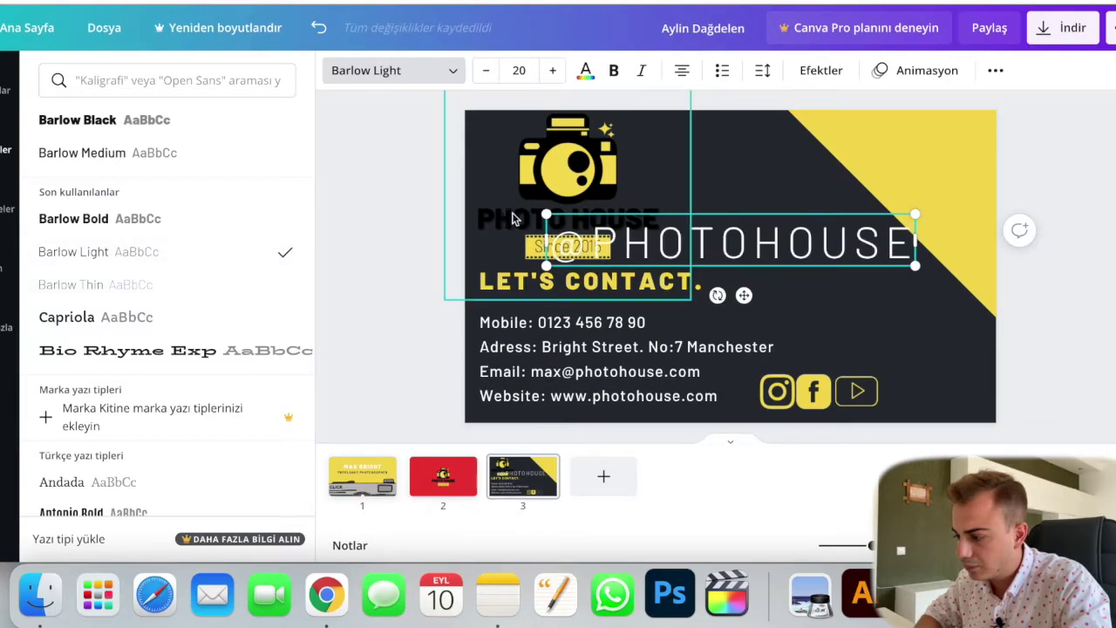
drag(548, 215, 793, 249)
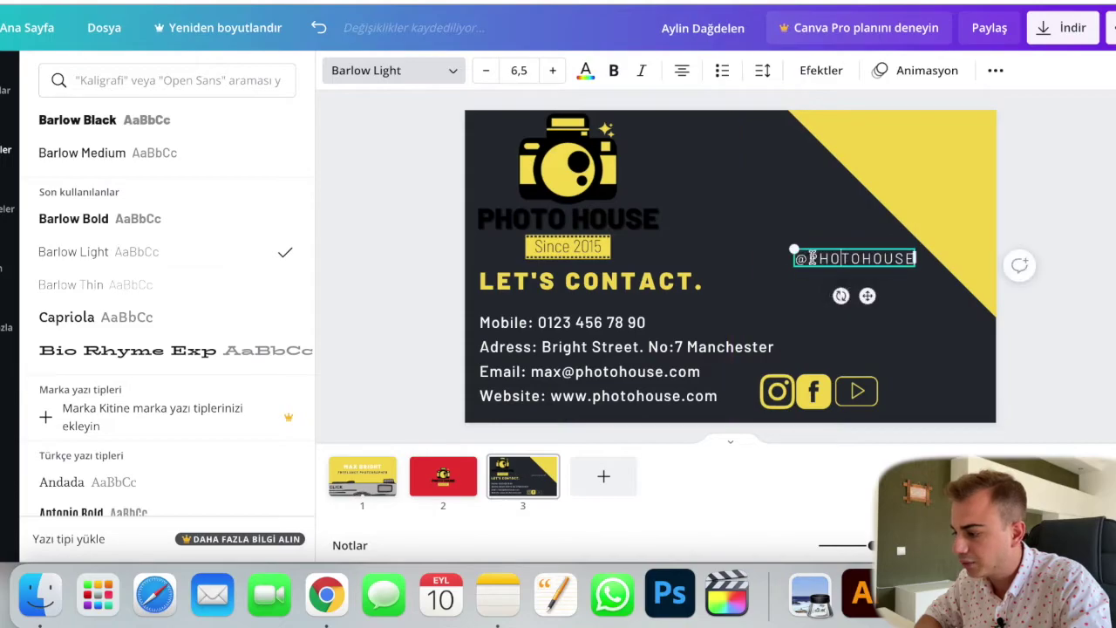
Step: Colour the handle yellow and move it beside the social icons at bottom right
click(585, 70)
click(145, 338)
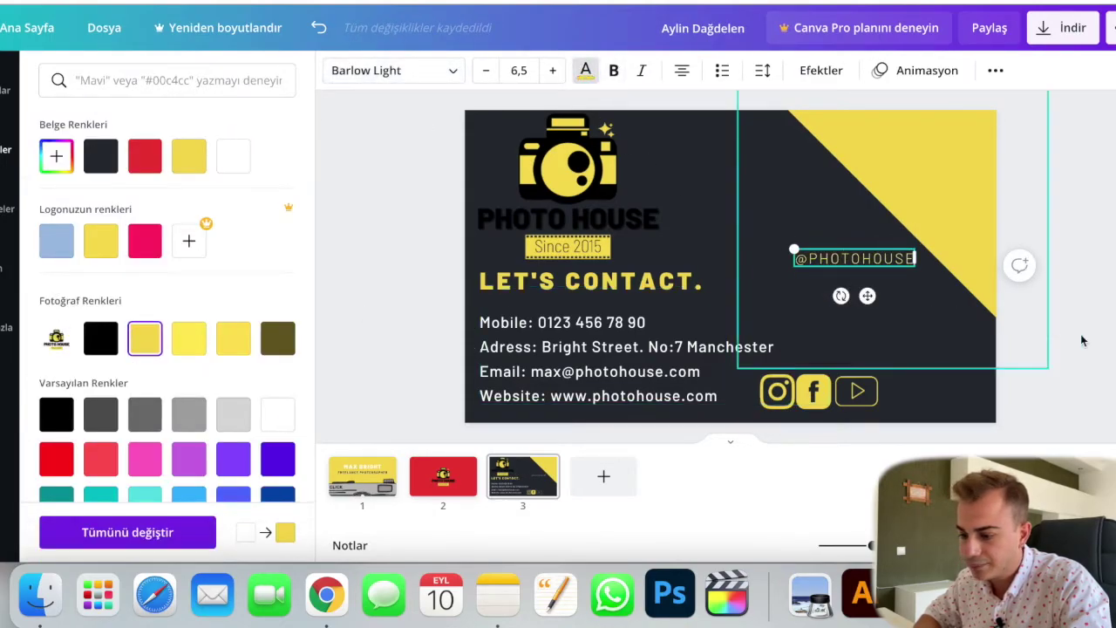
drag(866, 296, 949, 426)
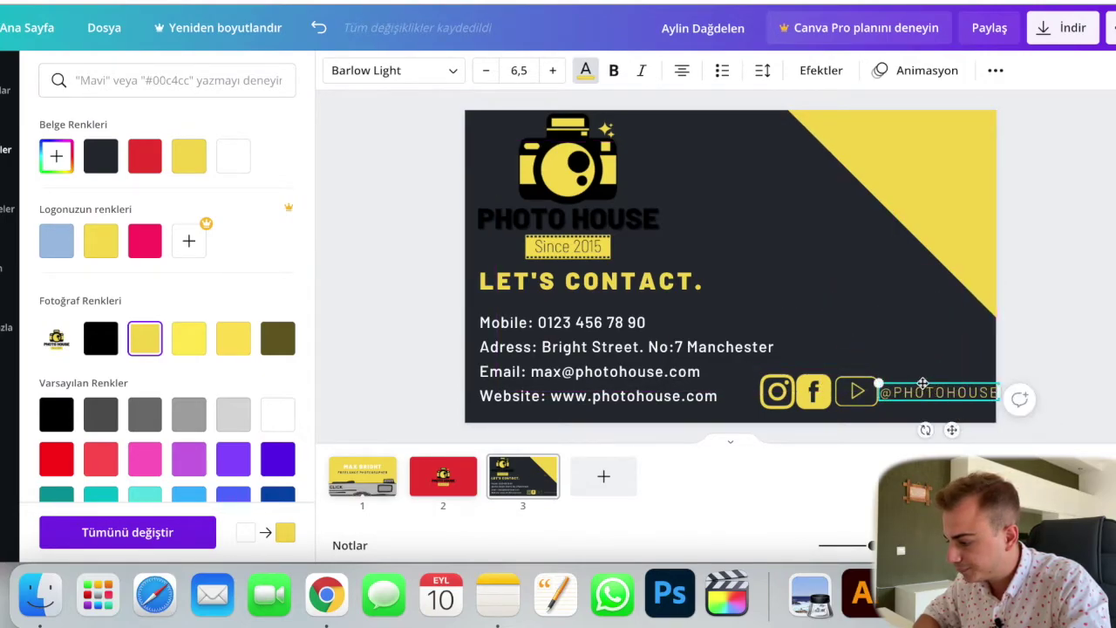
click(846, 392)
drag(859, 391, 912, 356)
click(918, 394)
click(1064, 352)
drag(904, 396, 873, 407)
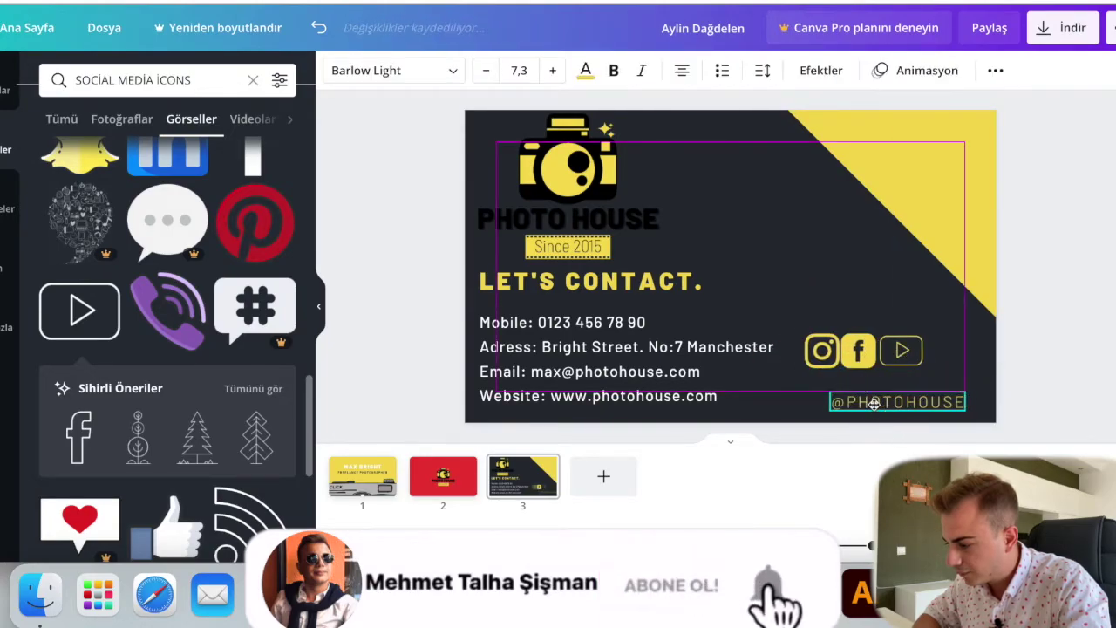
click(889, 361)
drag(888, 361, 910, 378)
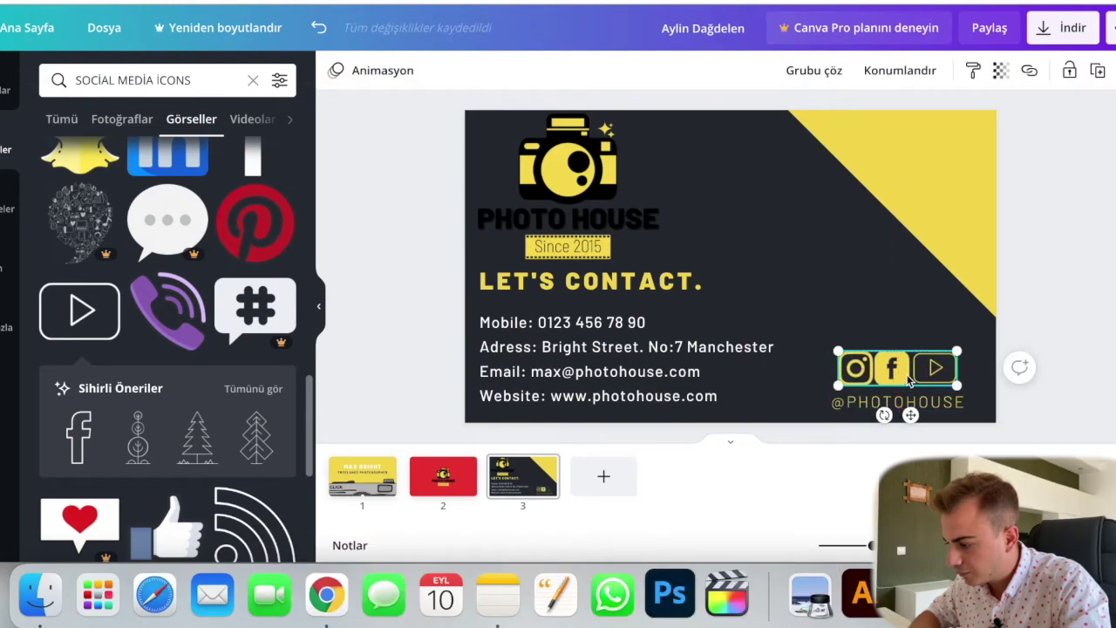
click(1036, 426)
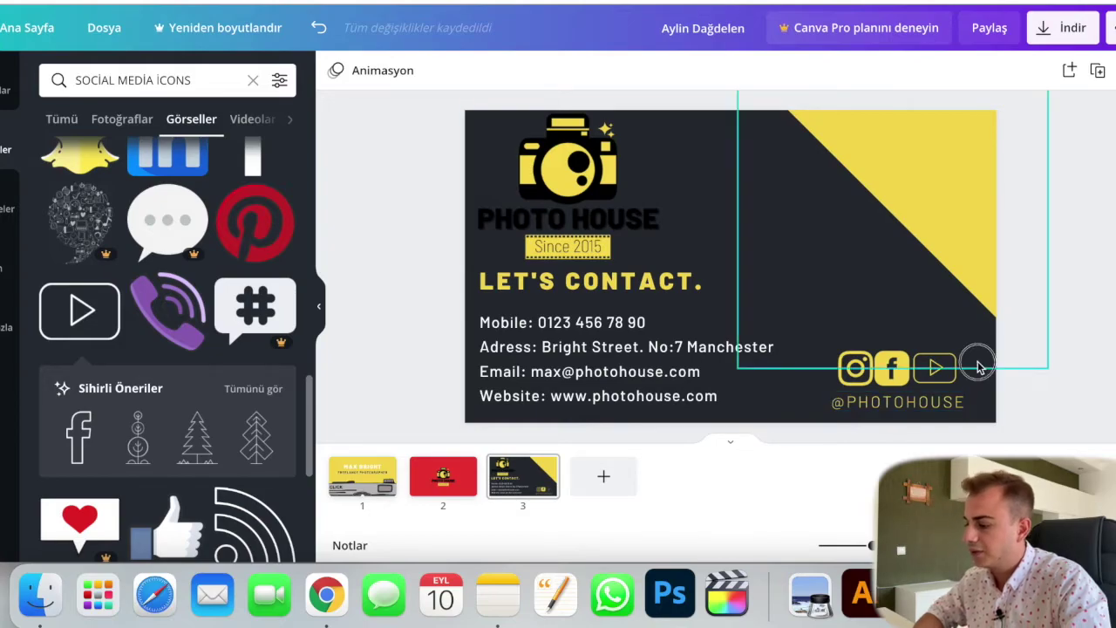
click(959, 402)
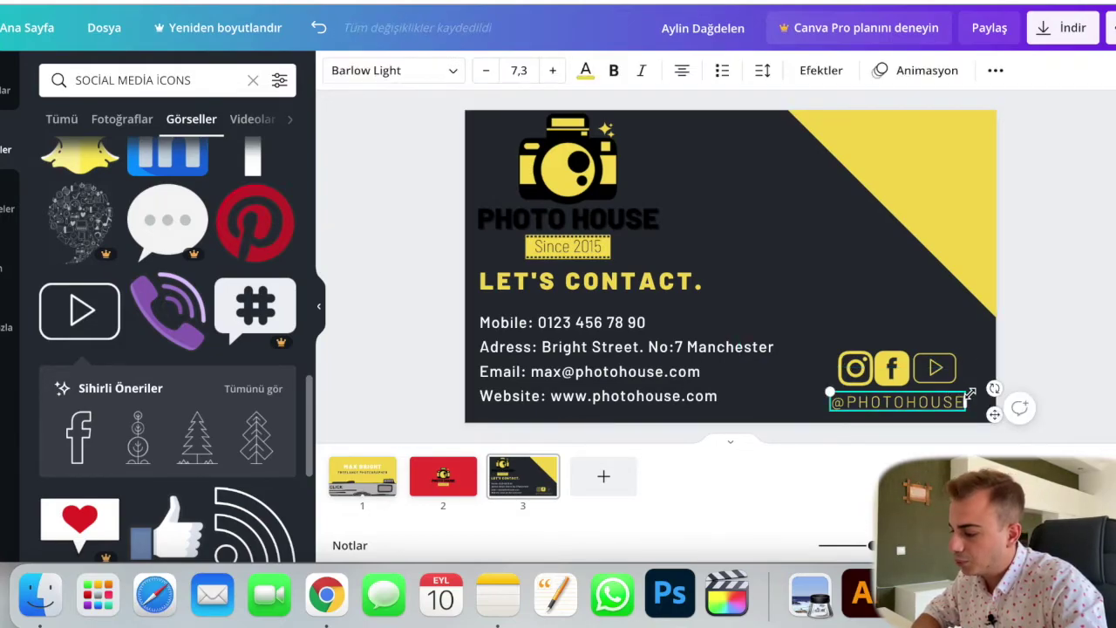
drag(826, 389, 873, 399)
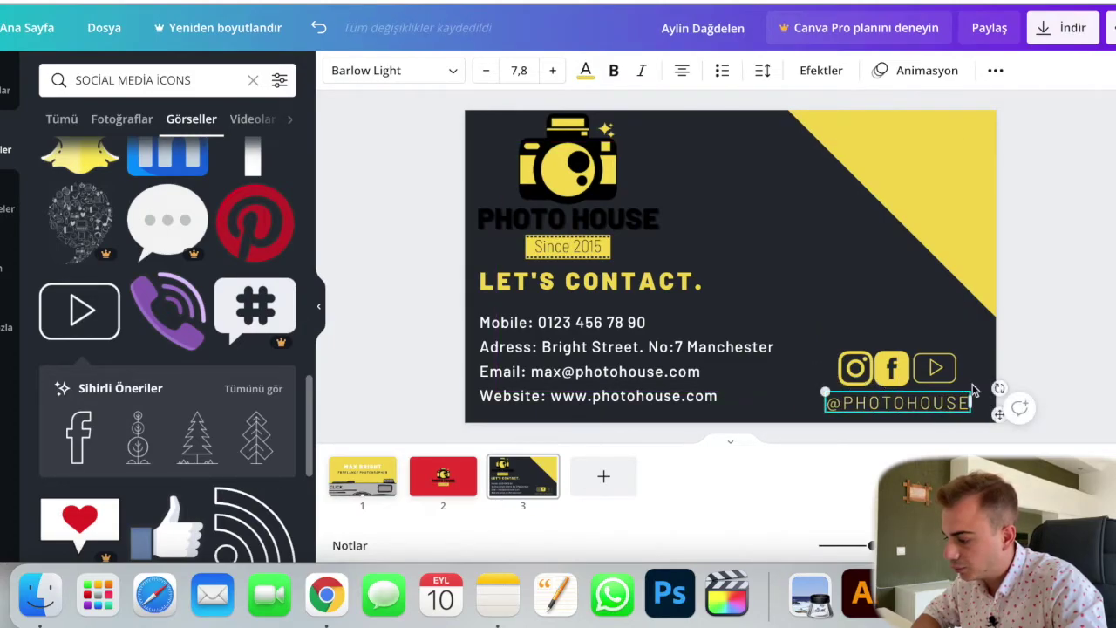
click(1046, 343)
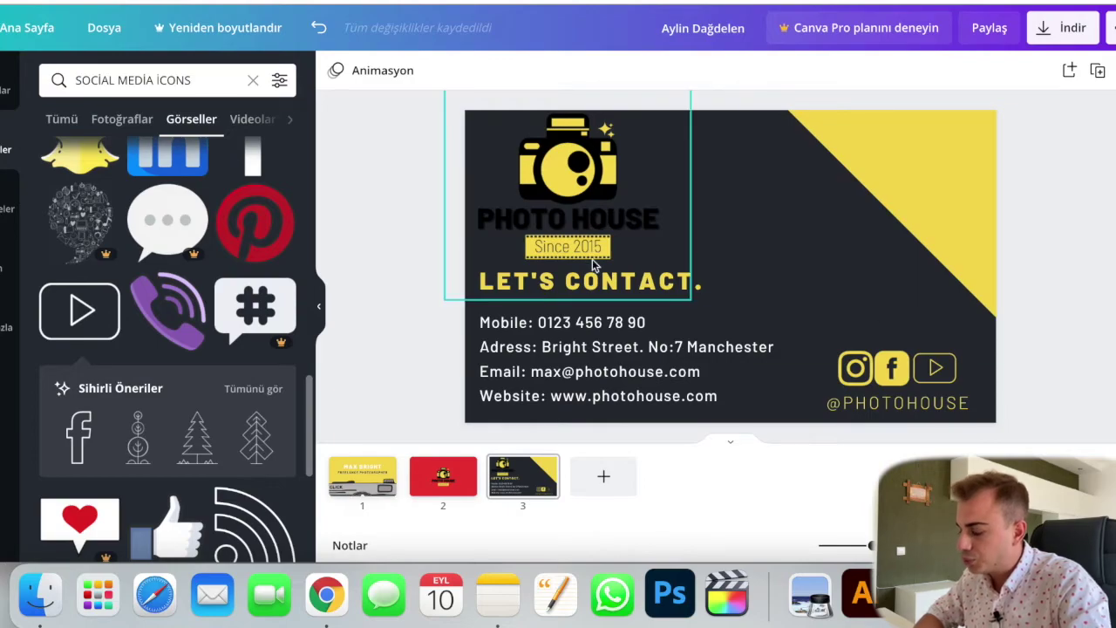
Step: Try a white card background, then switch it back to dark navy
click(581, 207)
click(415, 213)
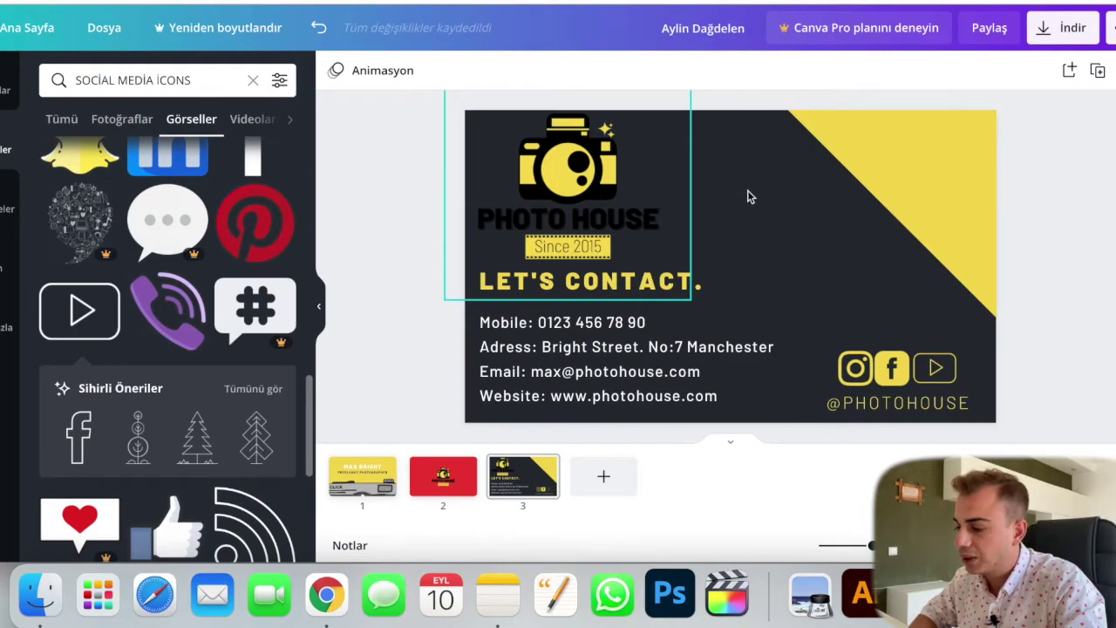
click(796, 220)
click(707, 223)
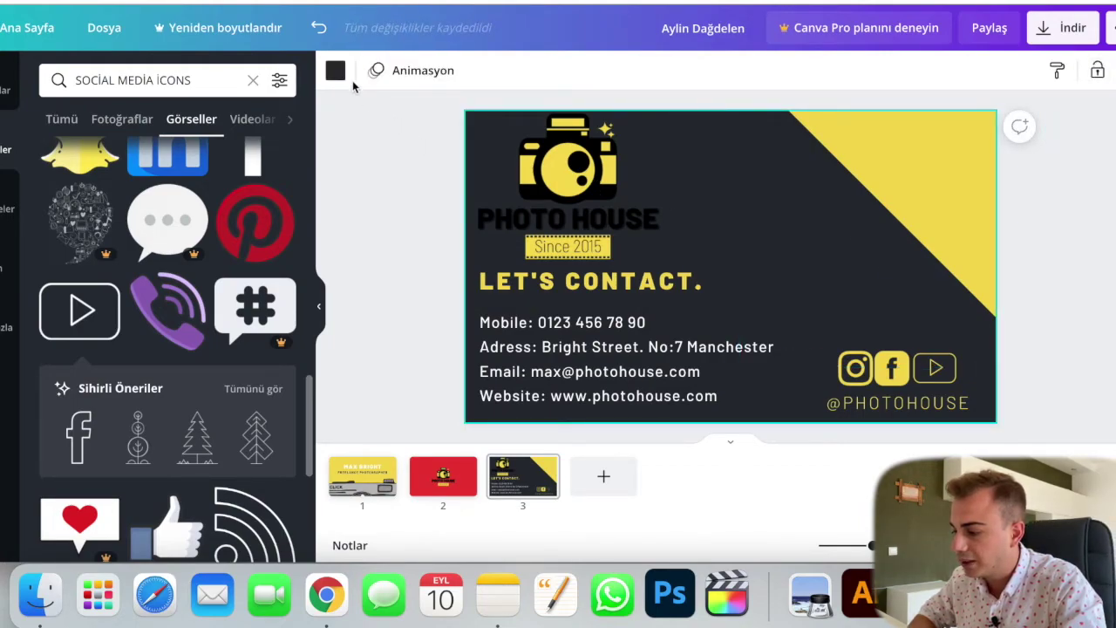
click(336, 71)
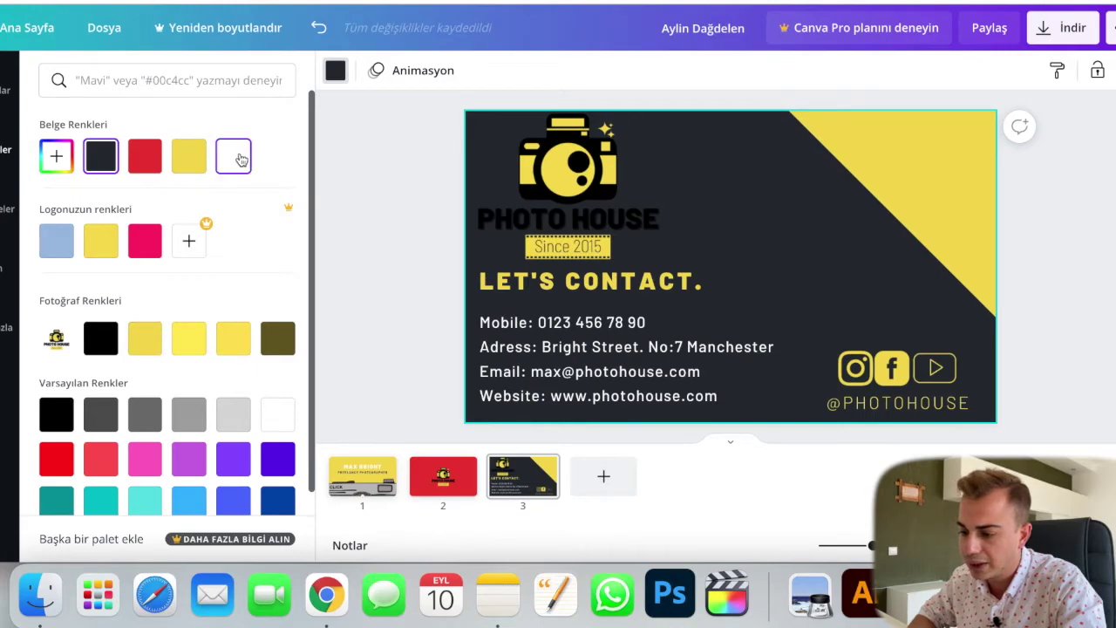
click(241, 160)
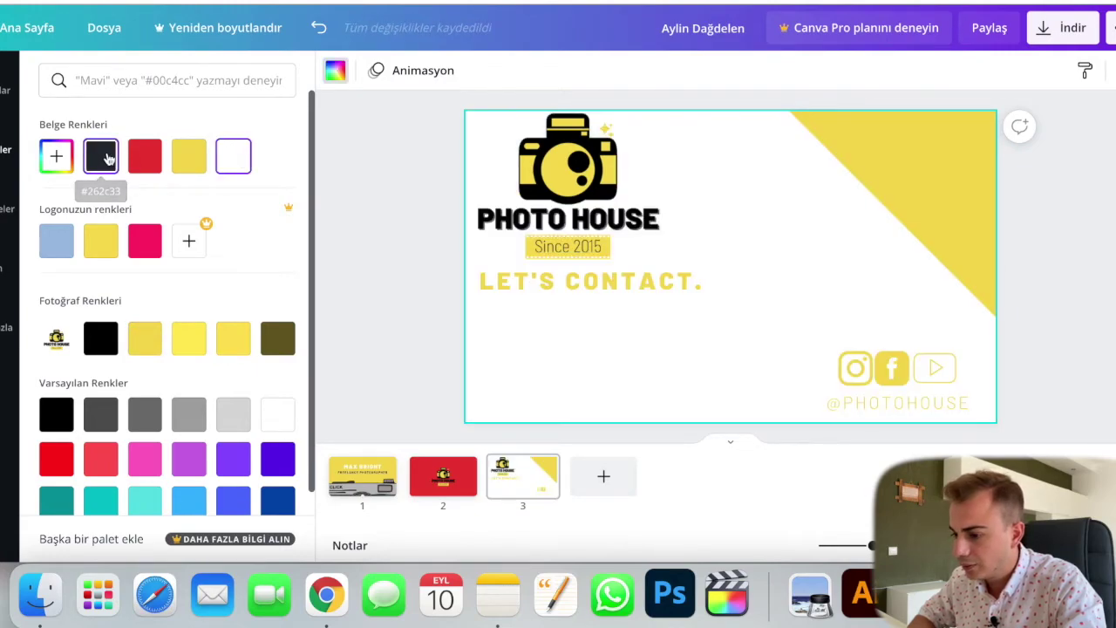
click(109, 158)
Step: Delete the red Photo House page 2, leaving the yellow front and dark back
click(401, 197)
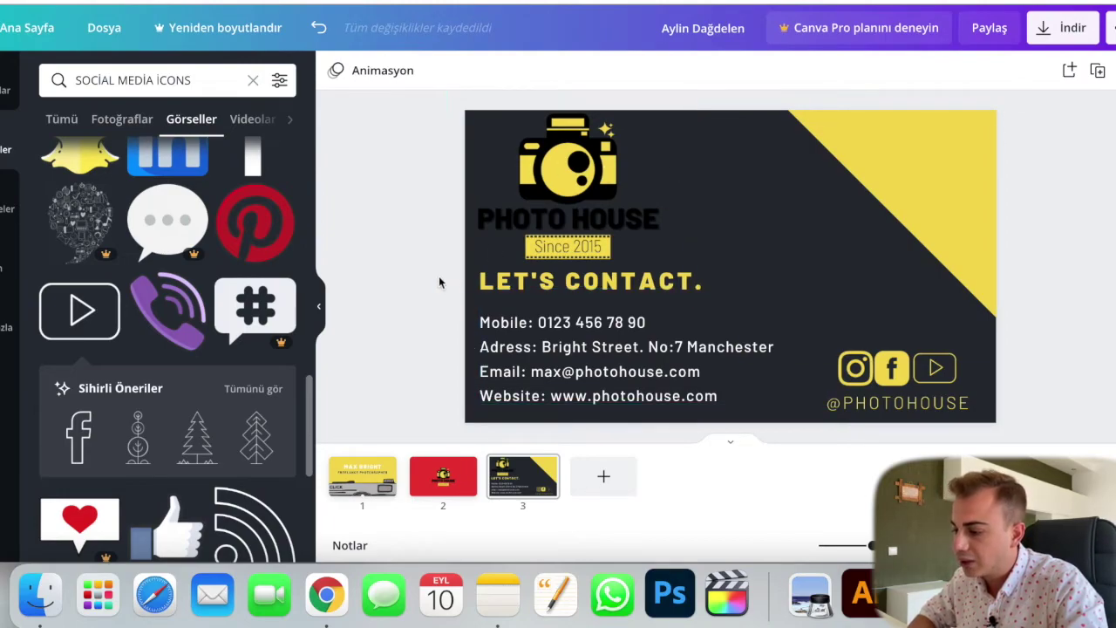
click(443, 476)
key(Delete)
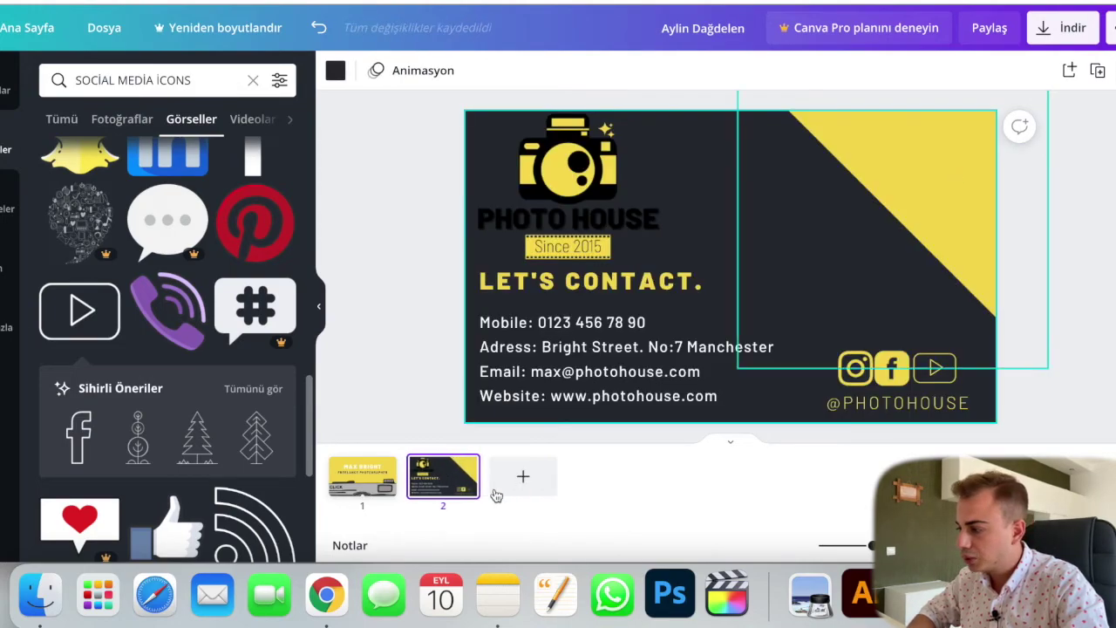